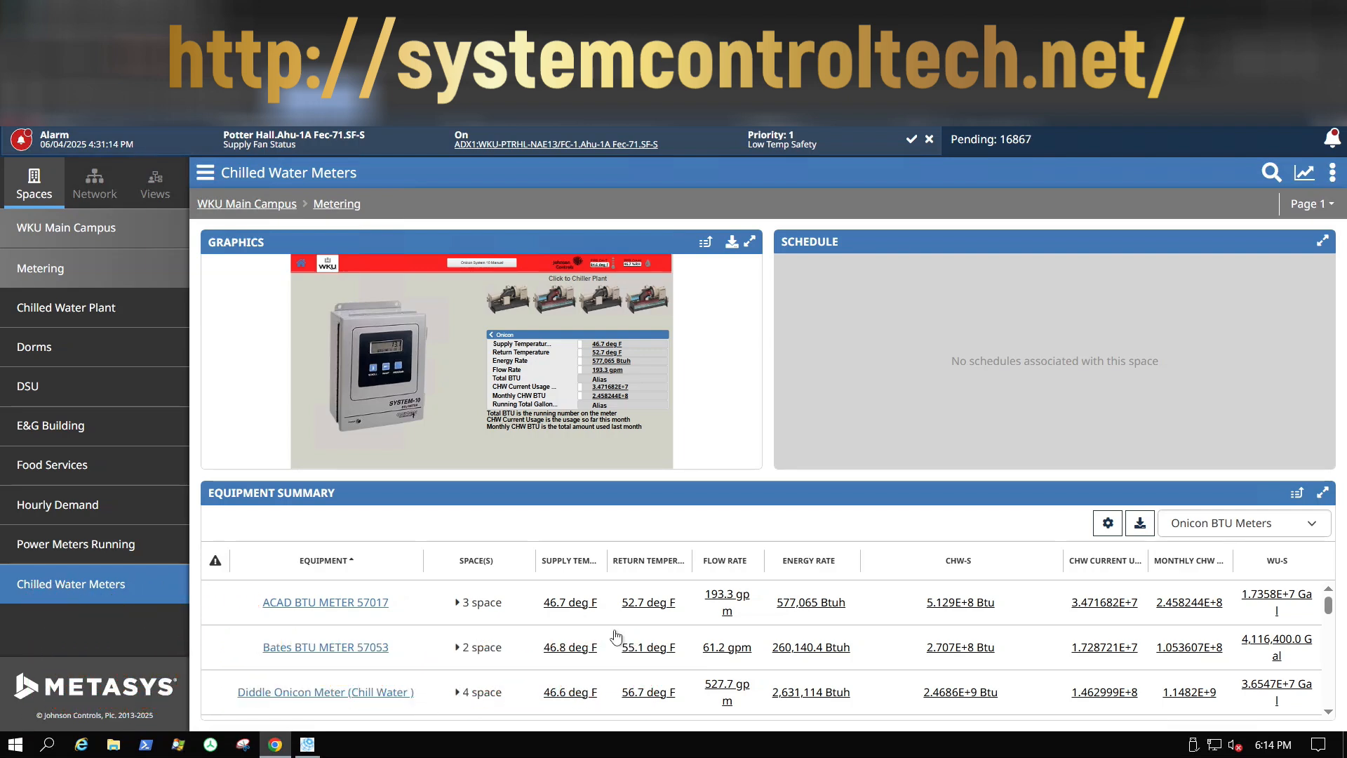
Step: Add the ACAD BTU METER 57017 Return Temperature to a custom trend and plot it together with that meter's Supply Temperature
left_click(646, 605)
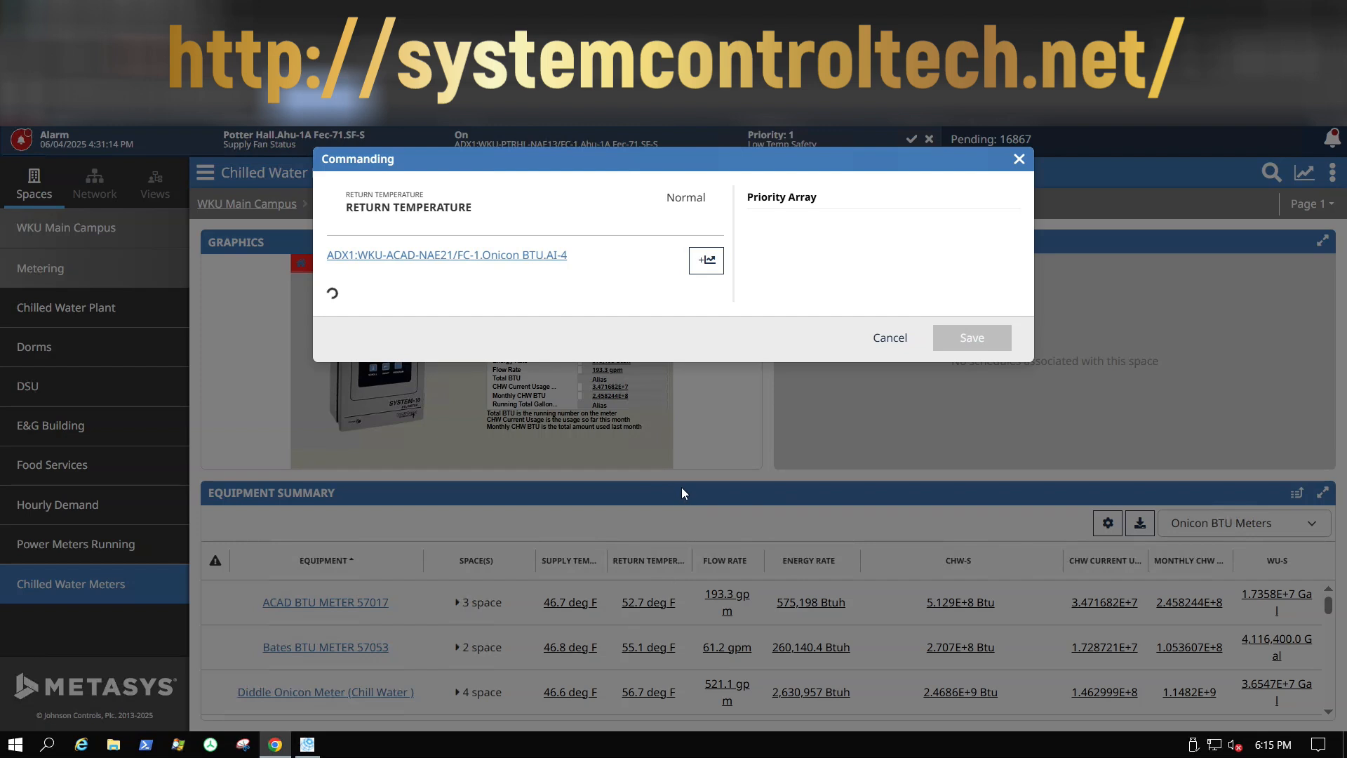
left_click(706, 260)
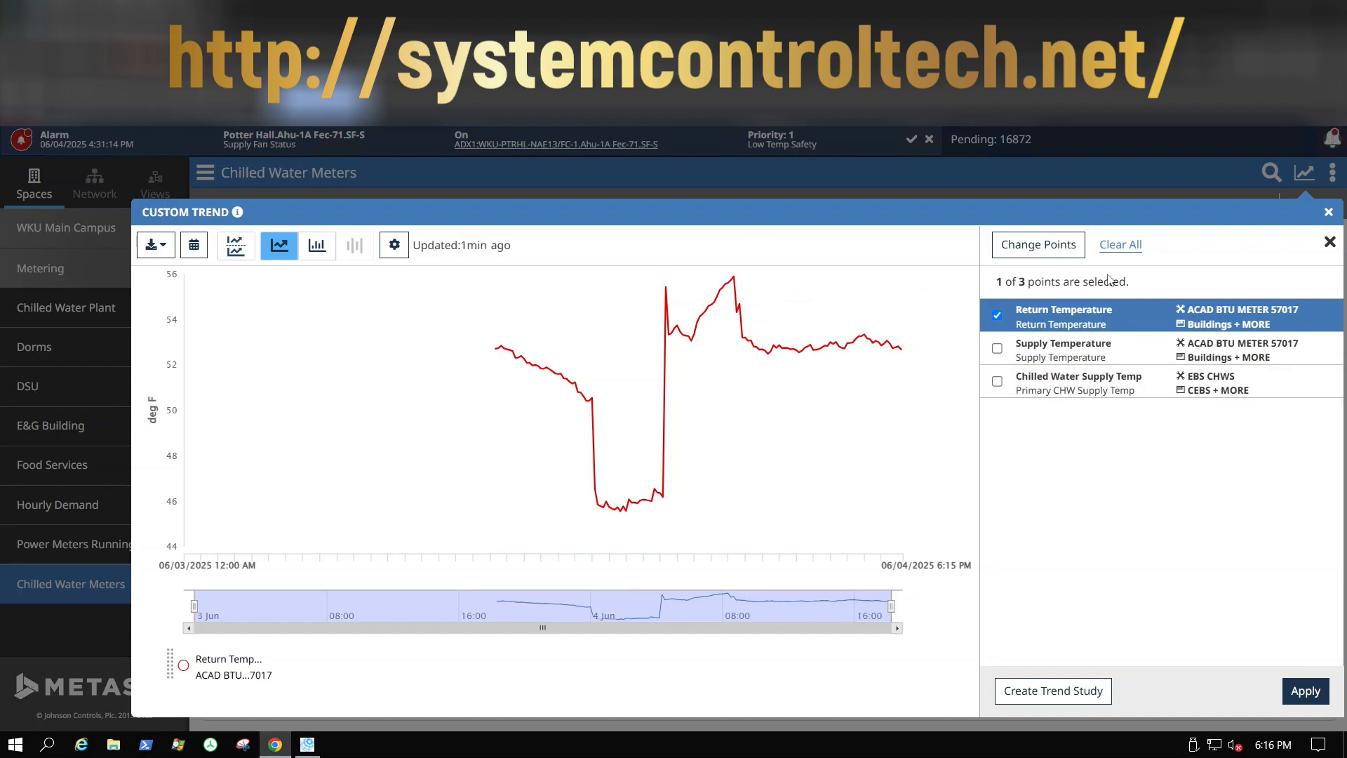
mouse_move(868, 402)
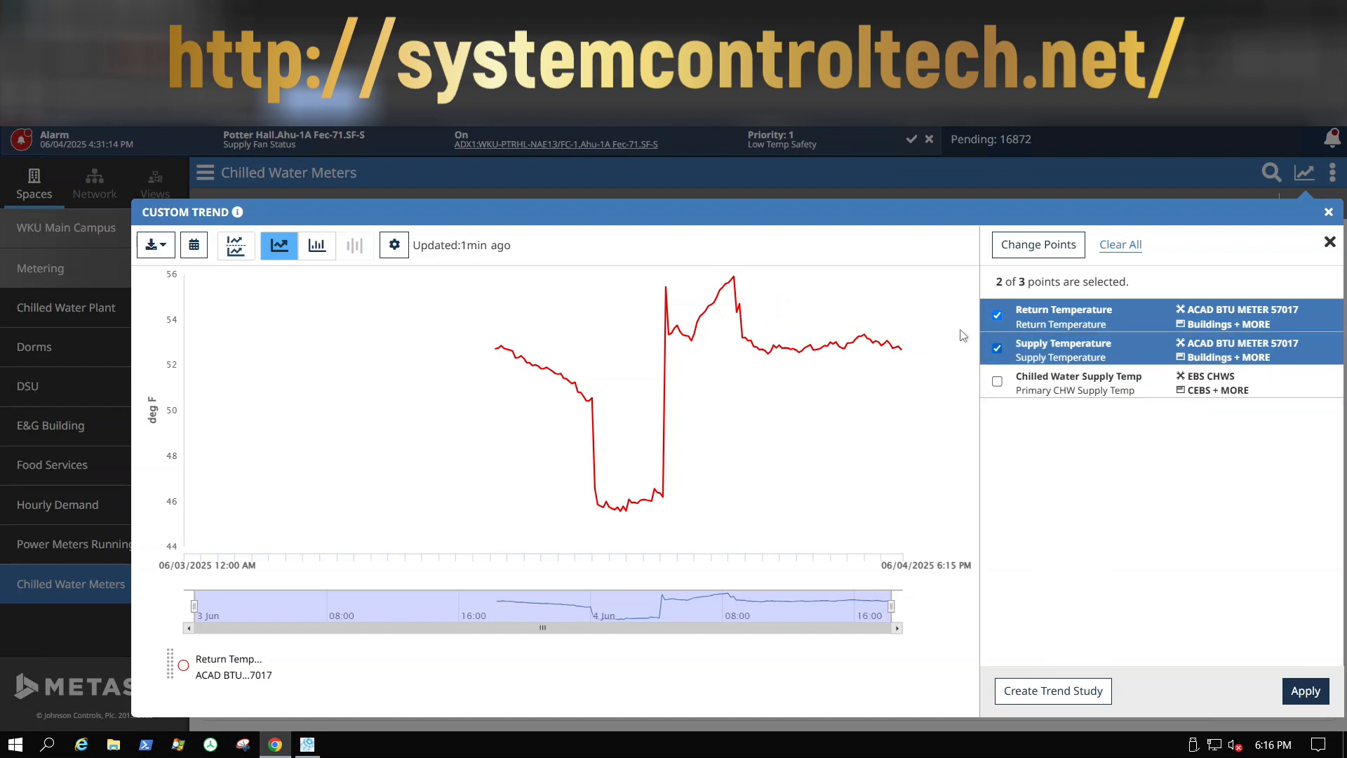
left_click(1293, 693)
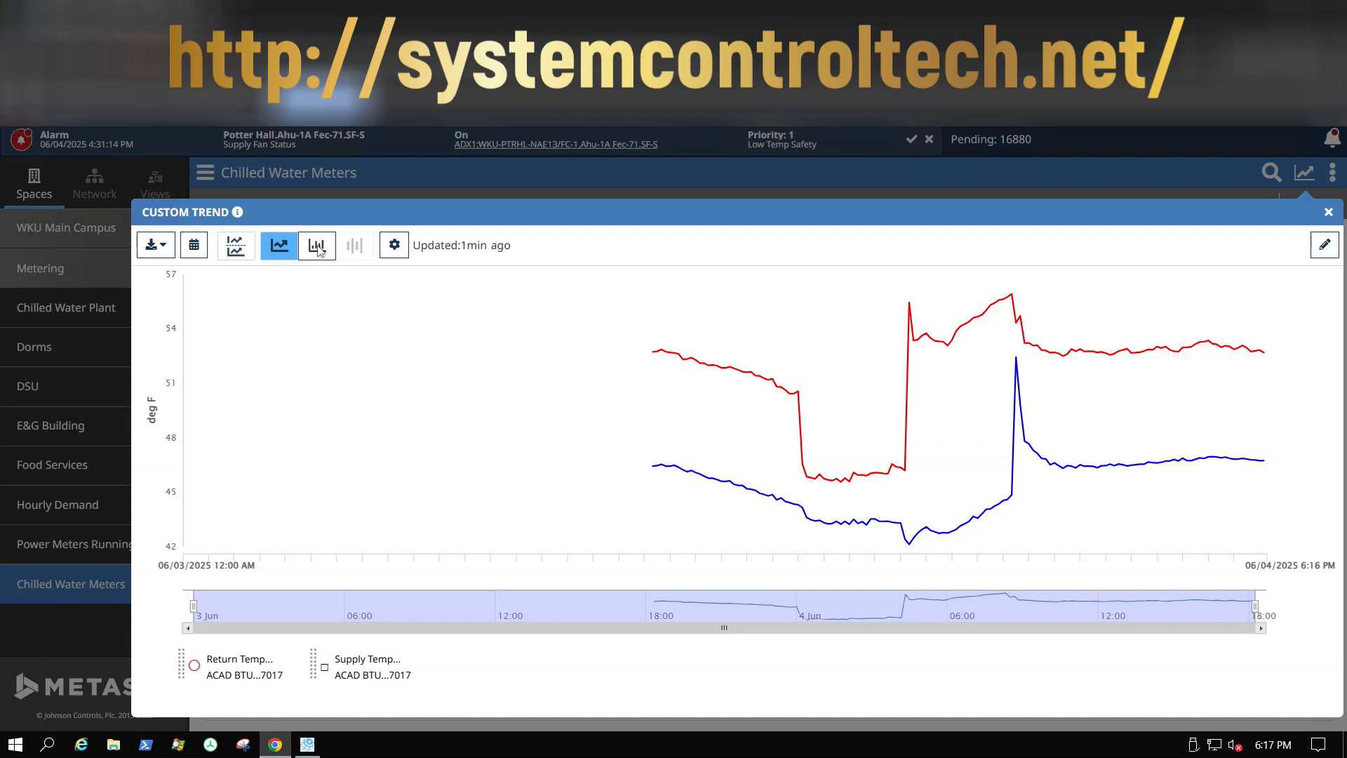
Step: Preview the trend as a bar chart, and split the line chart with Supply Temperature in the lower plot
left_click(317, 247)
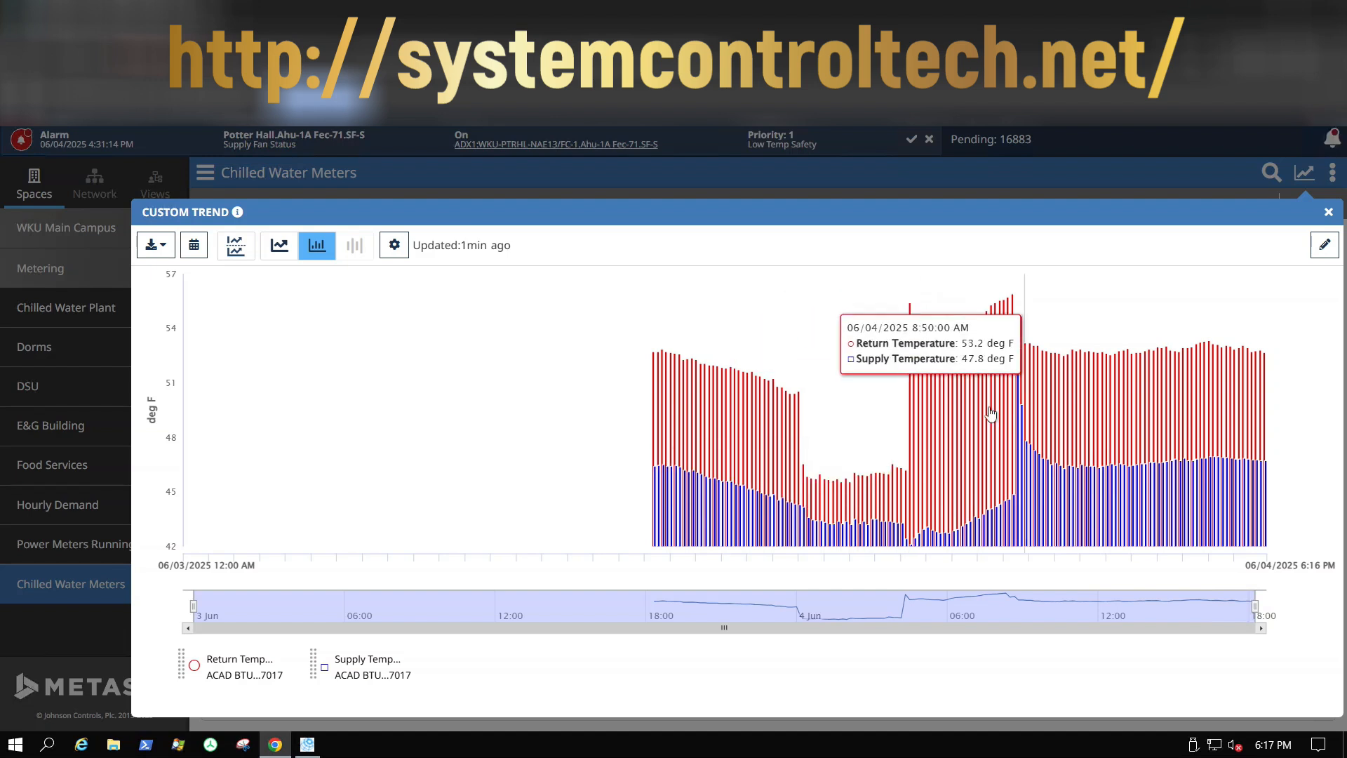
left_click(278, 247)
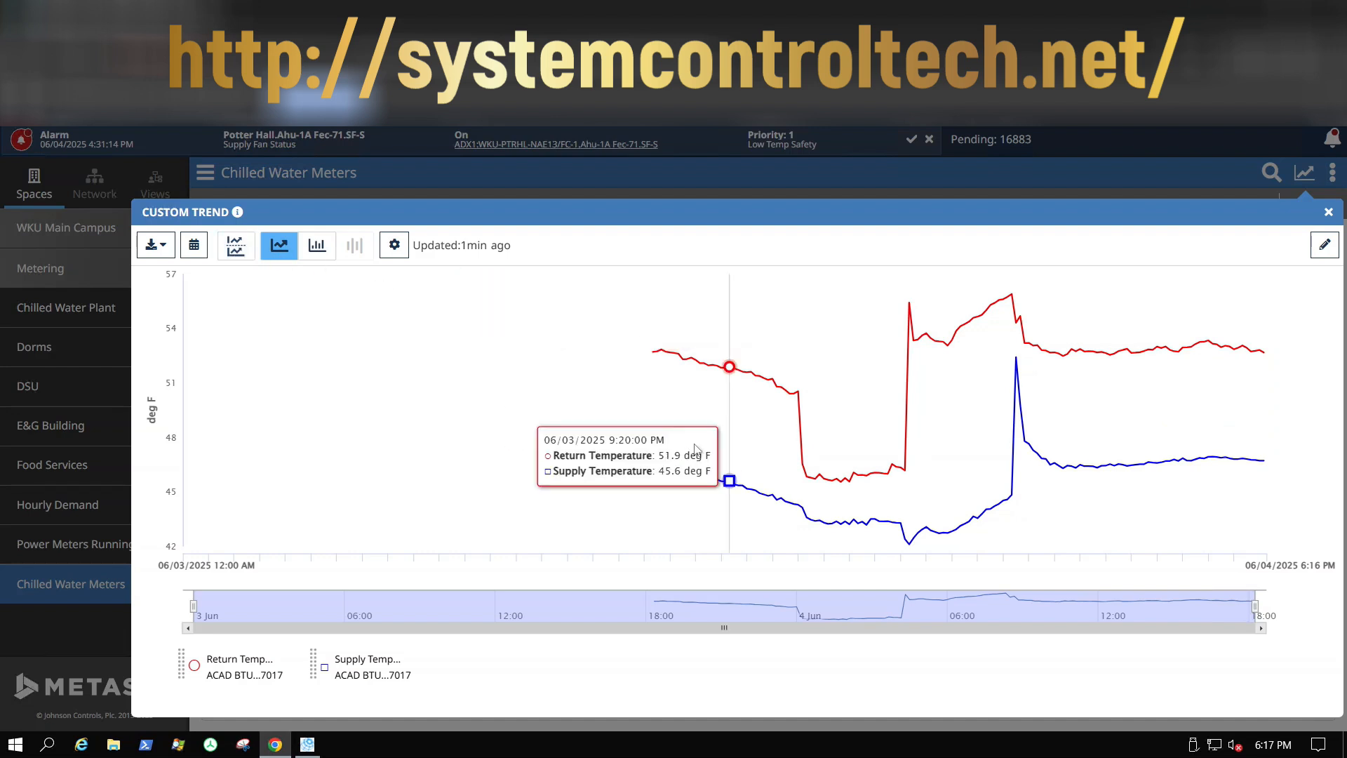
left_click(234, 251)
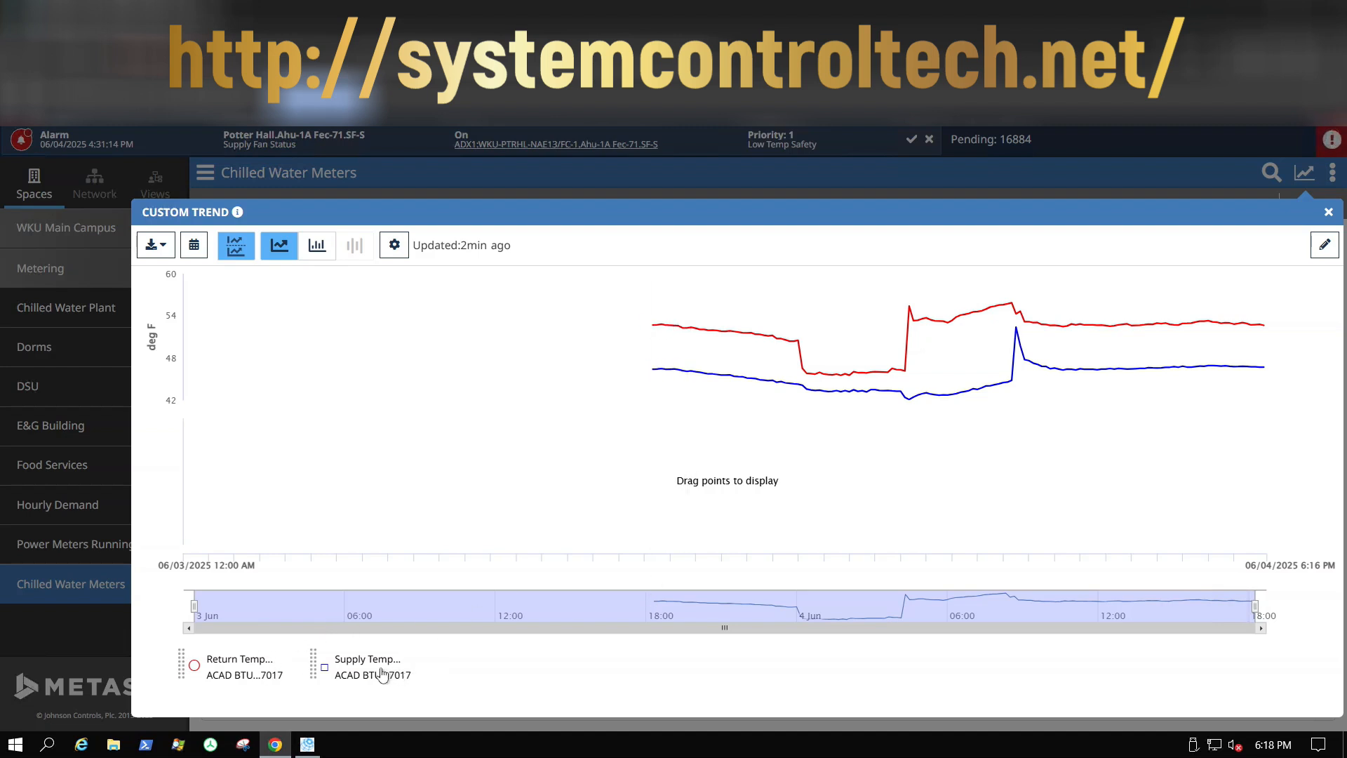
left_click_drag(378, 676, 631, 504)
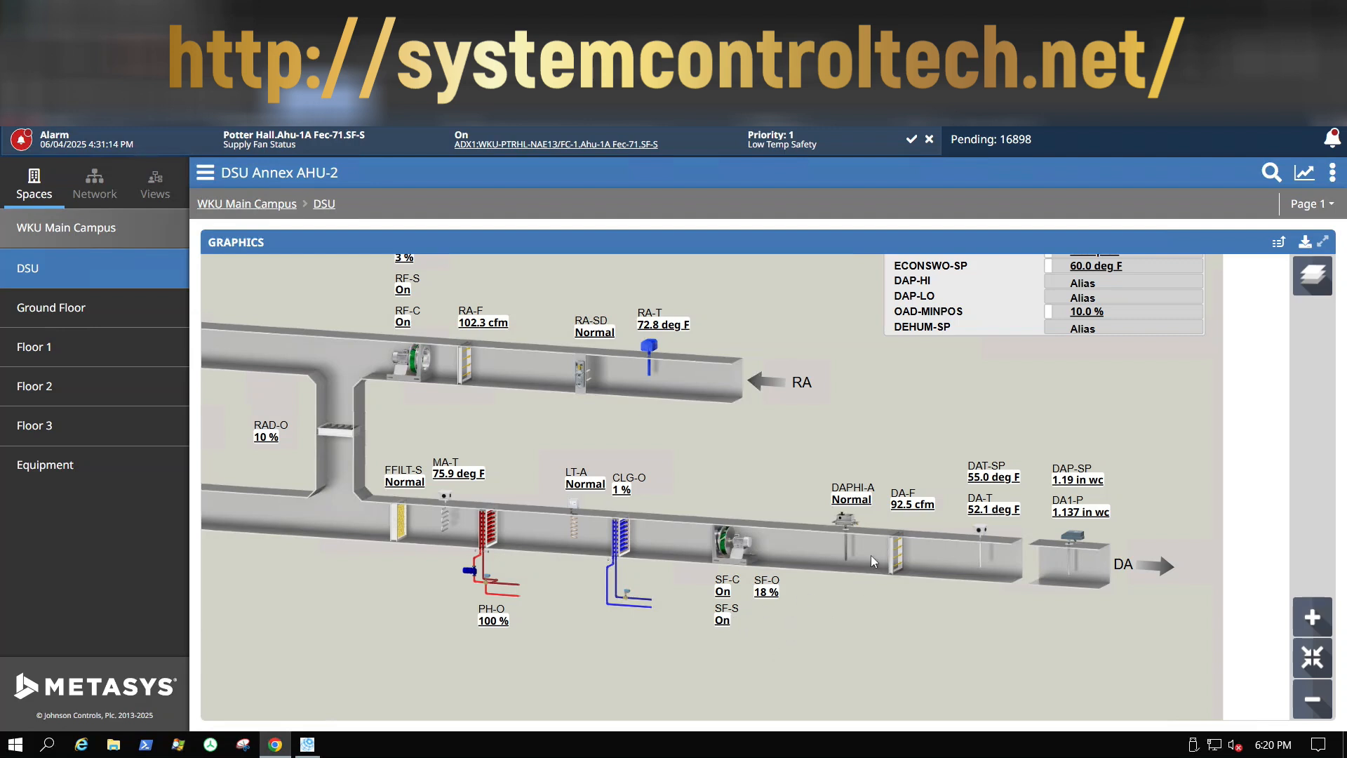
Step: Add the DSU Annex AHU-2 discharge air temperature (DA-T) to the custom trend, view its plot and close the trend
left_click(991, 512)
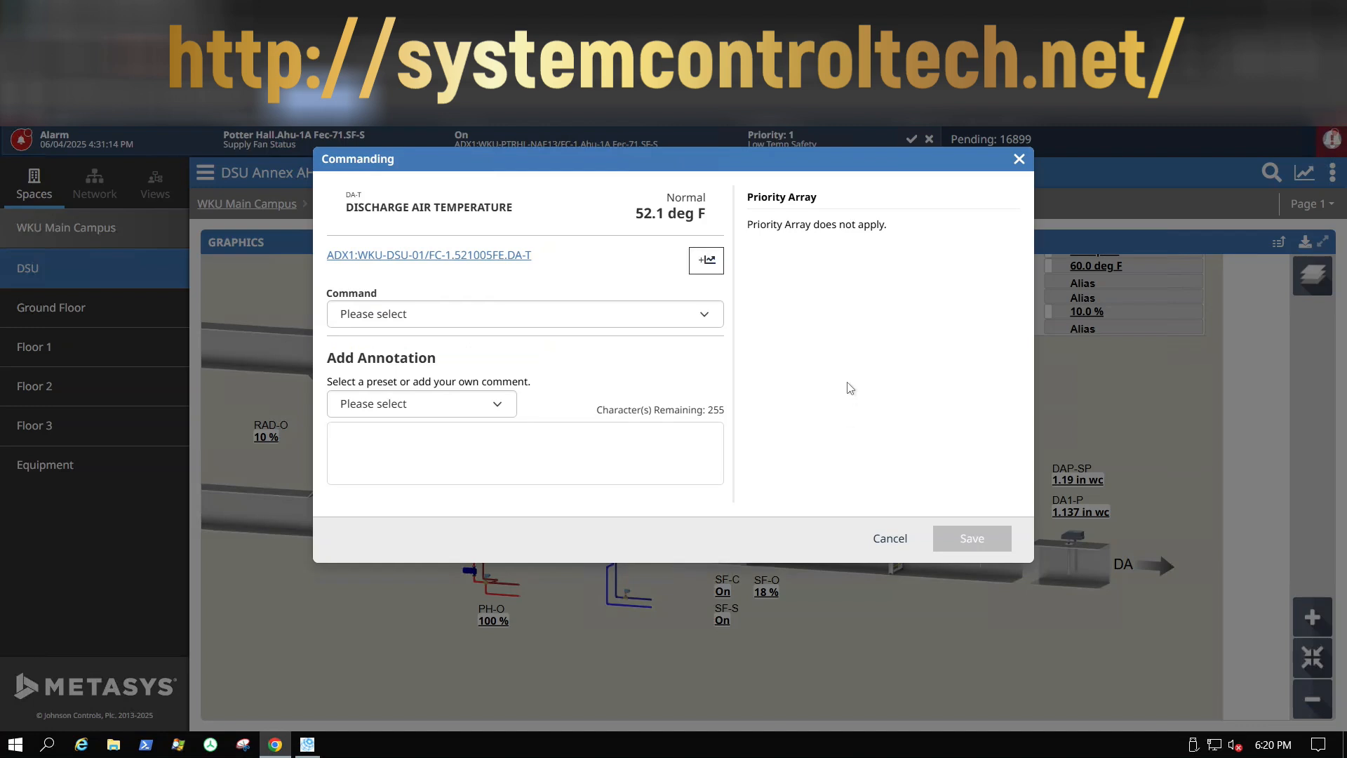
left_click(706, 261)
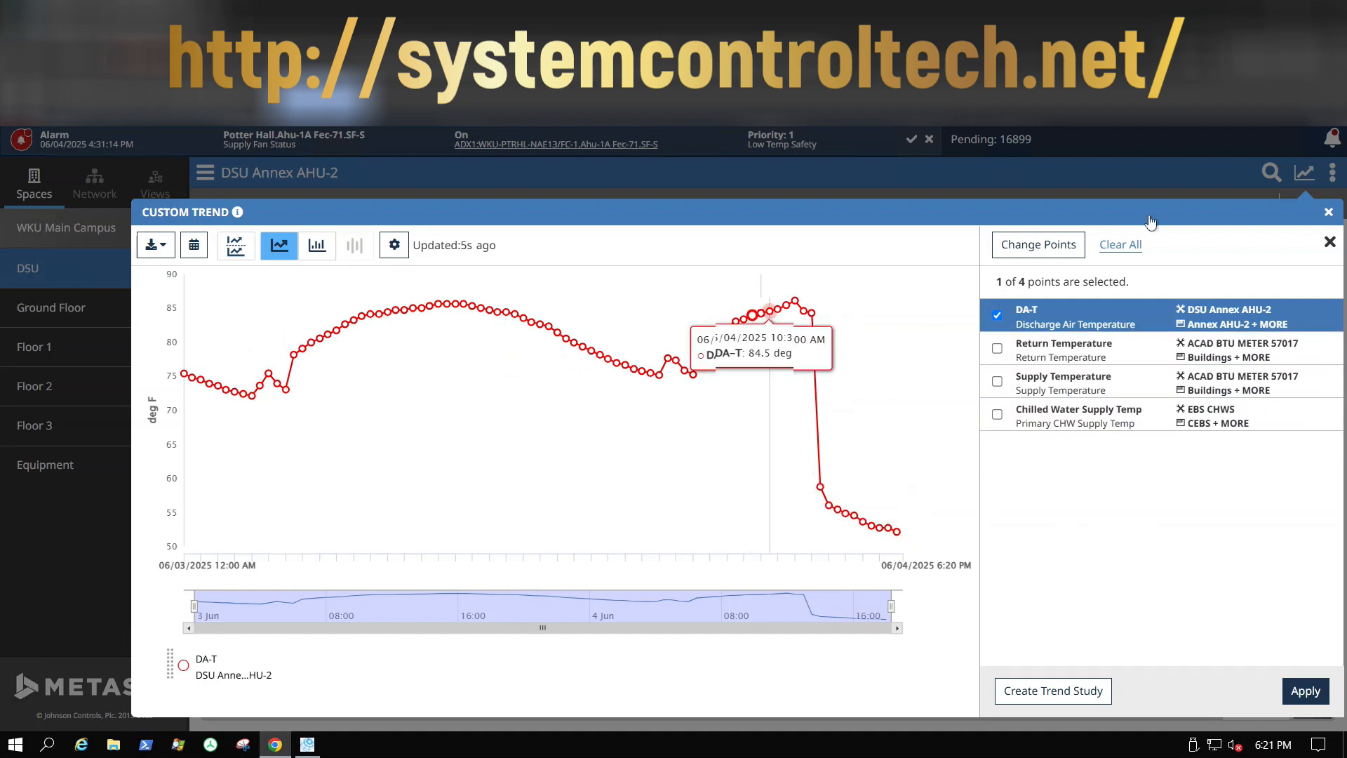
left_click(1328, 213)
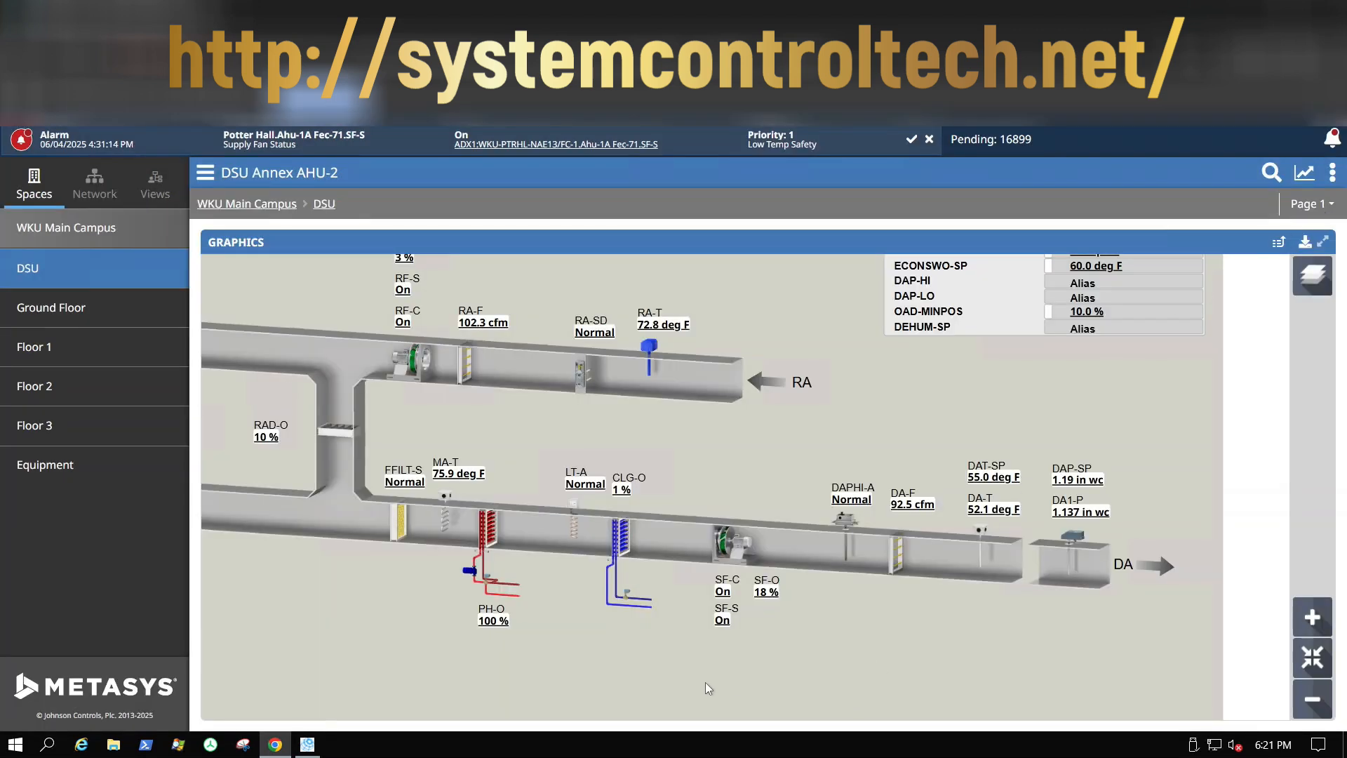
Step: Trend the AHU-2 supply fan status (SF-S) together with DA-T, split the chart and close the trend
left_click(723, 621)
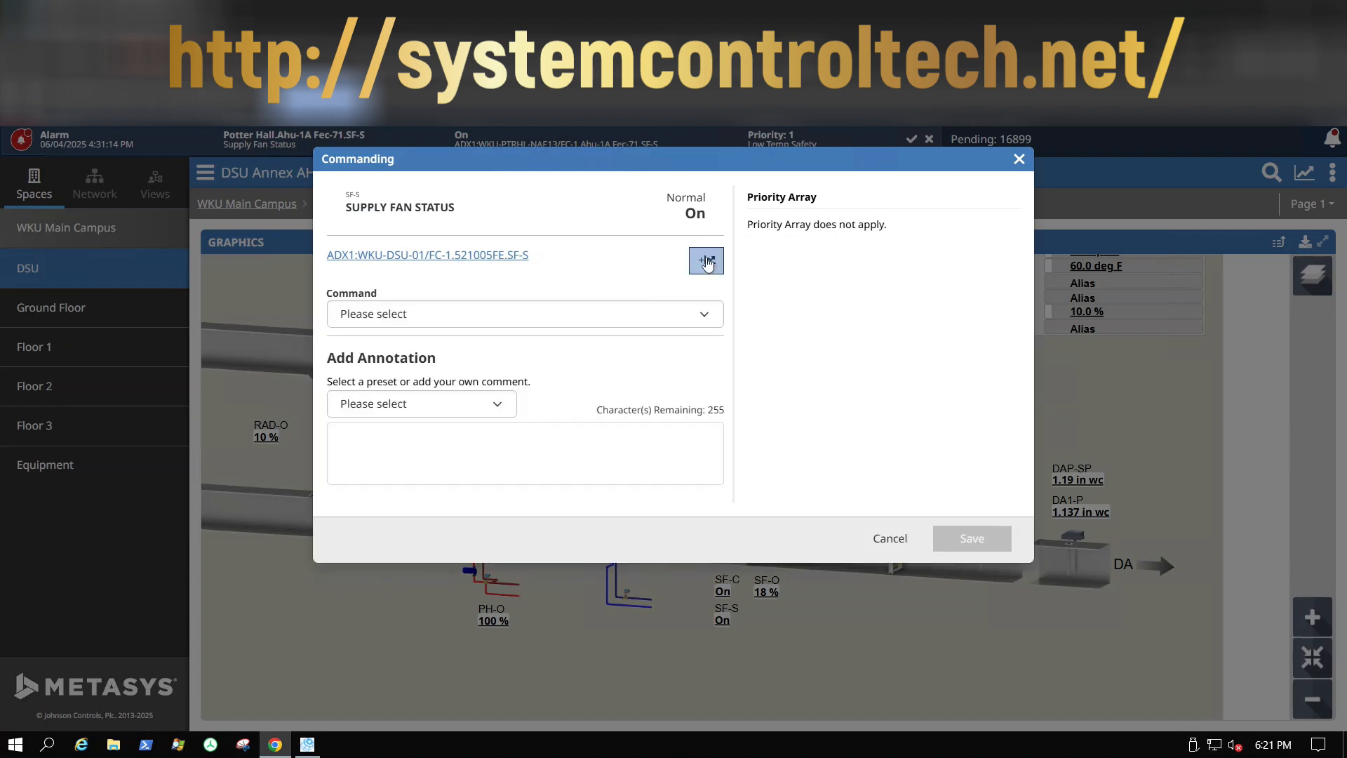
left_click(705, 259)
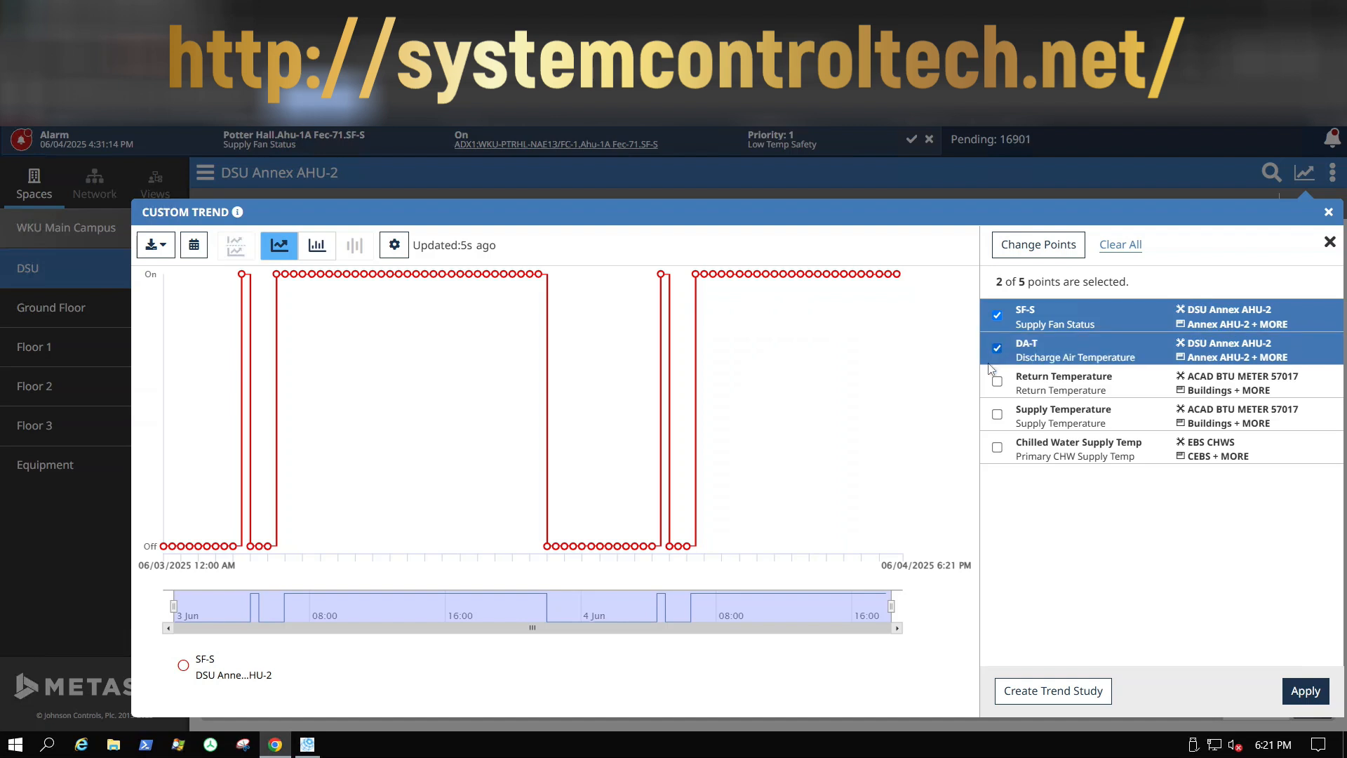
left_click(1308, 691)
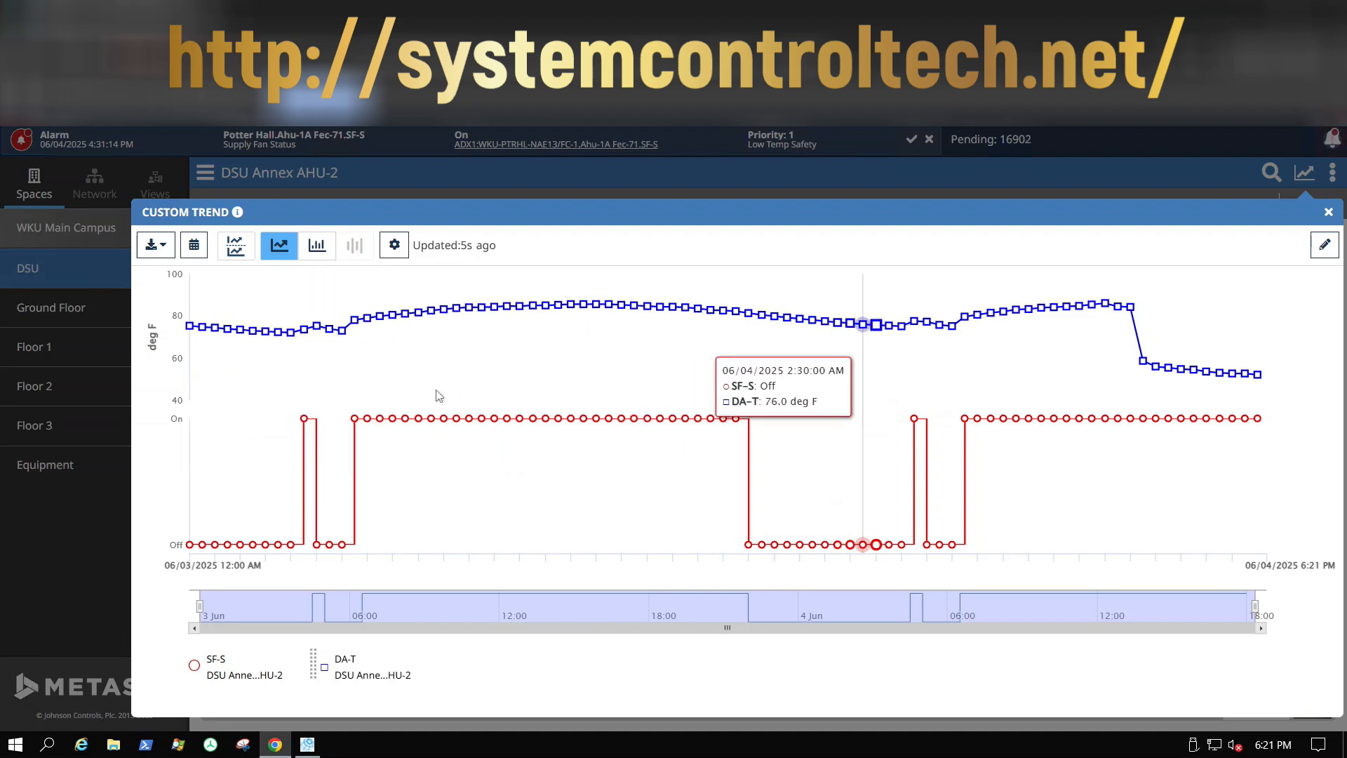
left_click(231, 249)
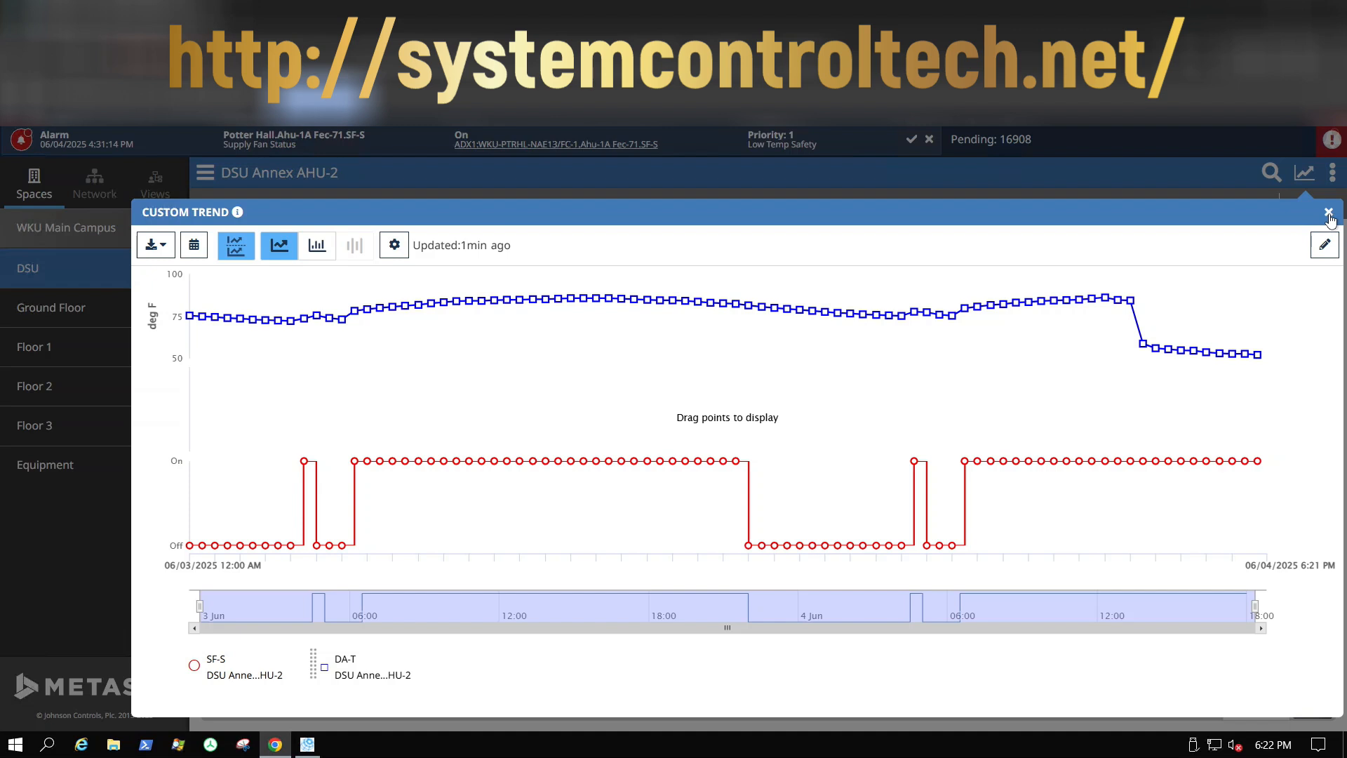
left_click(1329, 212)
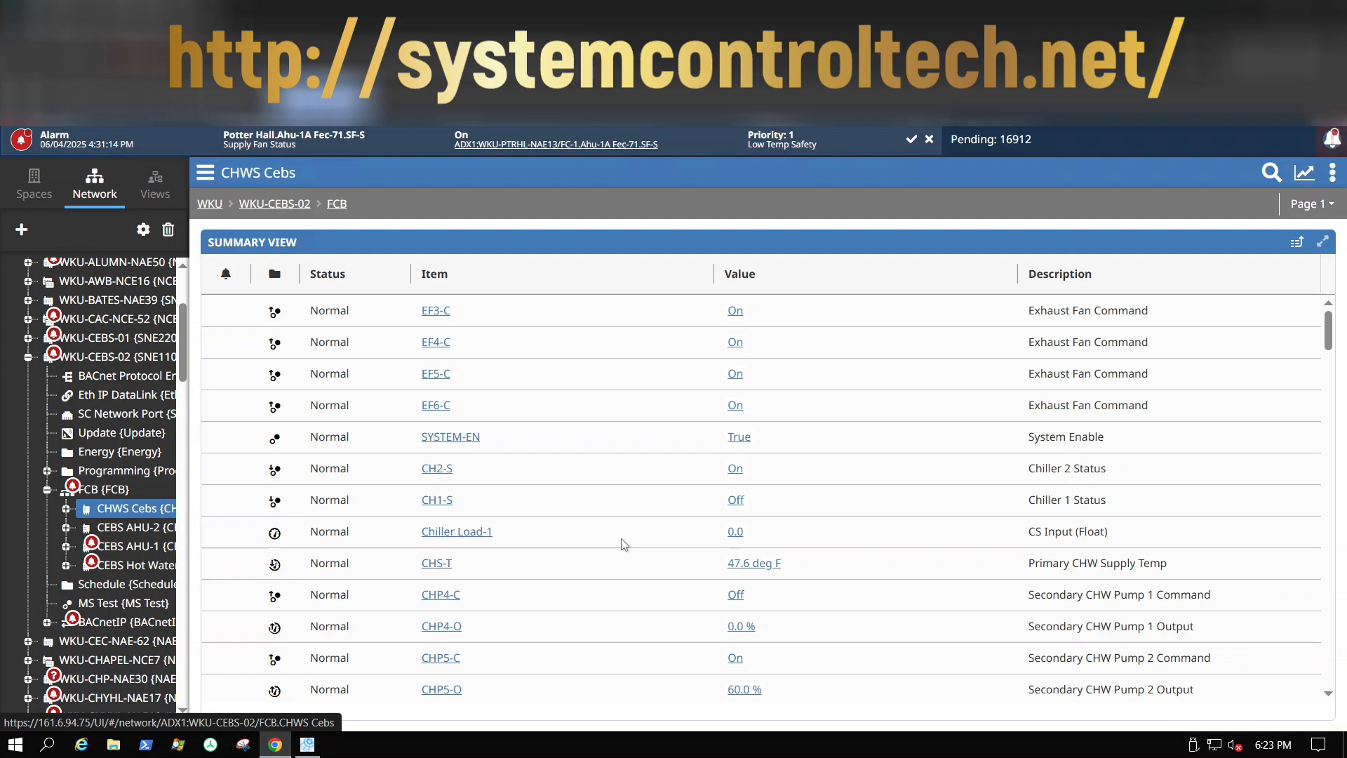
Step: Add the CHWS Cebs primary chilled water supply temperature (CHS-T) to the custom trend, inspect its samples and close it
left_click(743, 567)
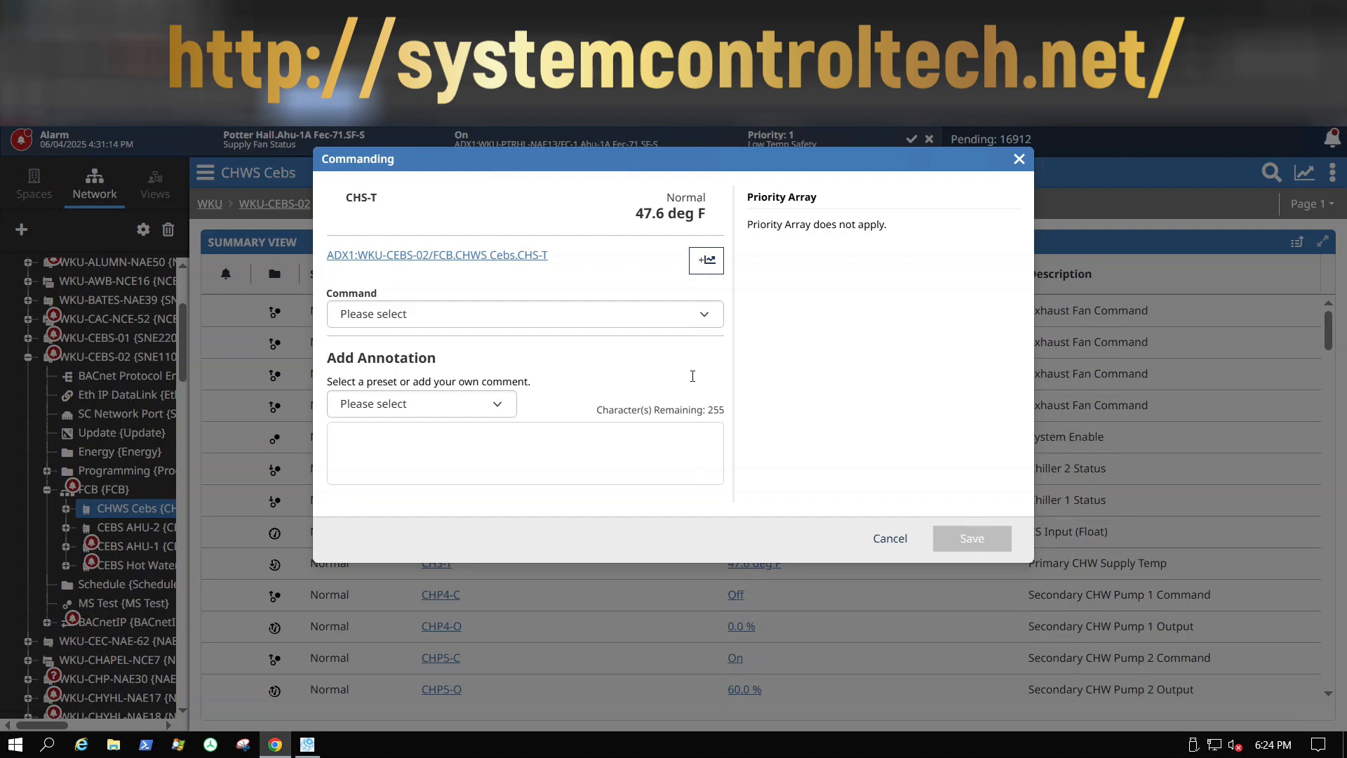
left_click(715, 267)
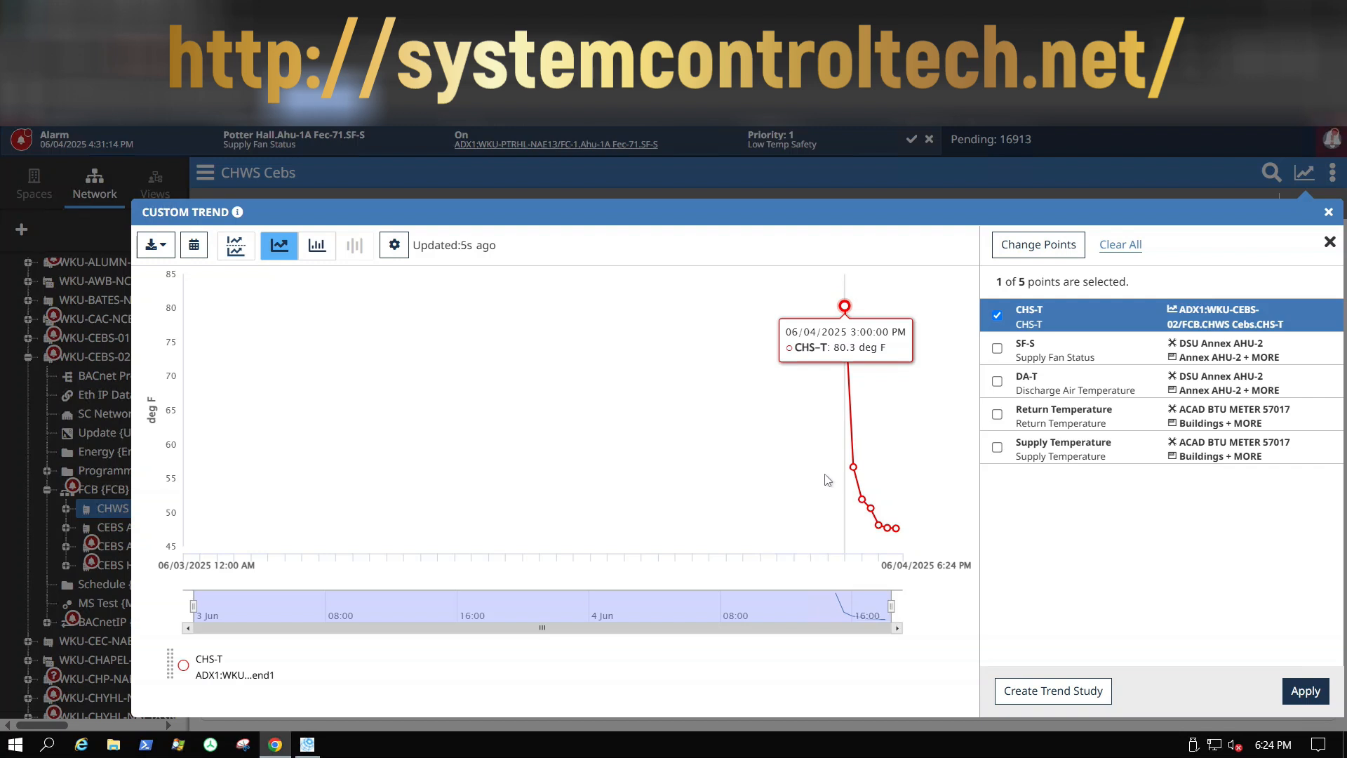
mouse_move(901, 521)
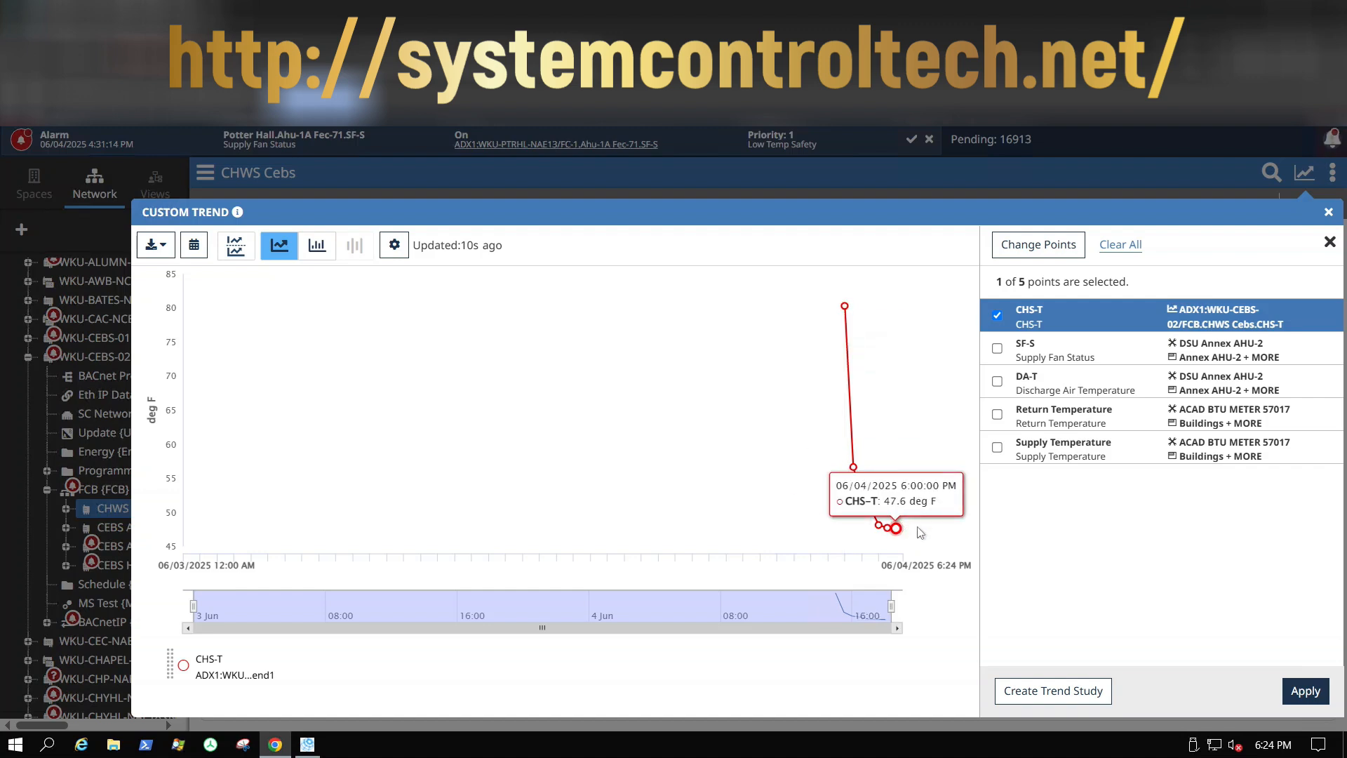
left_click(1329, 212)
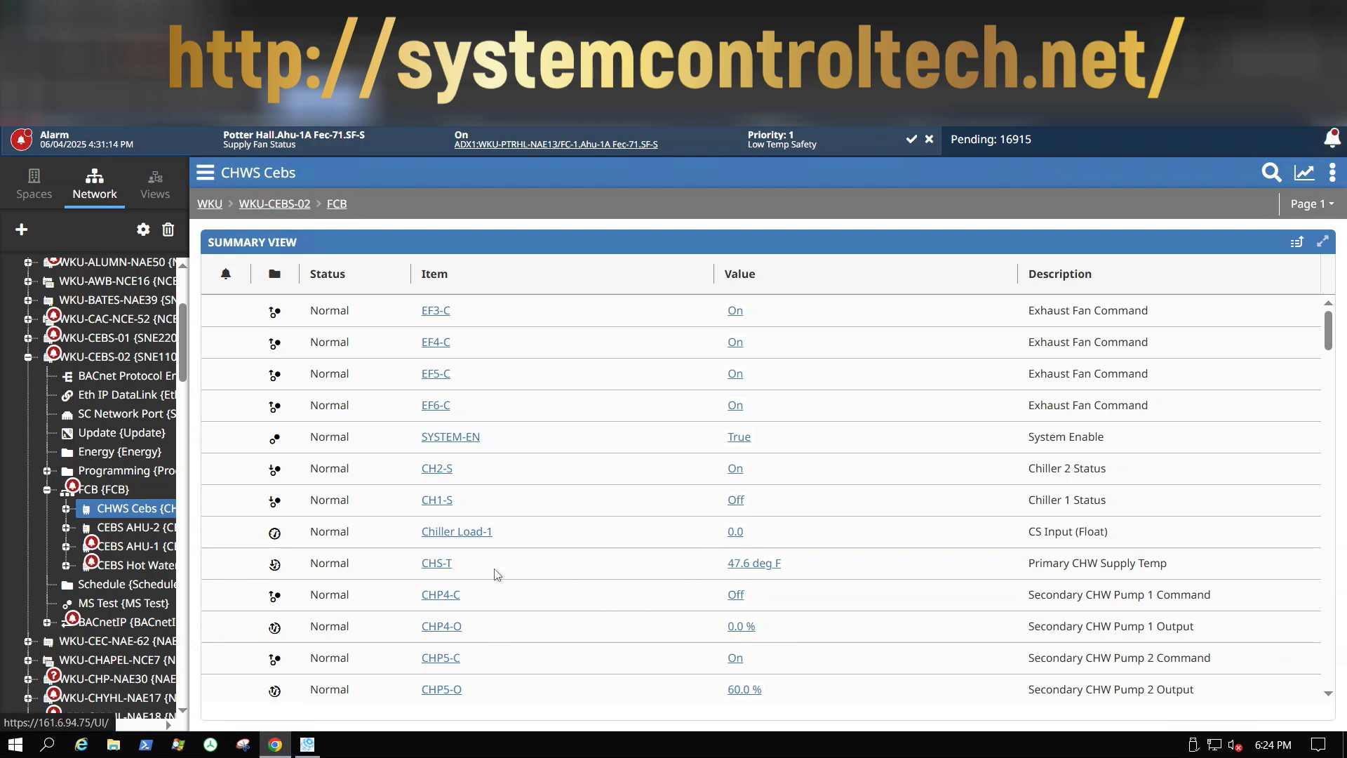
Step: Open the CHS-T object, widen the network tree and display its Trend - Present Value extension
left_click(436, 566)
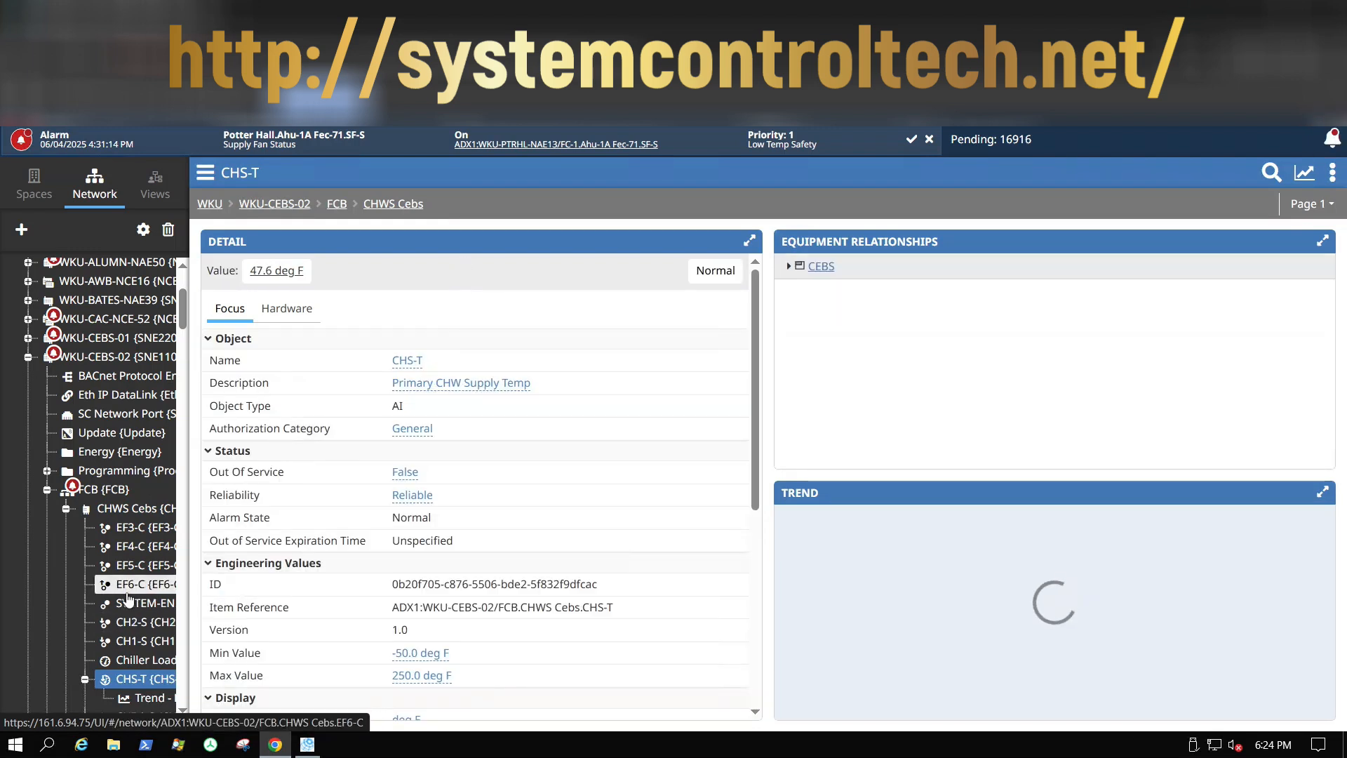
scroll(130, 603, "down", 1)
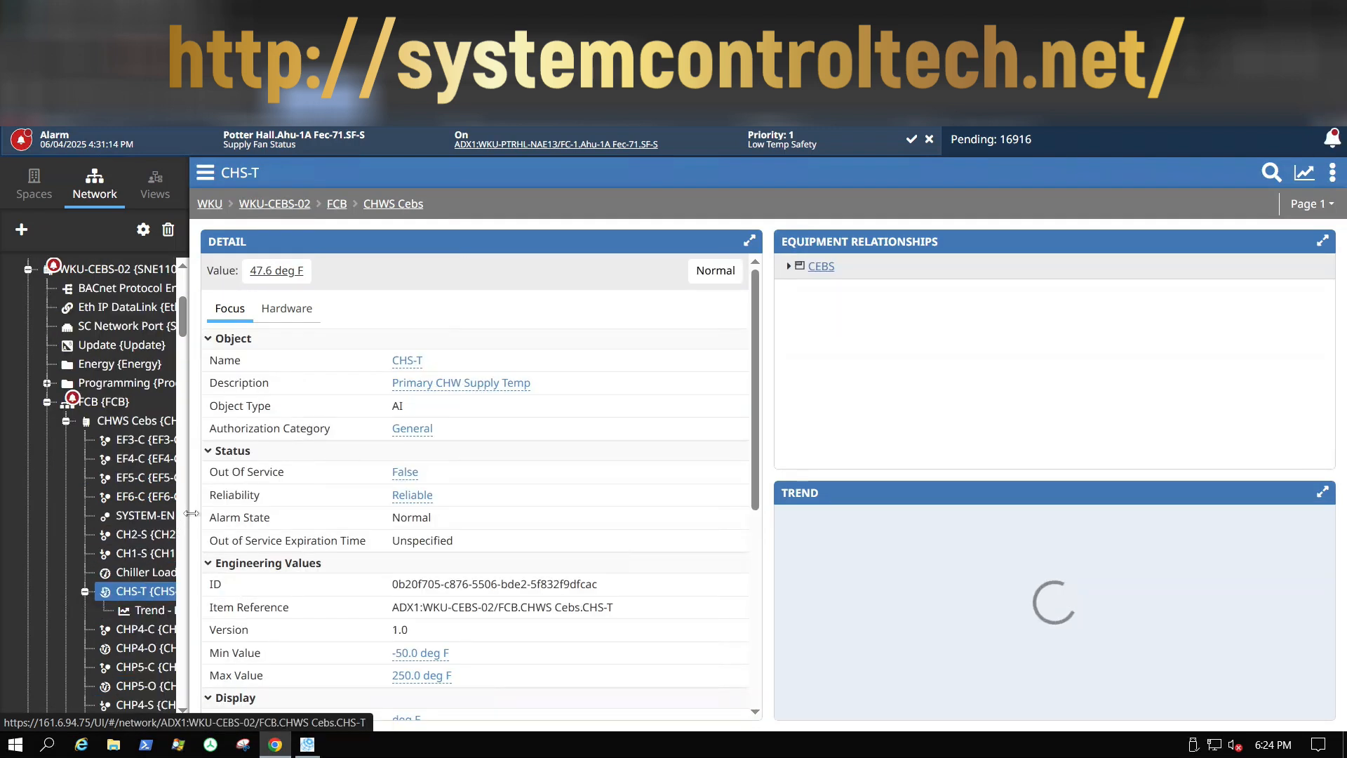
left_click_drag(188, 519, 257, 518)
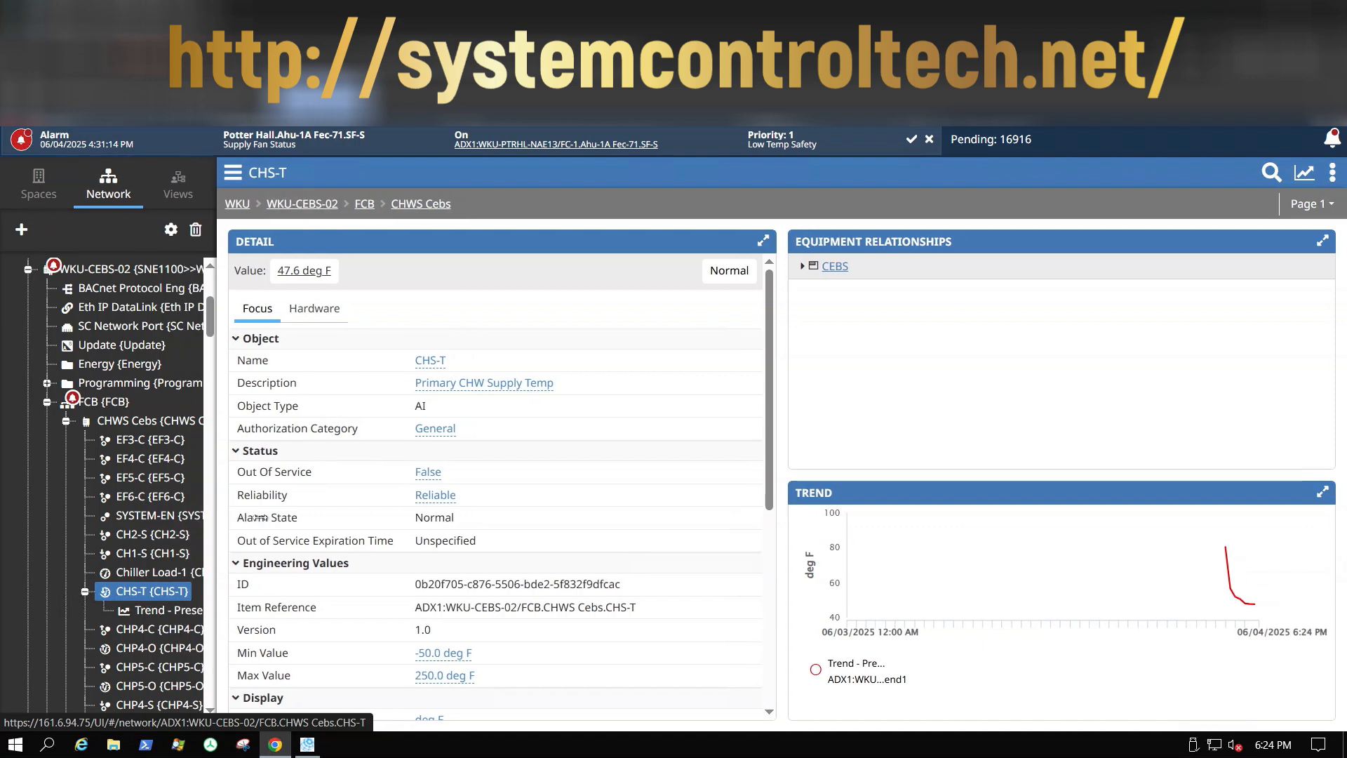
left_click(157, 616)
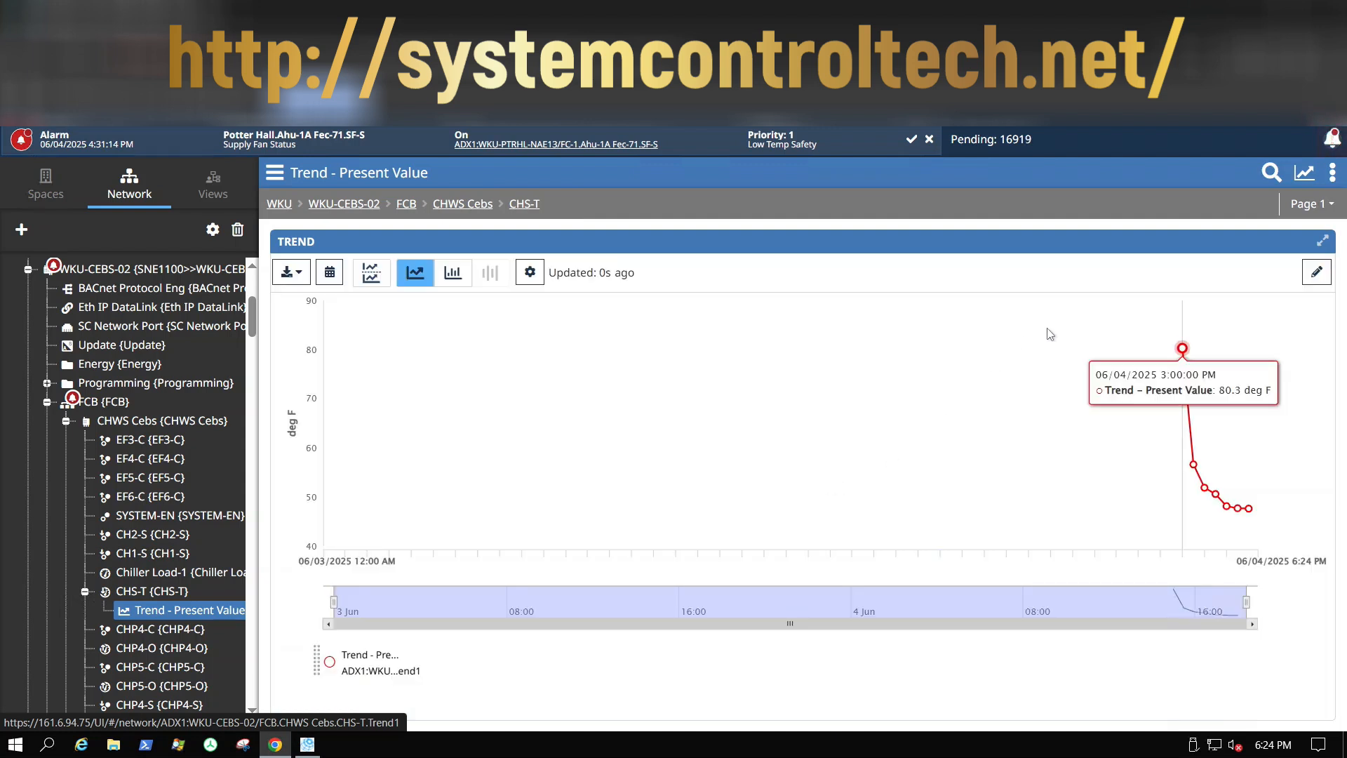
Step: Open the Detail page of the CHS-T trend extension and review its status, local storage and repository settings
left_click(1299, 207)
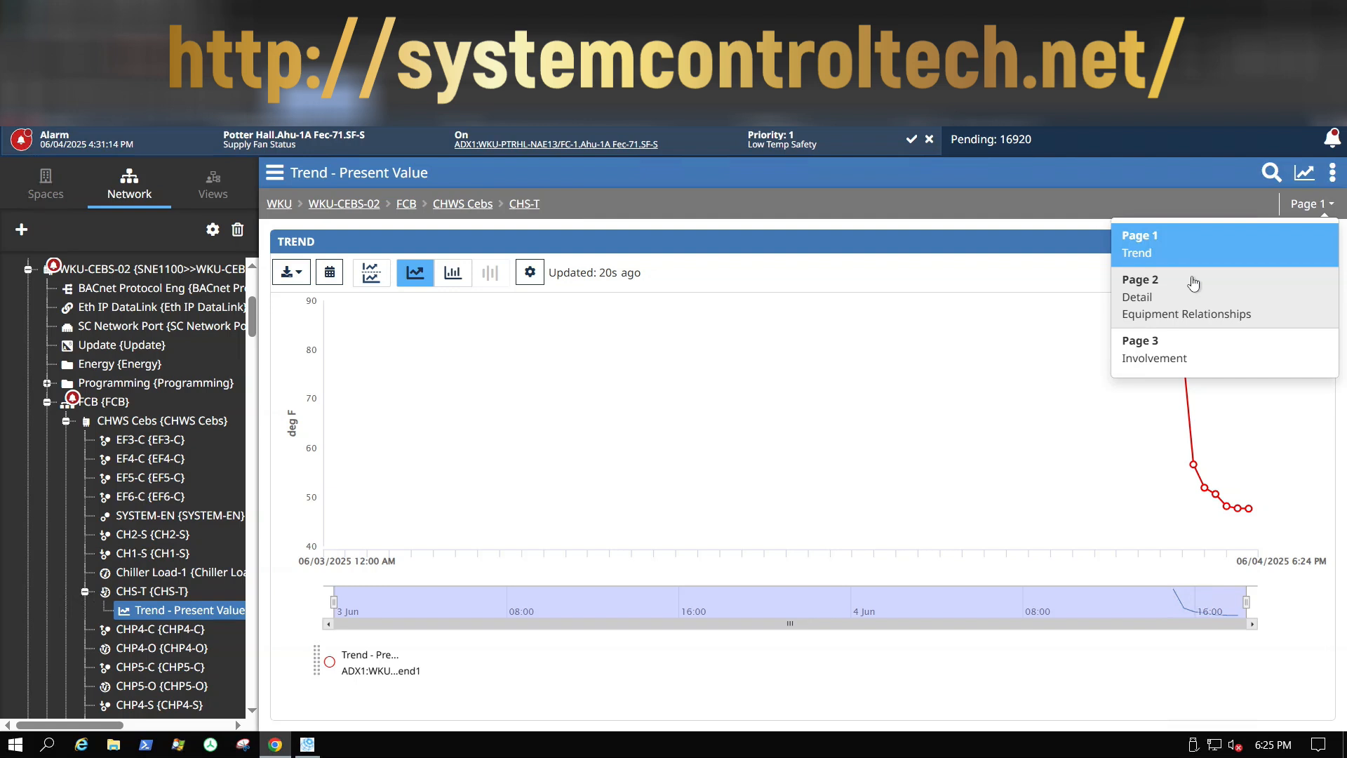
left_click(1176, 300)
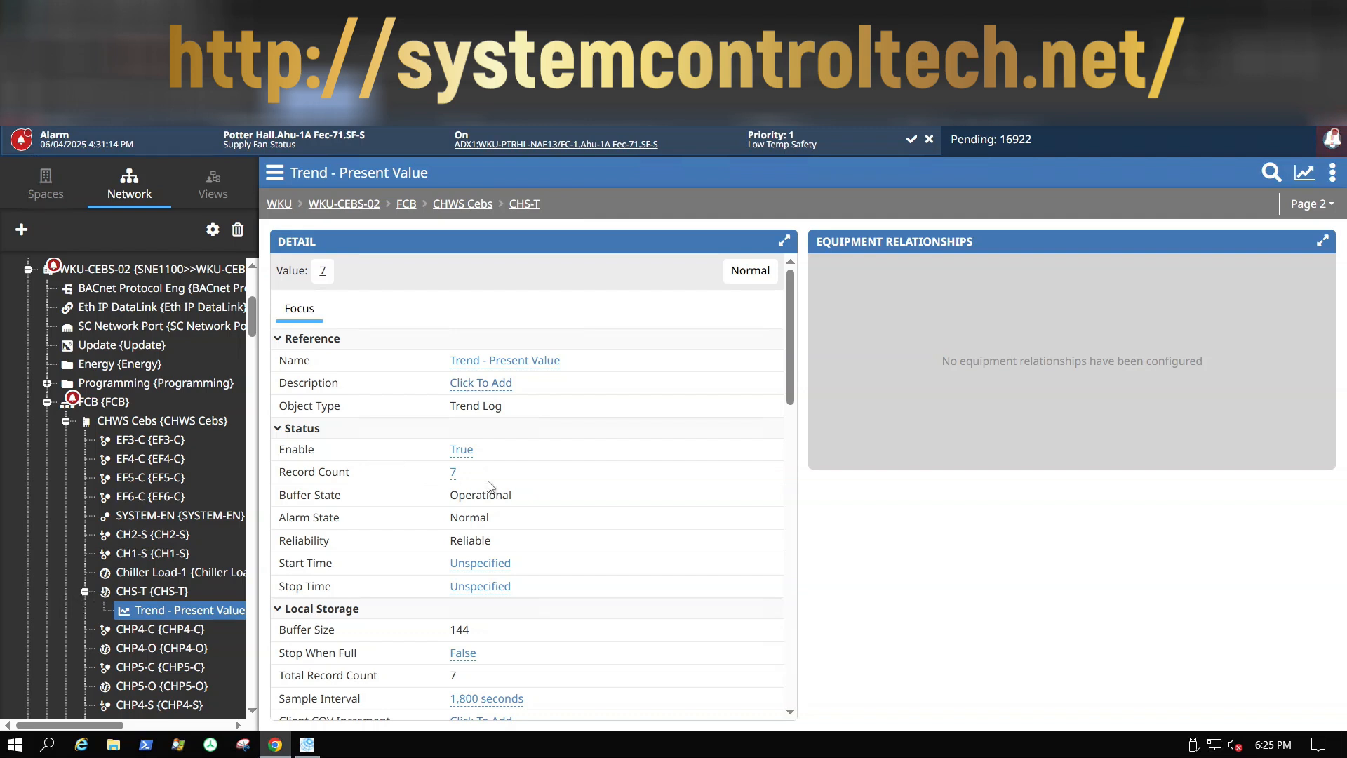
scroll(419, 527, "down", 1)
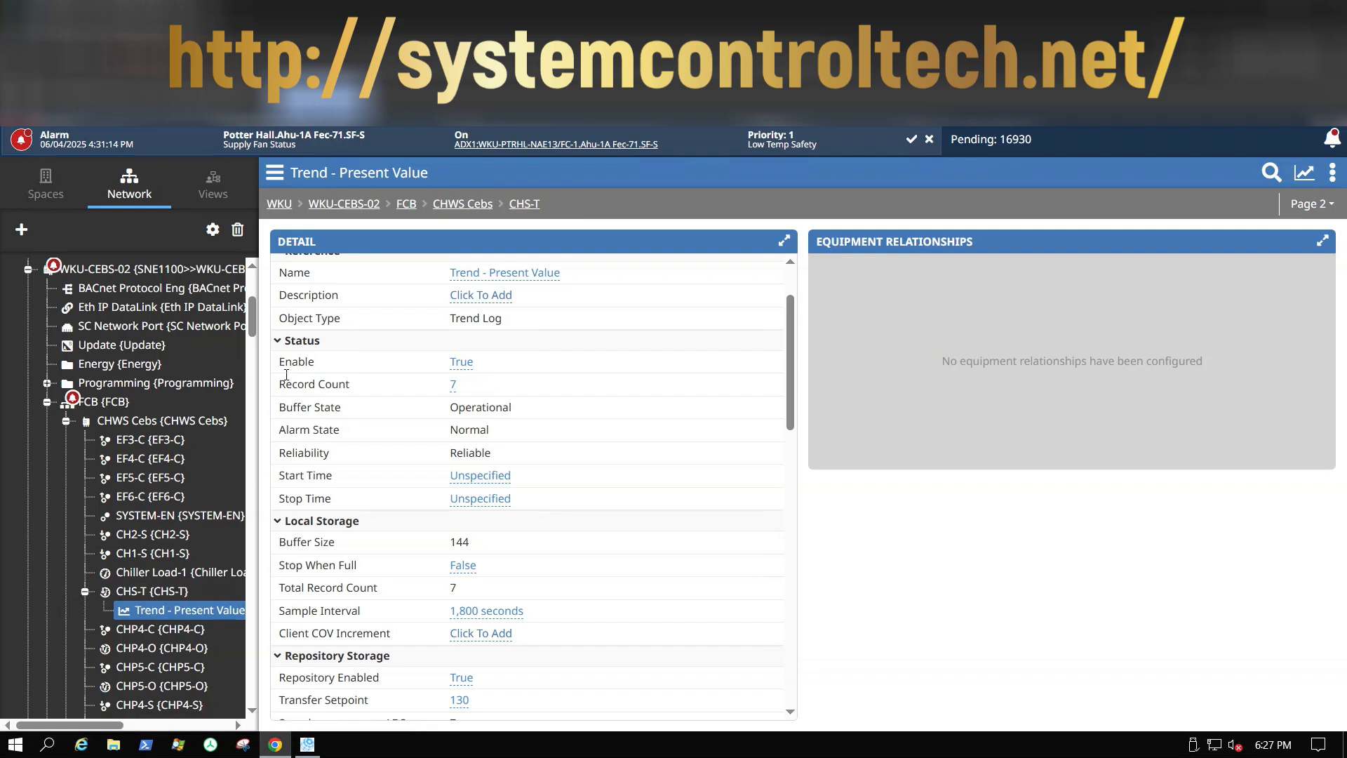
Step: Open the SYSTEM-EN point of CHWS Cebs and begin adding an item to it with general type Extension and object type Trend
left_click(173, 424)
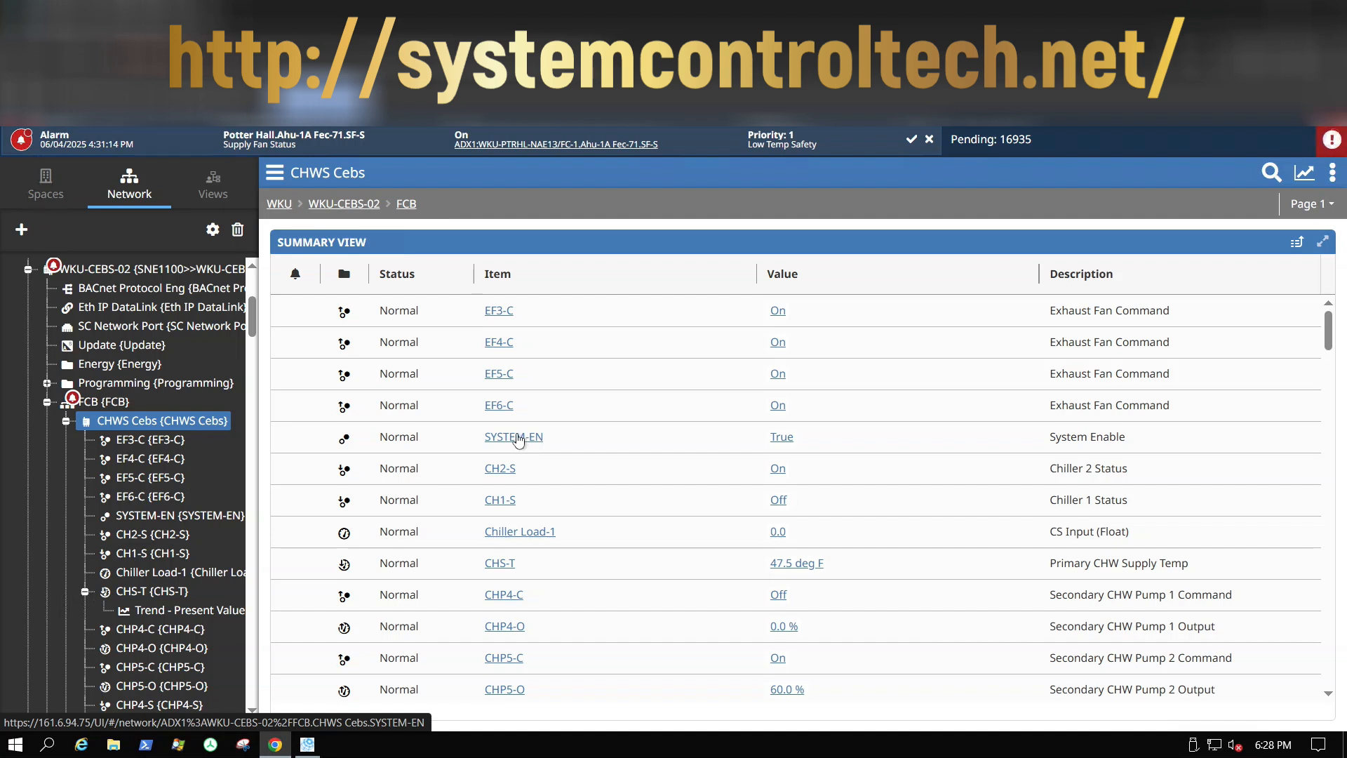
left_click(519, 438)
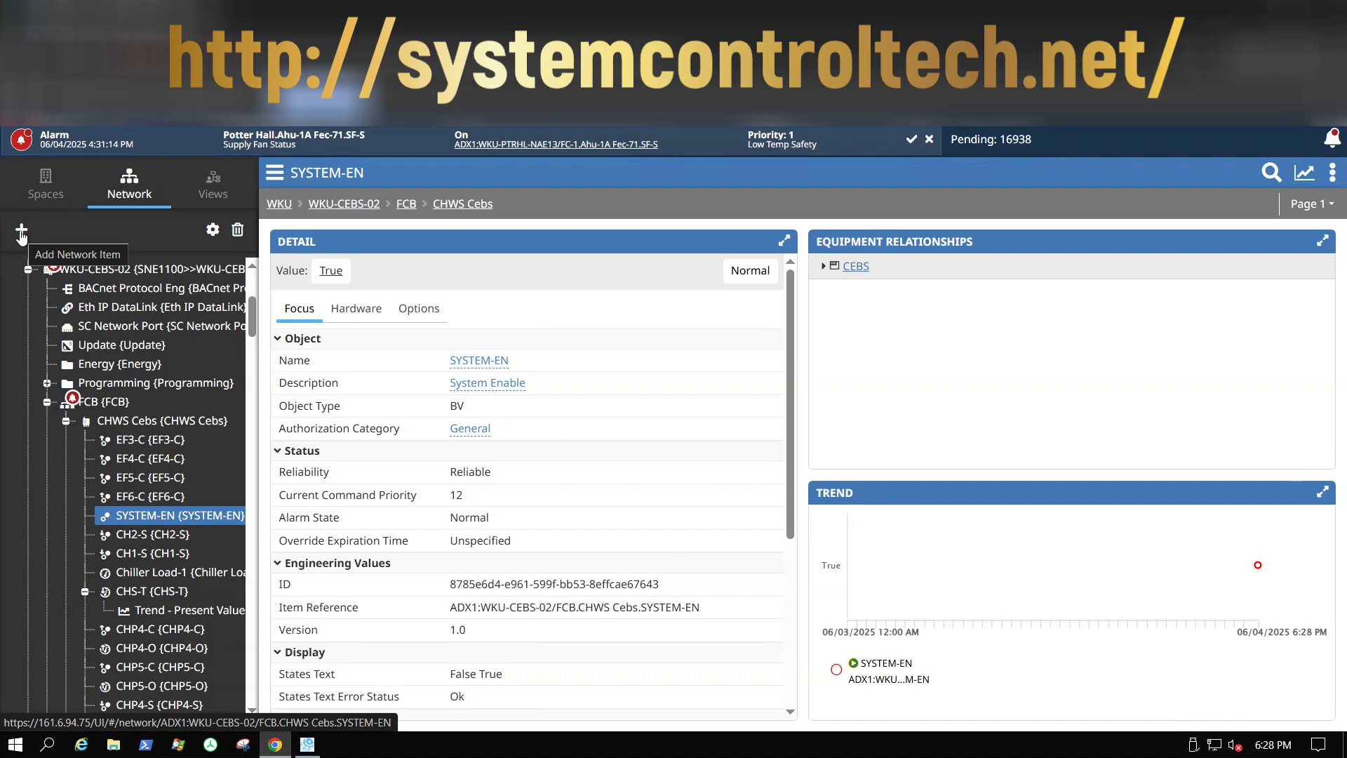
left_click(21, 231)
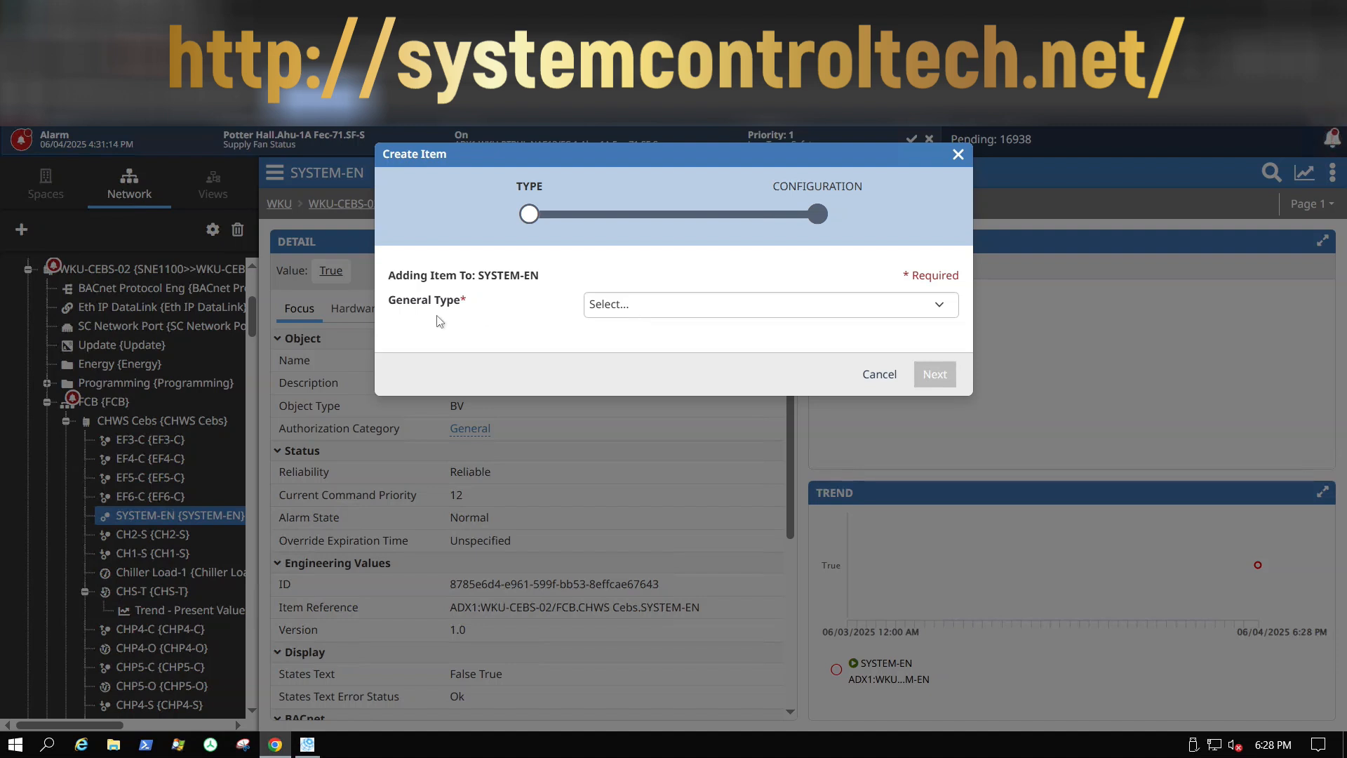
left_click(662, 314)
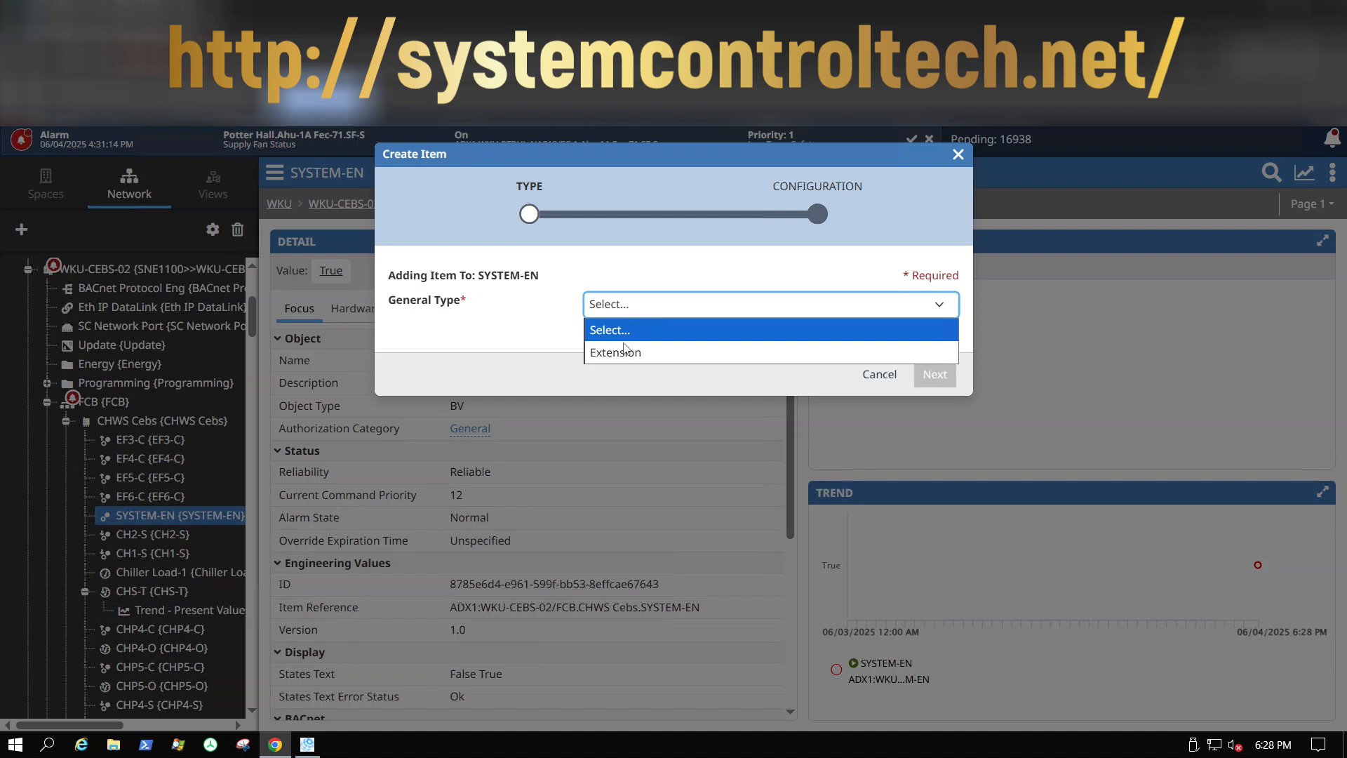
left_click(624, 352)
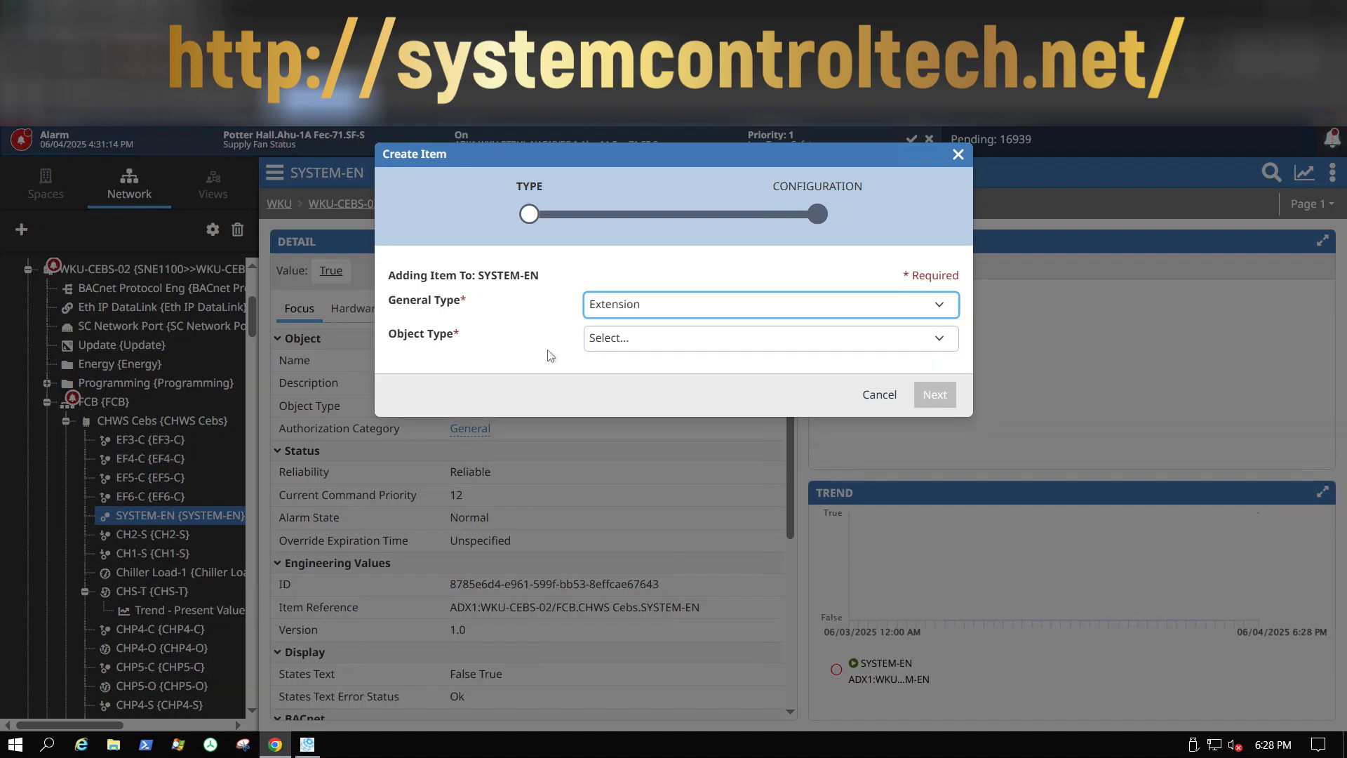
left_click(660, 351)
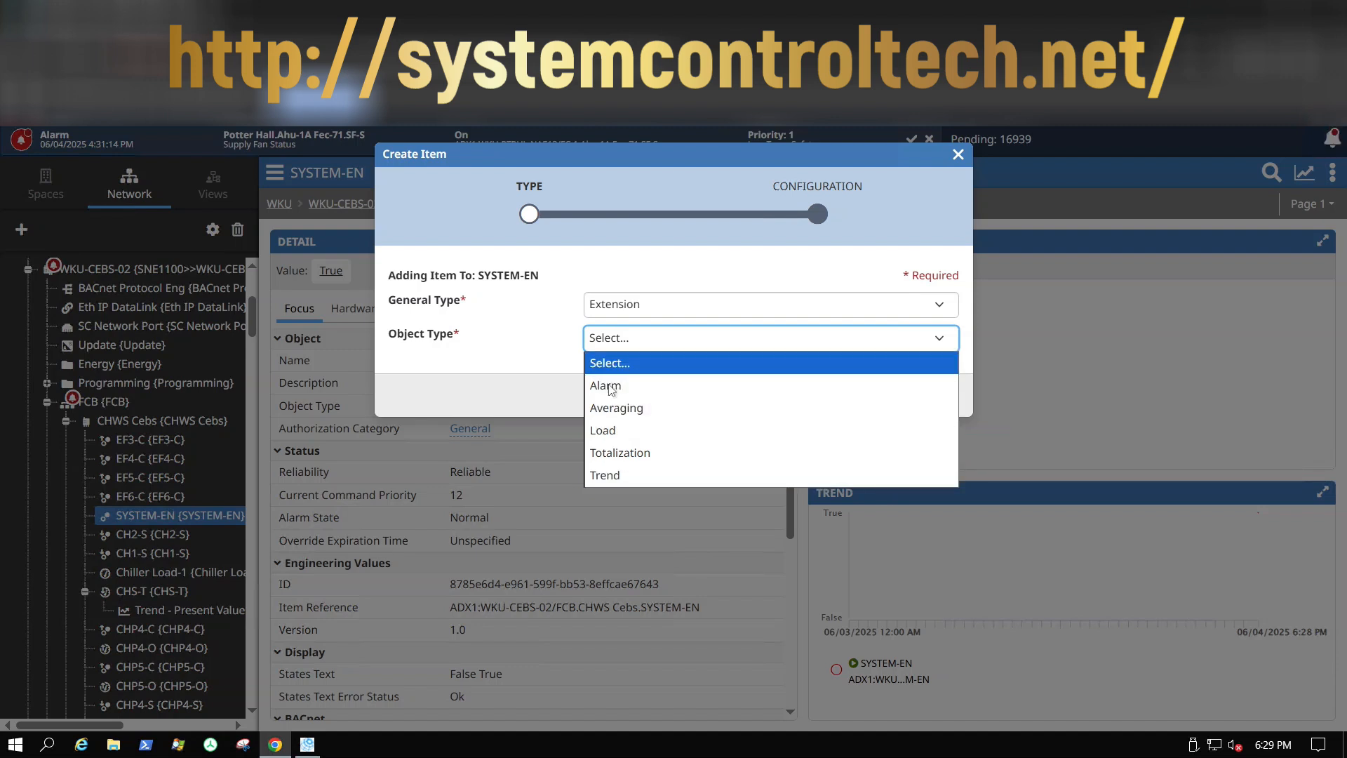
left_click(605, 476)
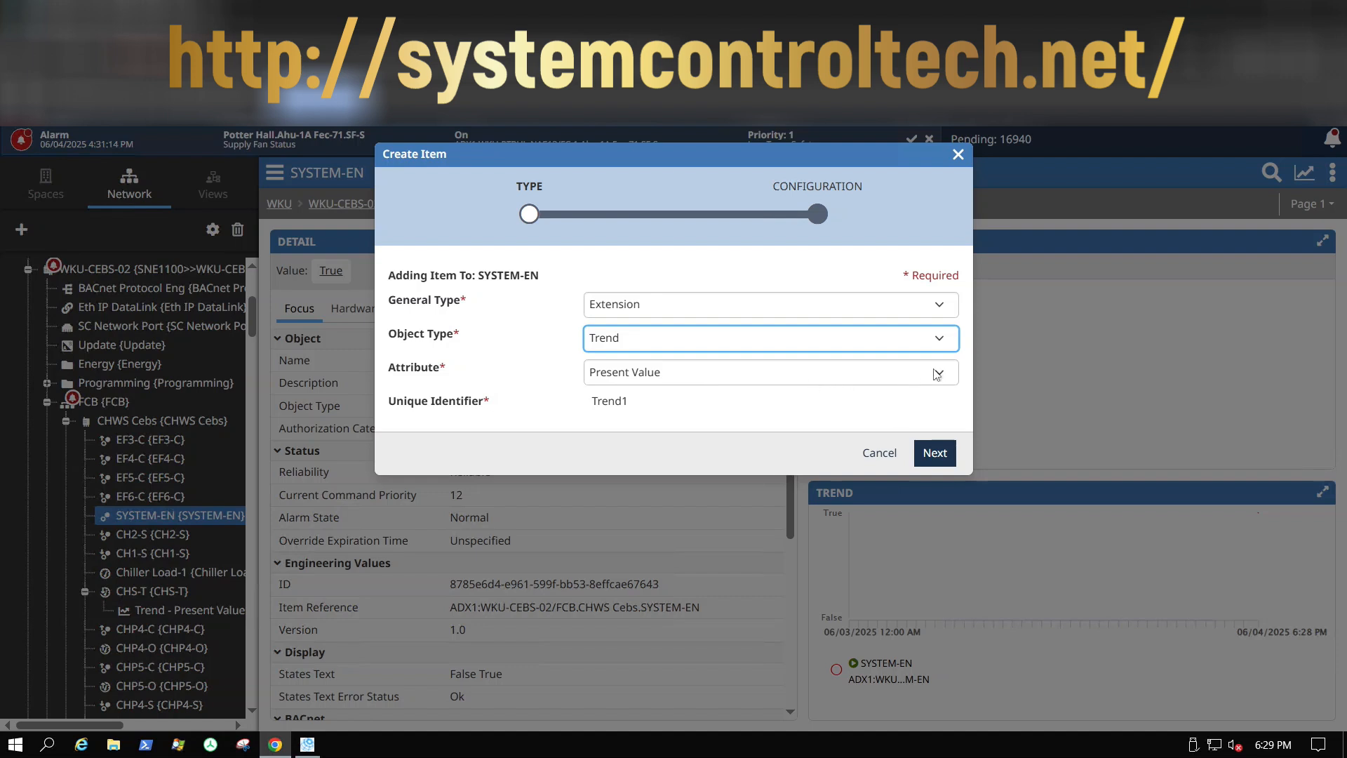
Step: Keep Present Value as the trended attribute, proceed to the configuration and name the trend extension "System Enable"
left_click(941, 377)
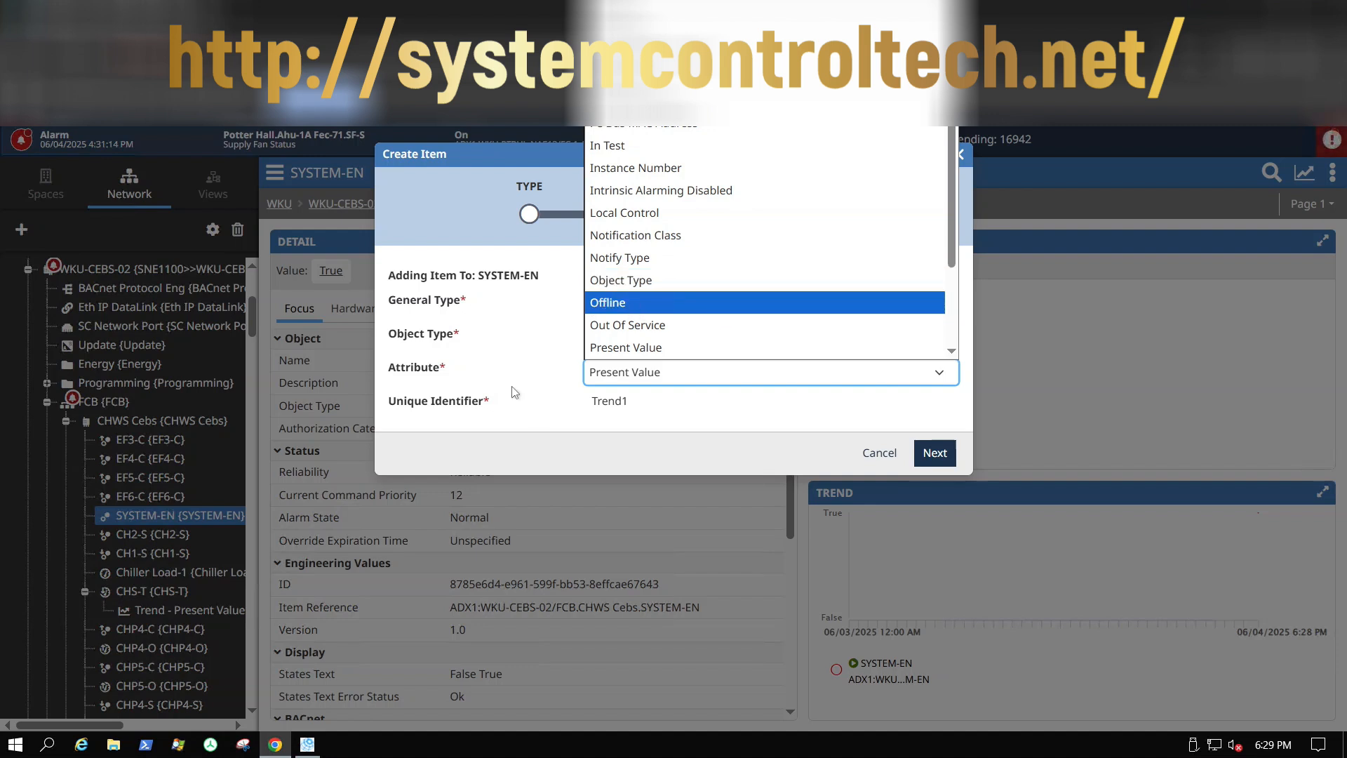
left_click(651, 379)
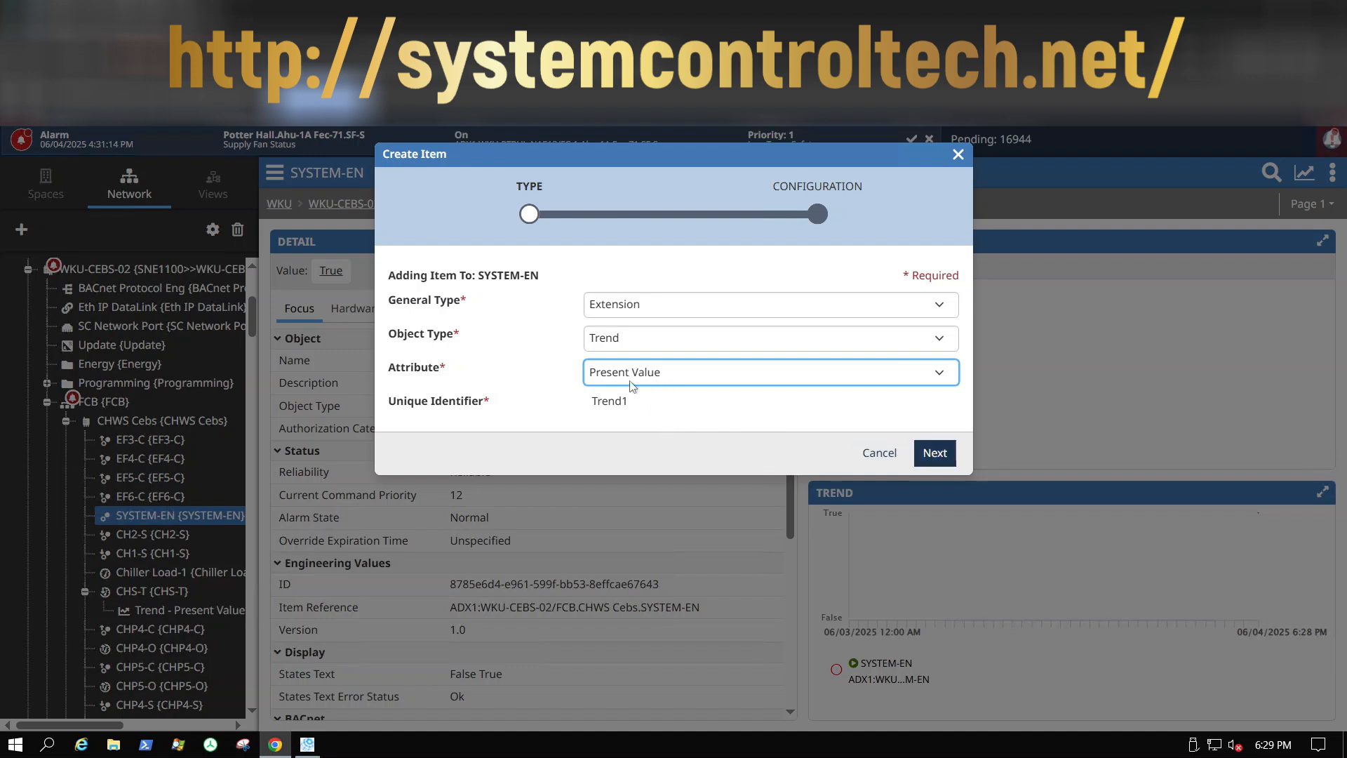
left_click(944, 461)
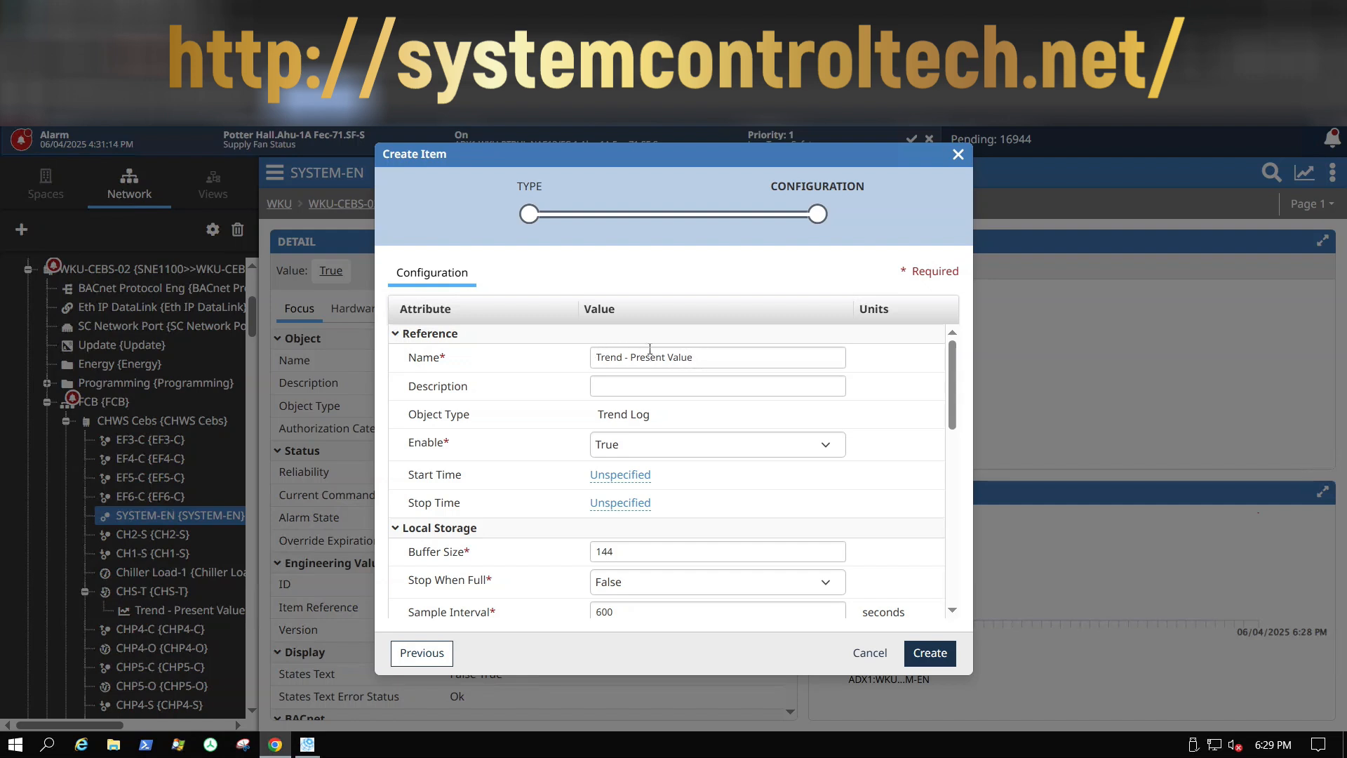
left_click_drag(709, 359, 536, 339)
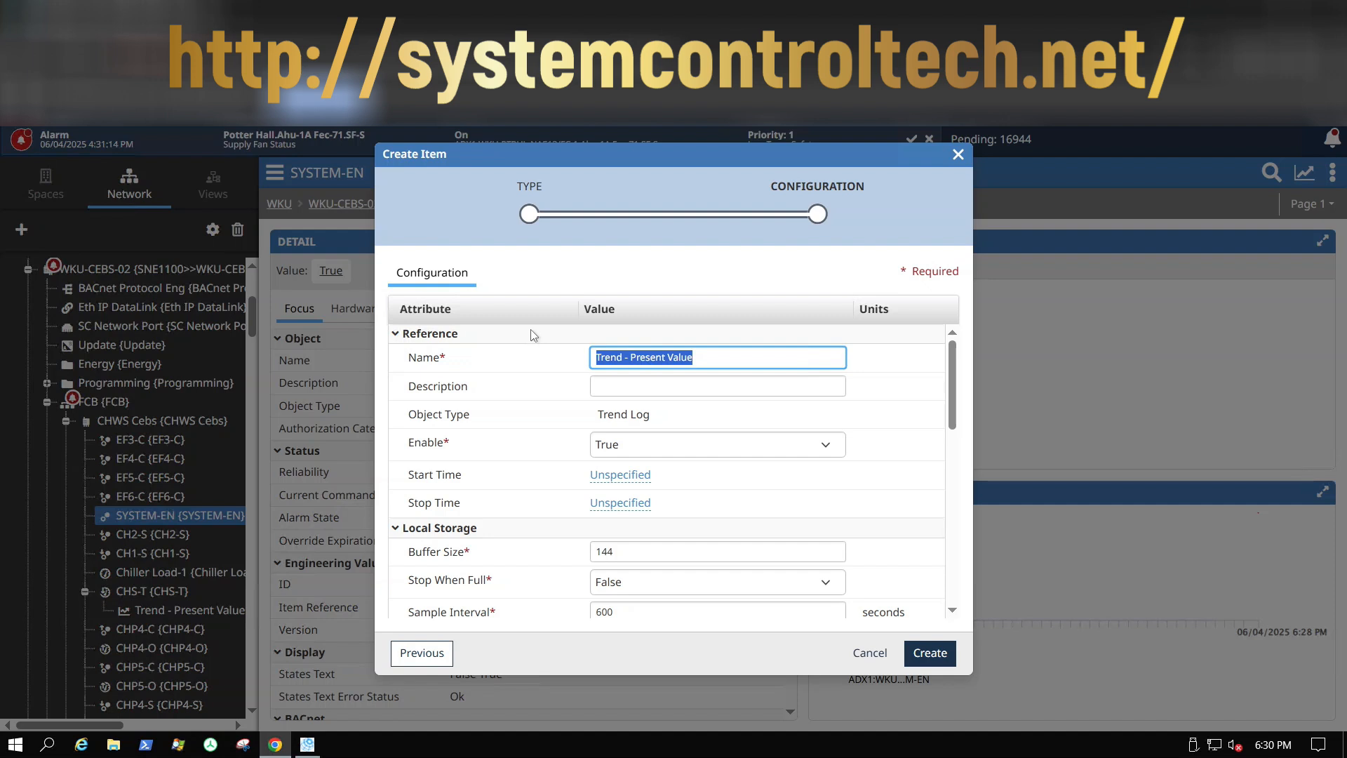
type("System Enable")
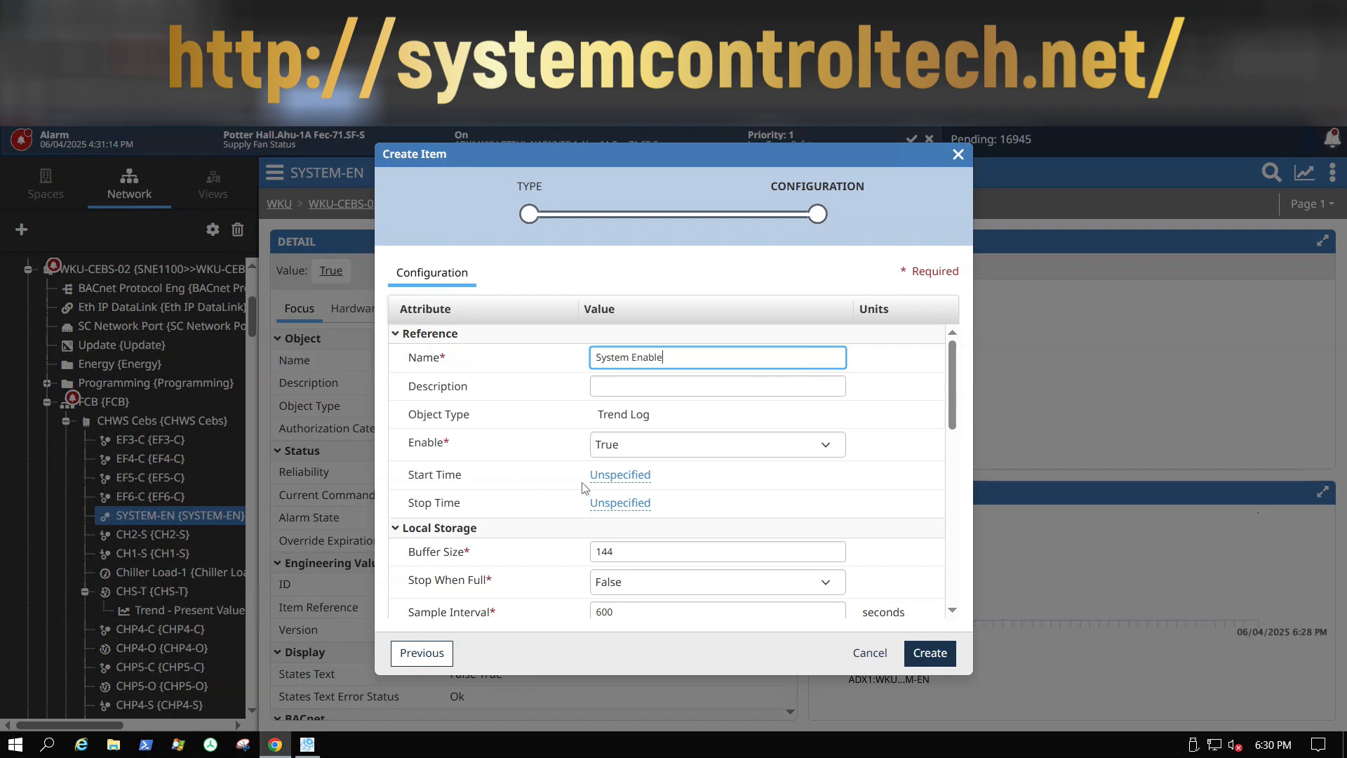
left_click(609, 478)
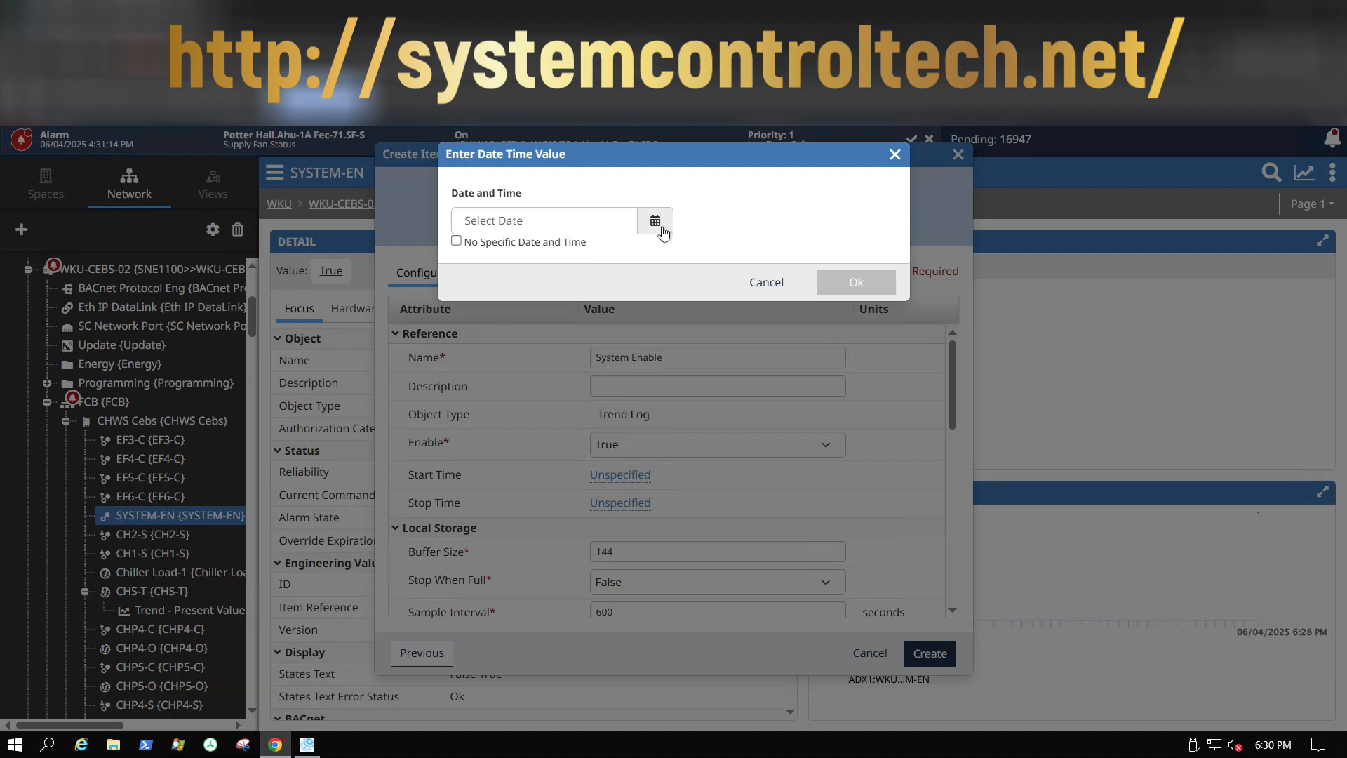
left_click(656, 220)
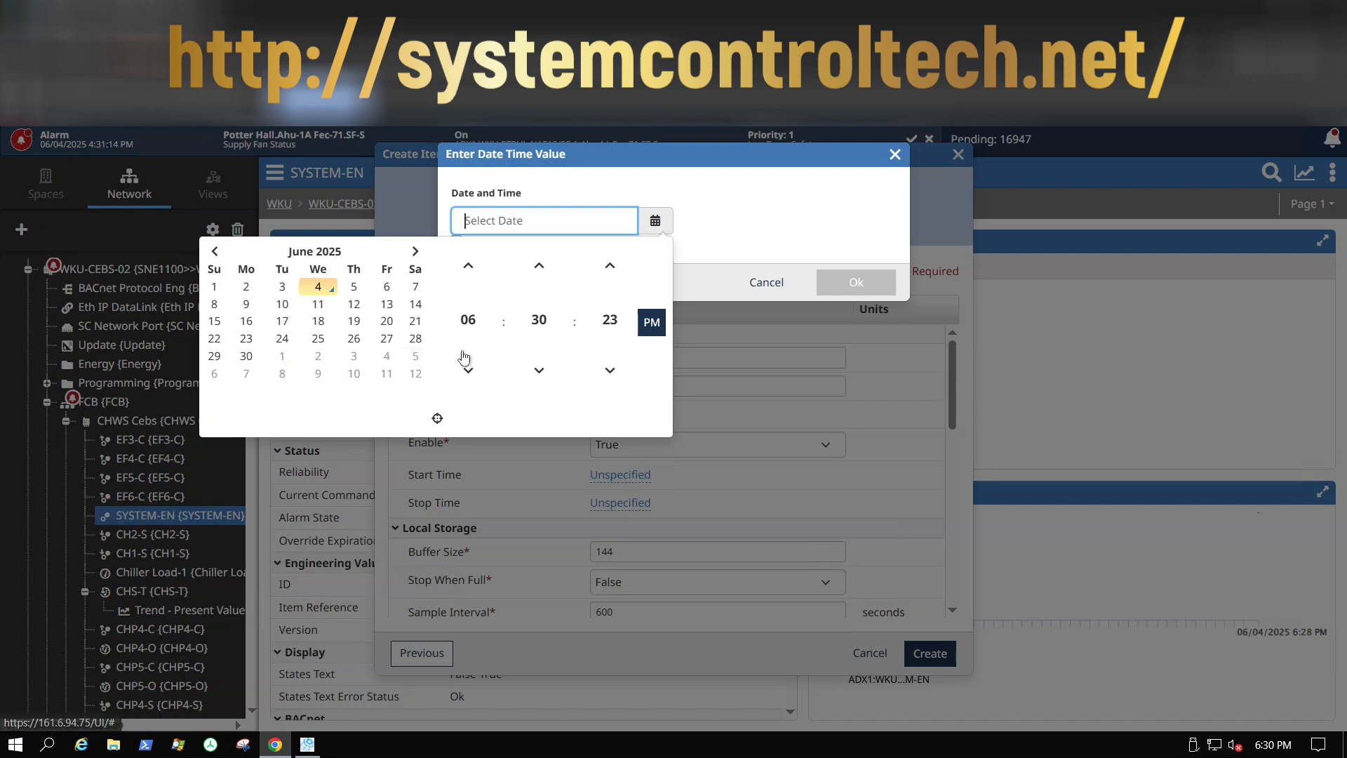
left_click(729, 214)
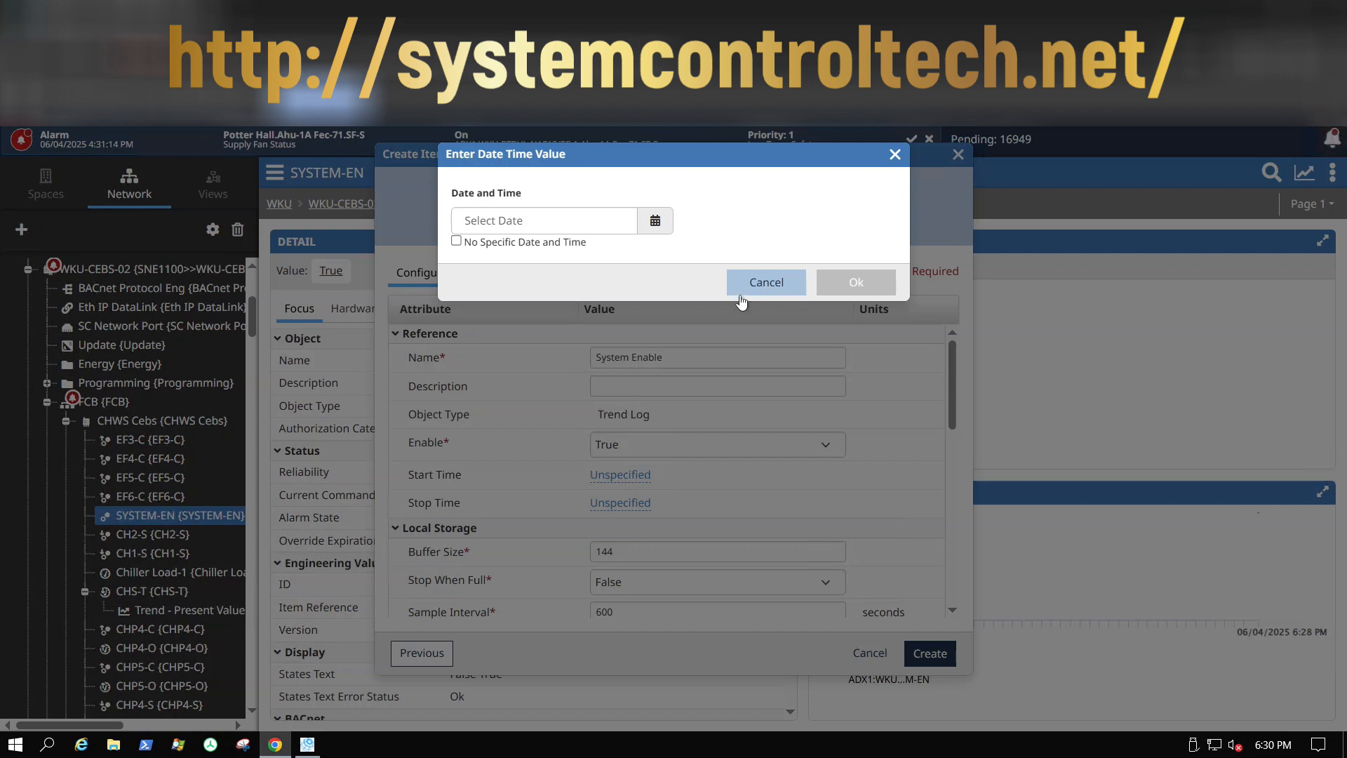
left_click(763, 291)
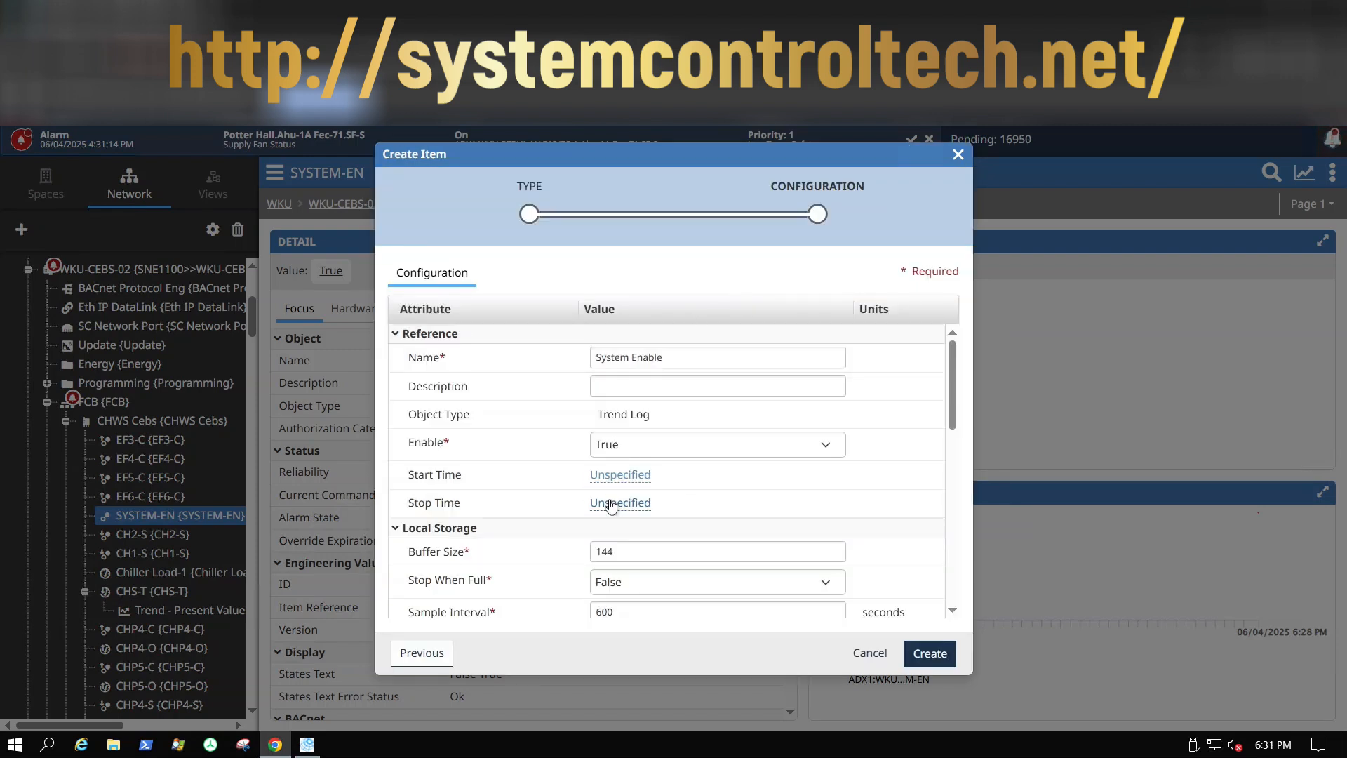
Step: Set the trend's local storage to a sample interval of 0 seconds and a client COV increment of 1
scroll(547, 540, "down", 3)
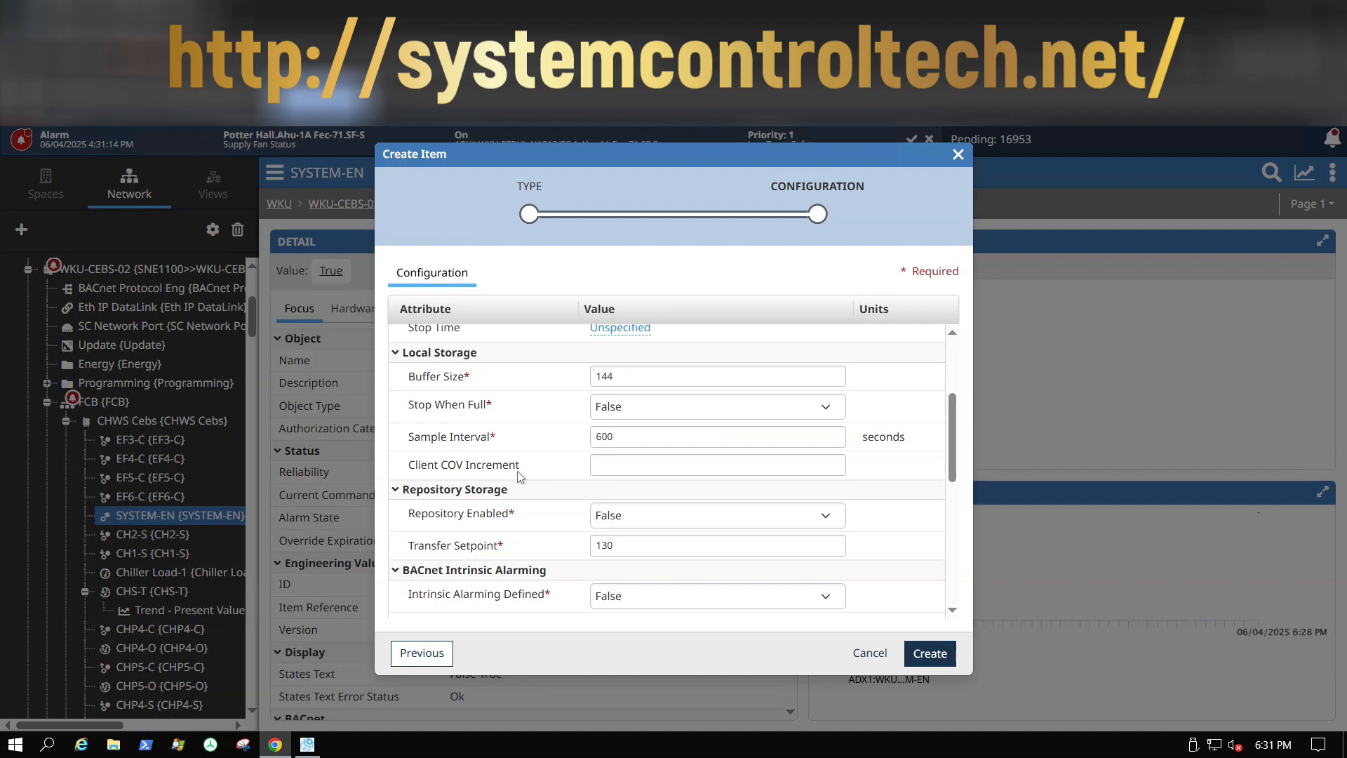
left_click(634, 431)
double_click(621, 435)
type("0")
left_click(551, 441)
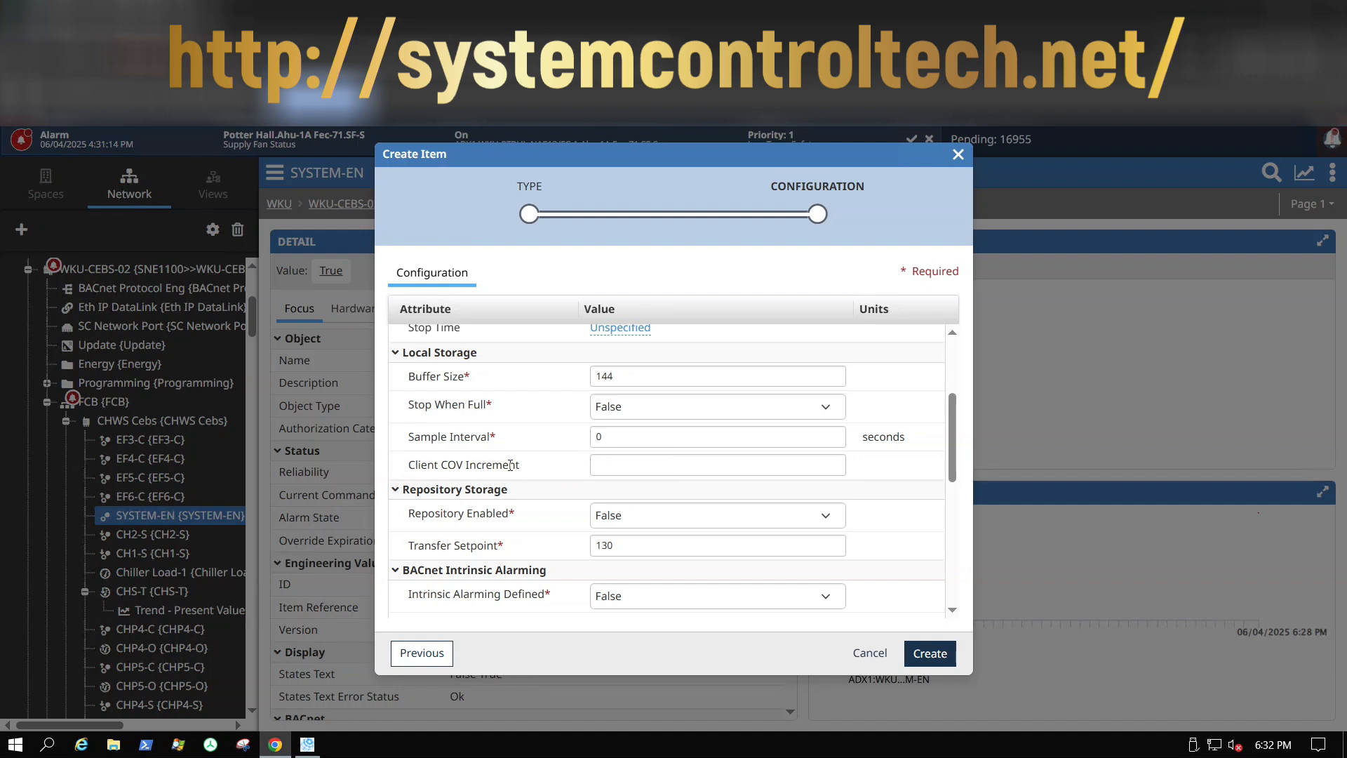
left_click(601, 467)
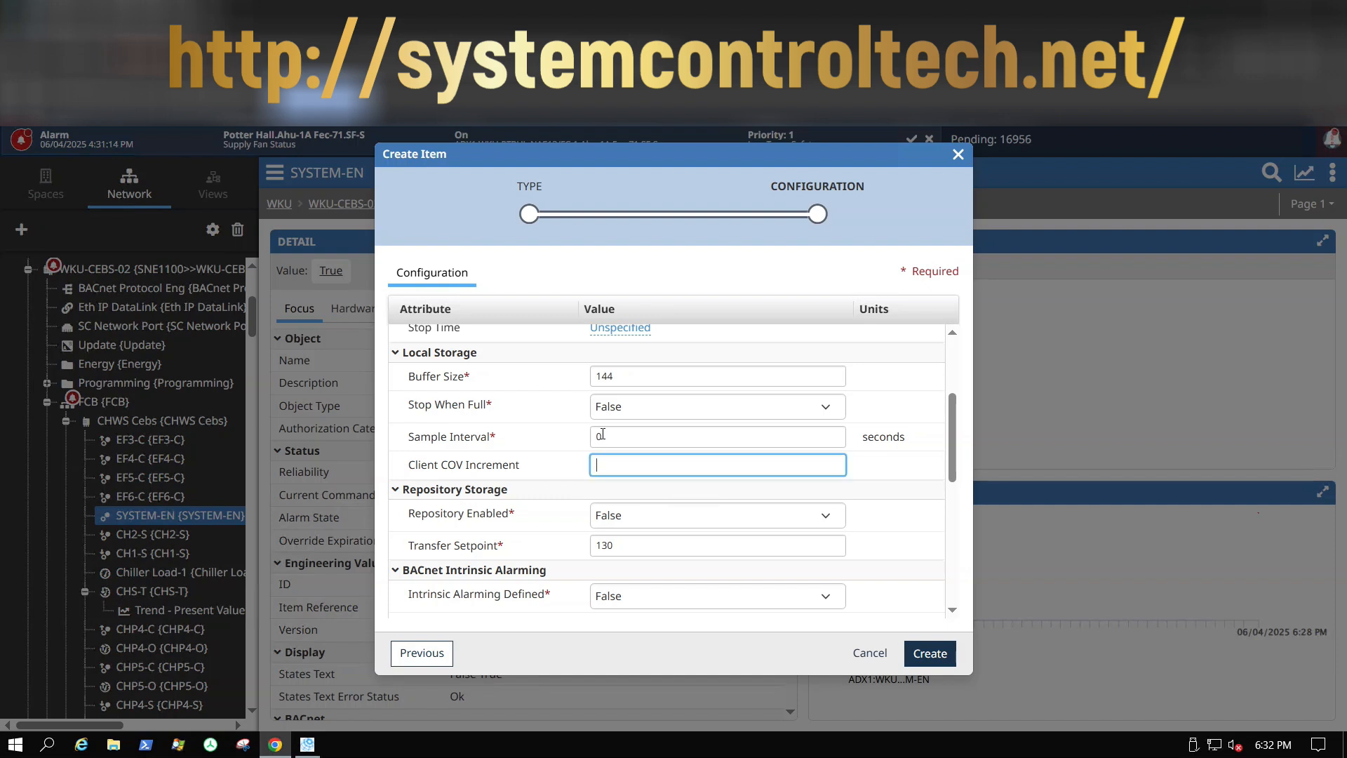
type("1")
left_click(547, 469)
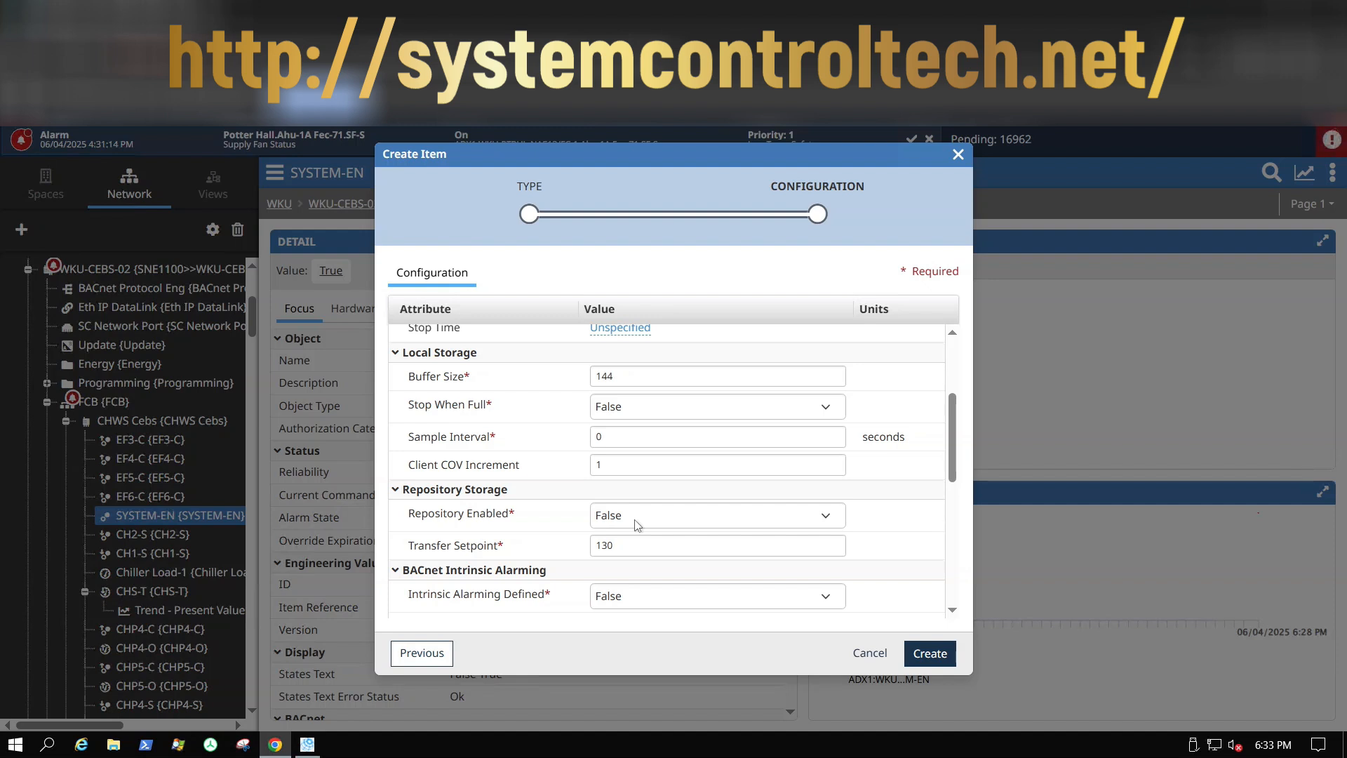
Step: Set Repository Enabled to True, review the remaining alarming and BACnet settings, and create the trend extension
left_click(635, 520)
left_click(618, 540)
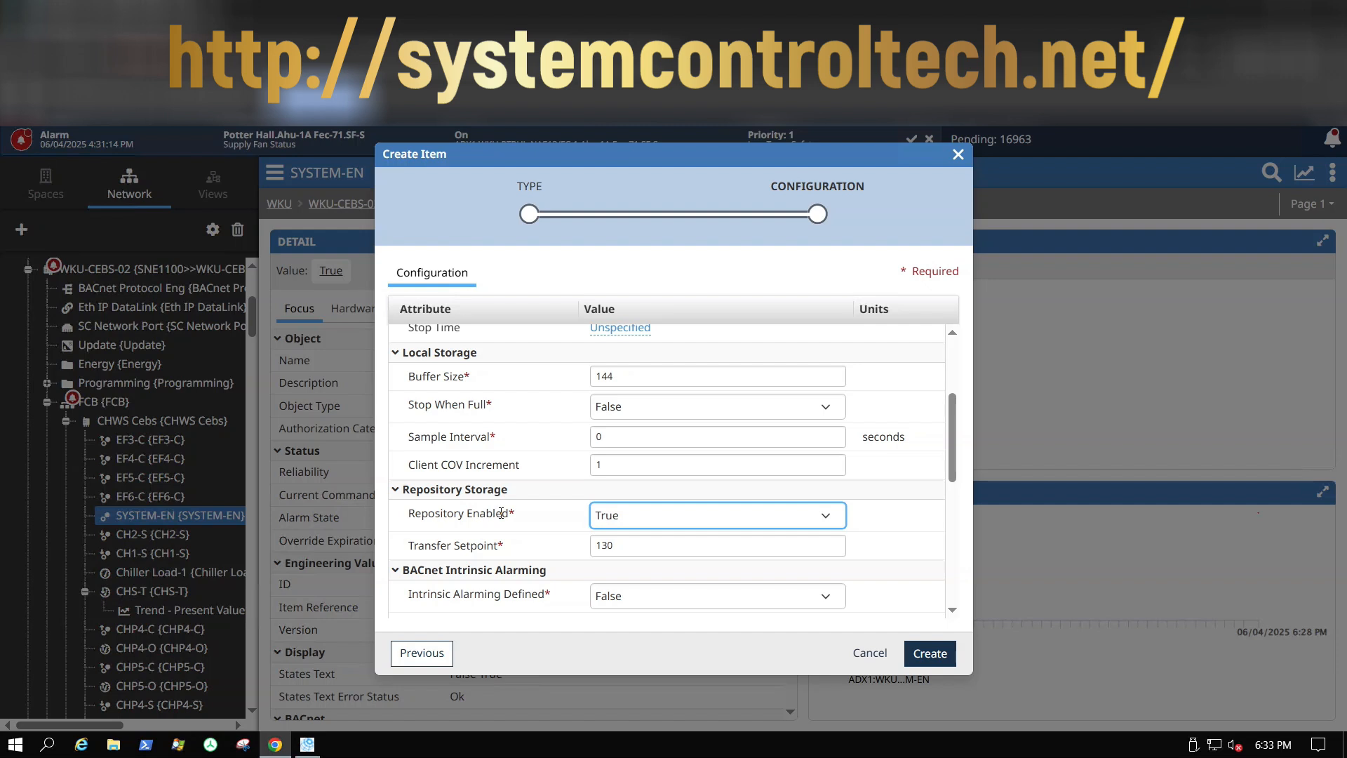
scroll(511, 505, "down", 1)
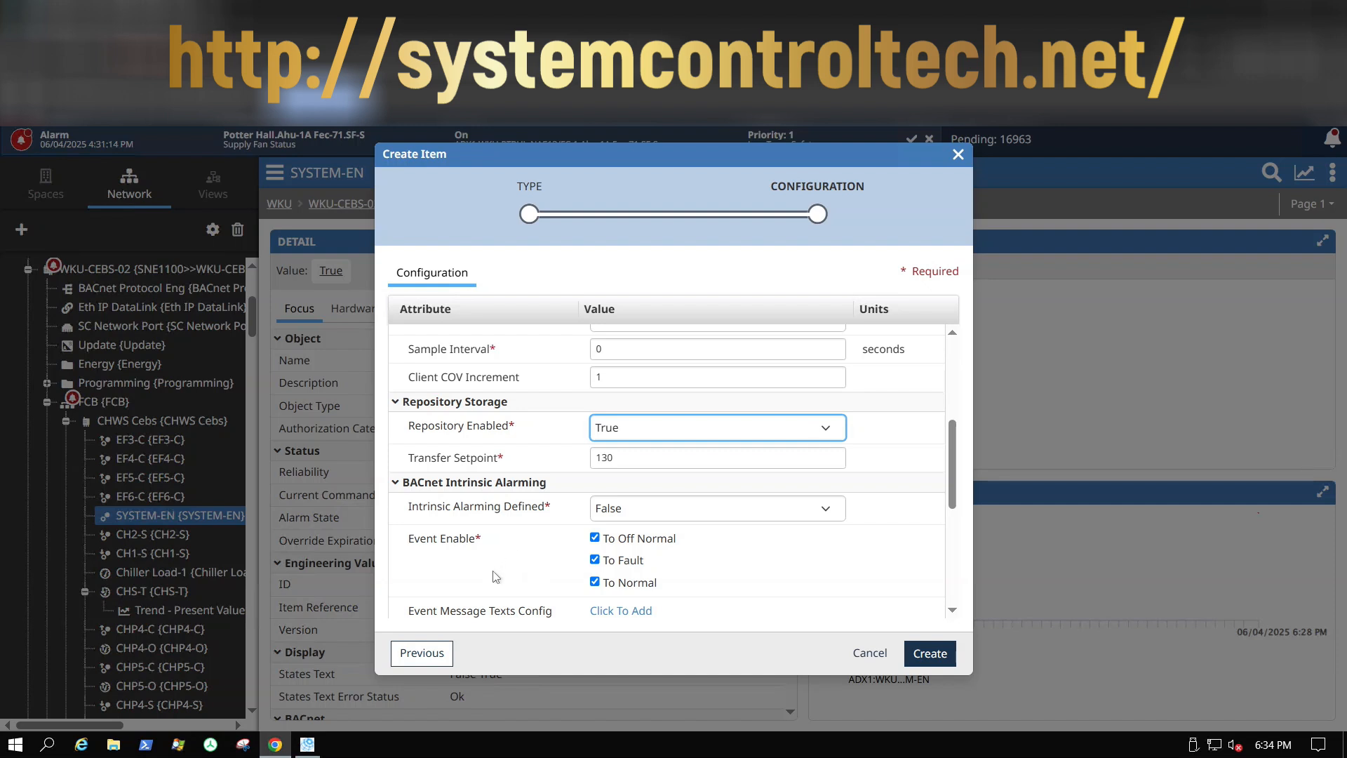
scroll(491, 561, "down", 3)
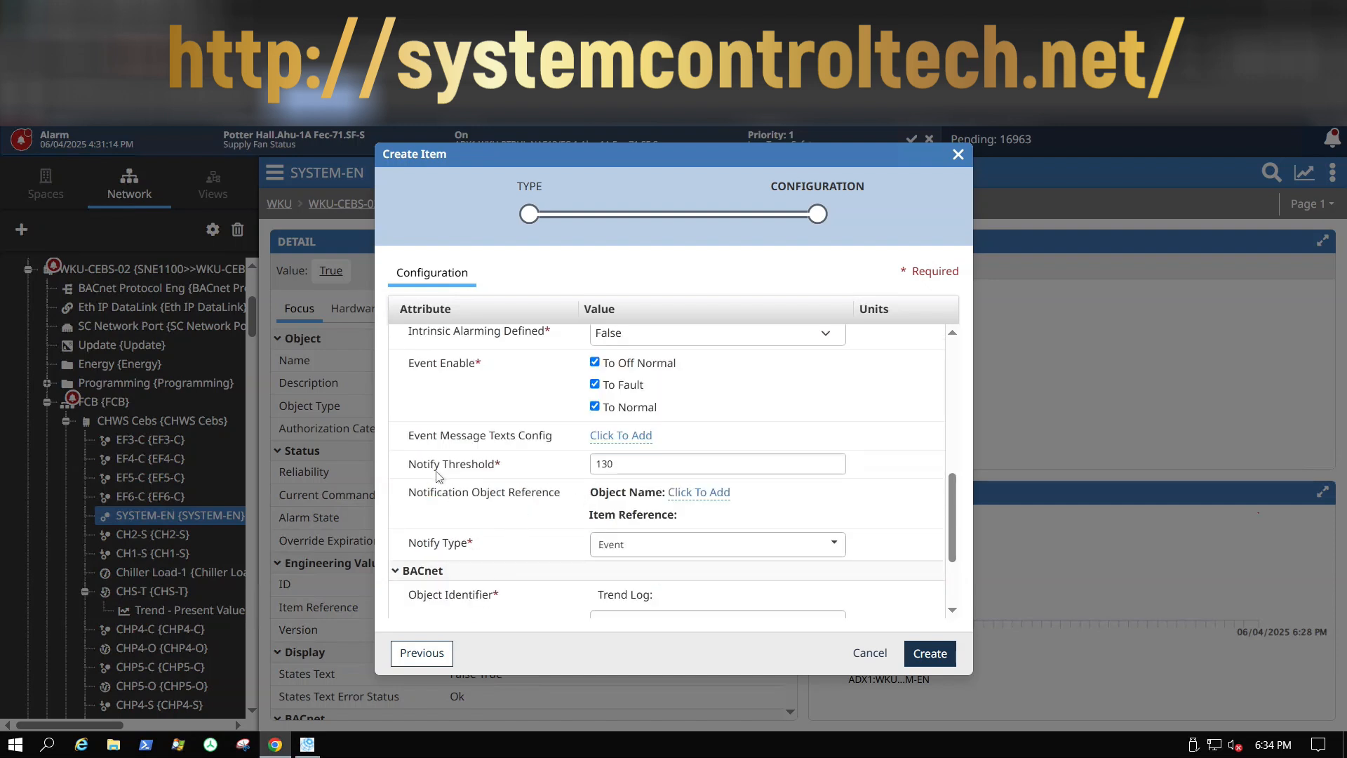
scroll(538, 541, "down", 1)
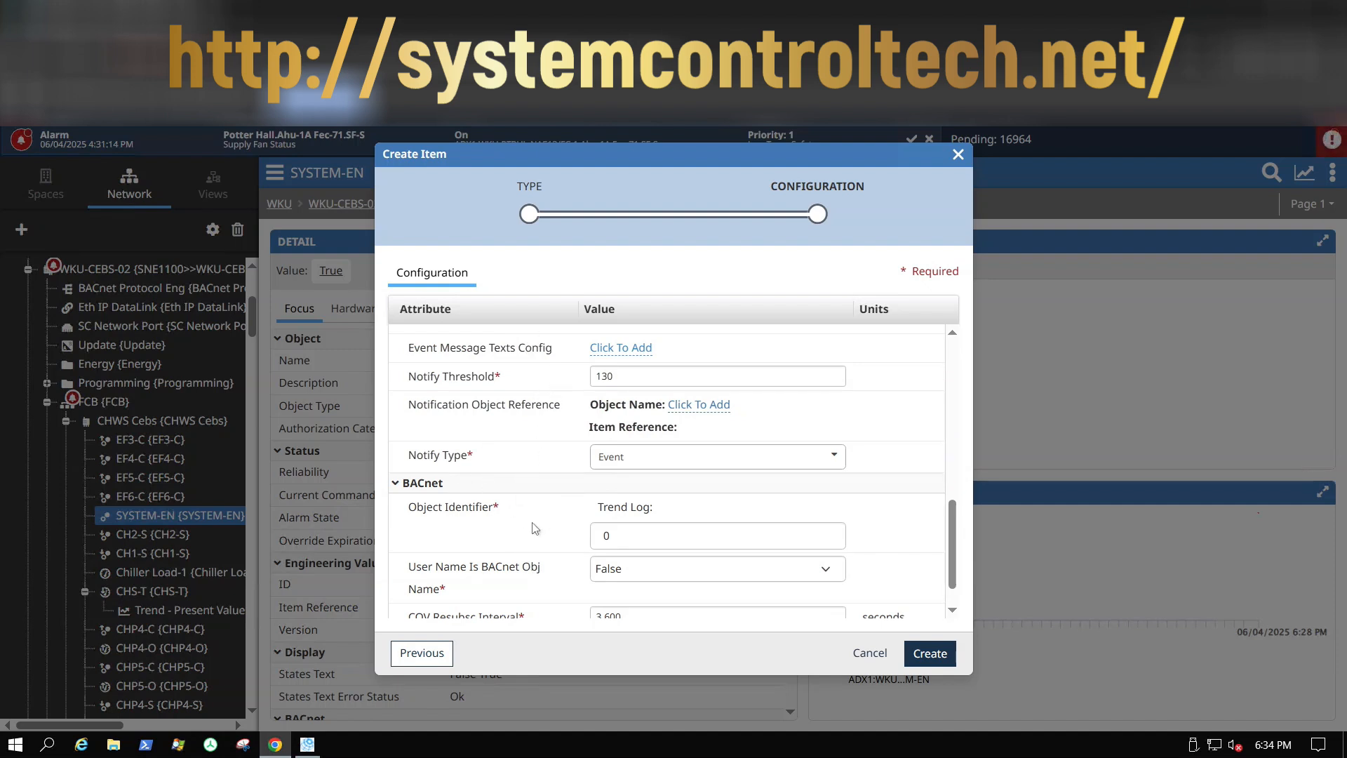
scroll(537, 526, "down", 1)
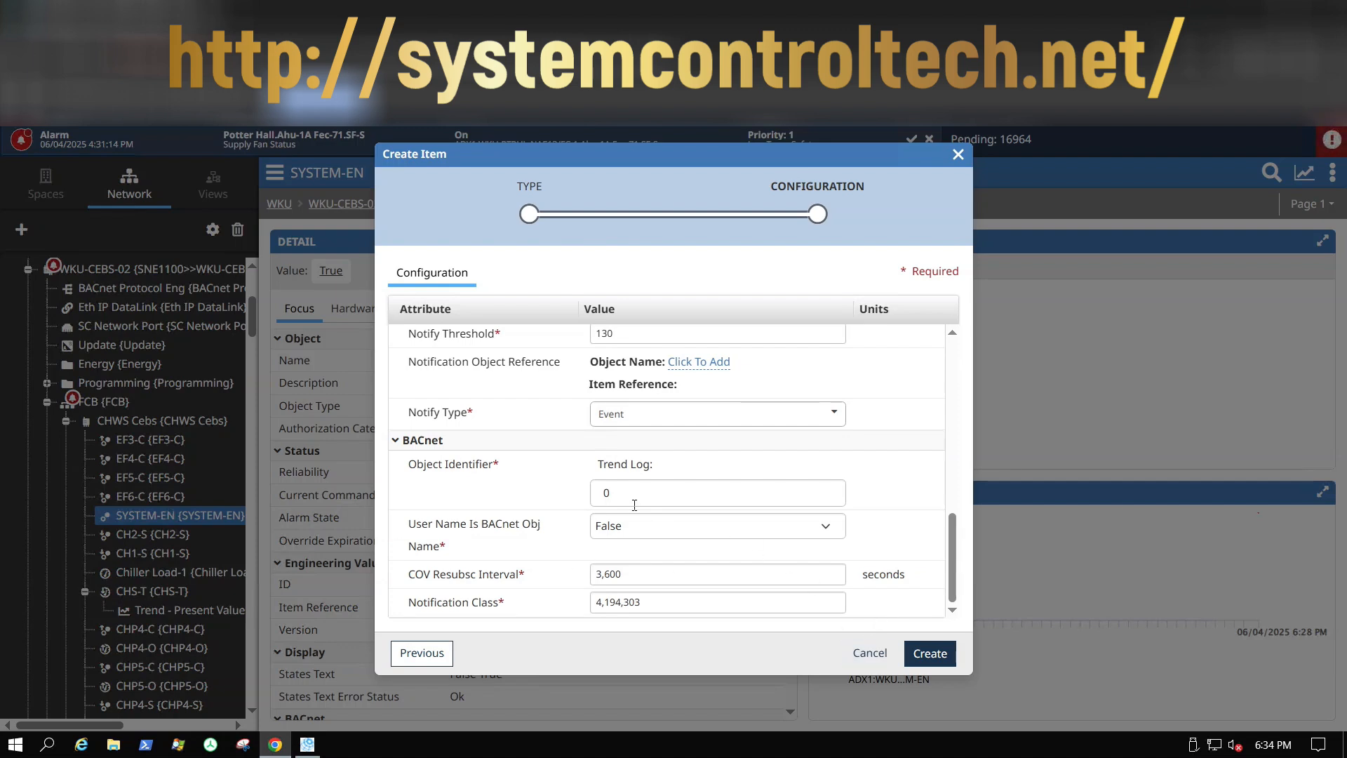
left_click(917, 650)
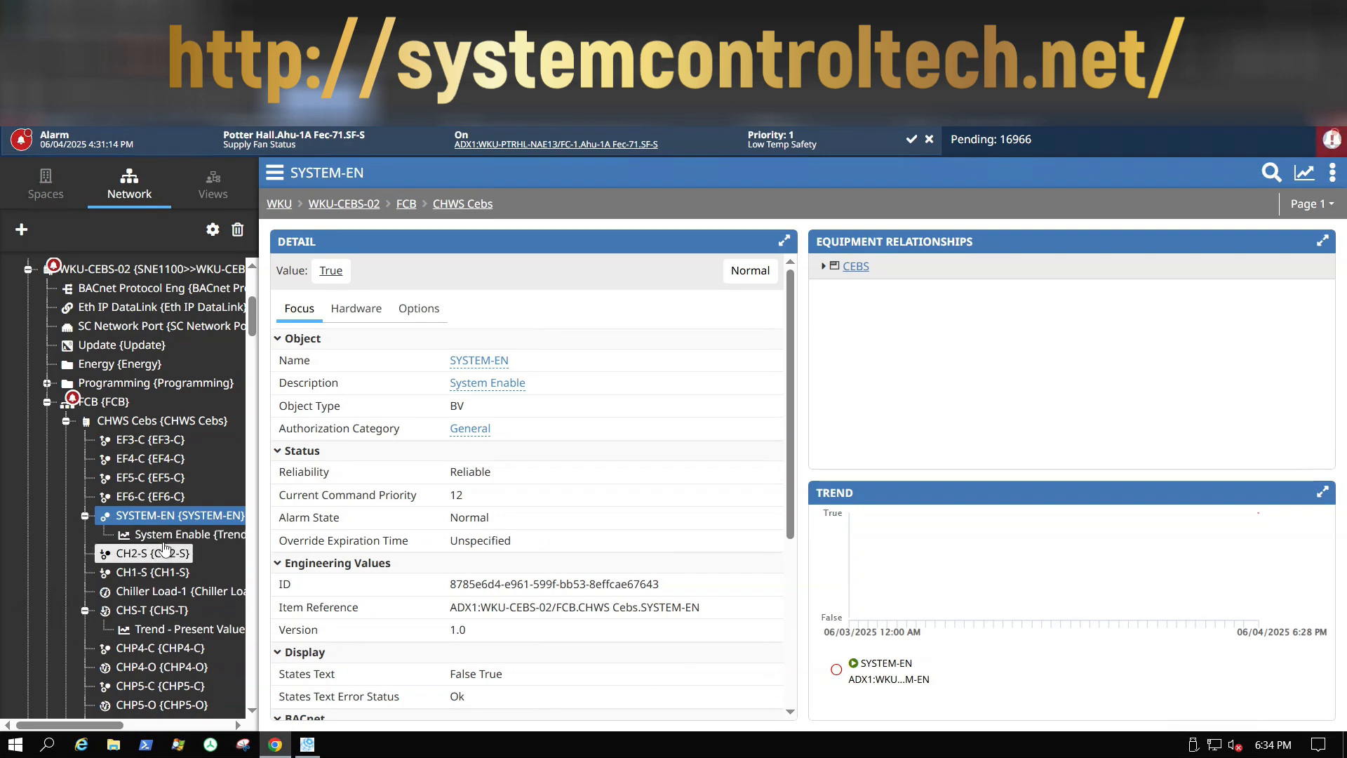
Step: Open the new System Enable trend extension under SYSTEM-EN and review its Detail page settings
left_click(168, 537)
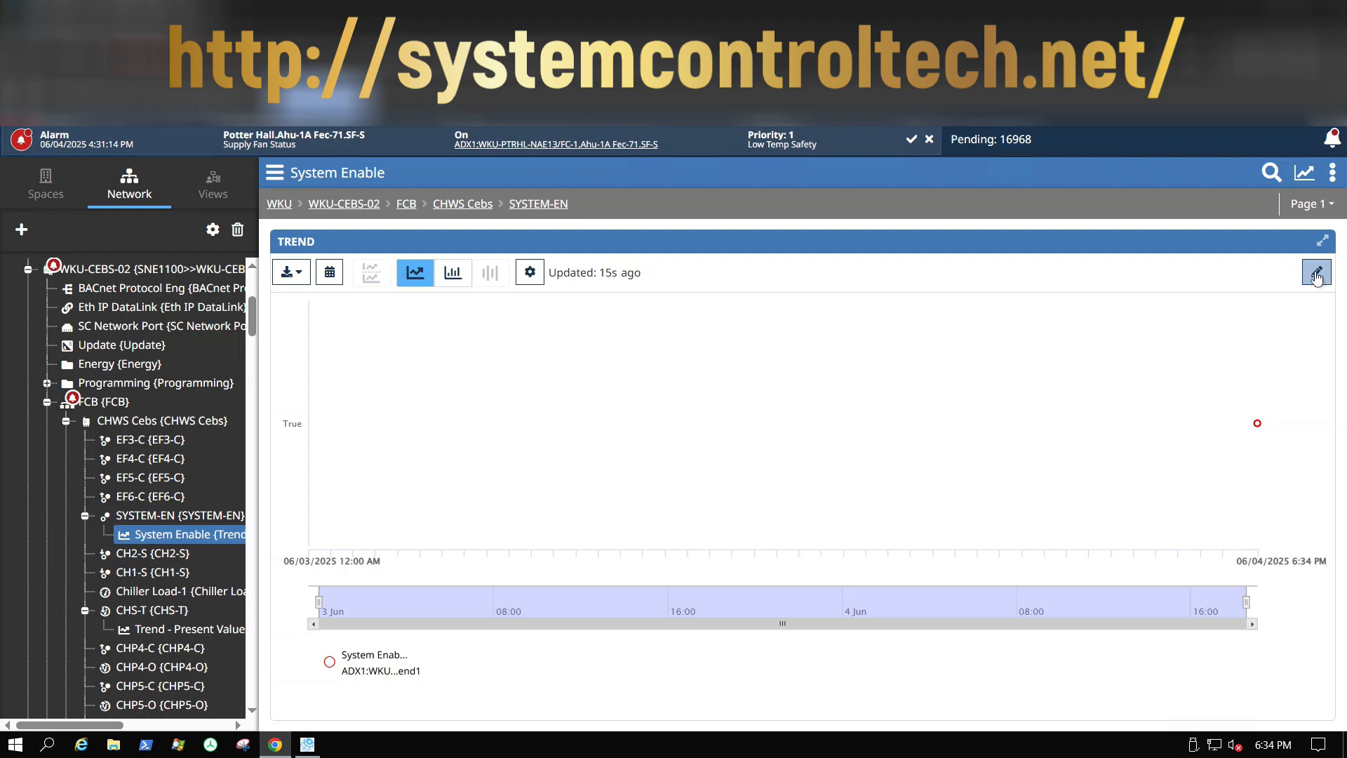
left_click(1317, 205)
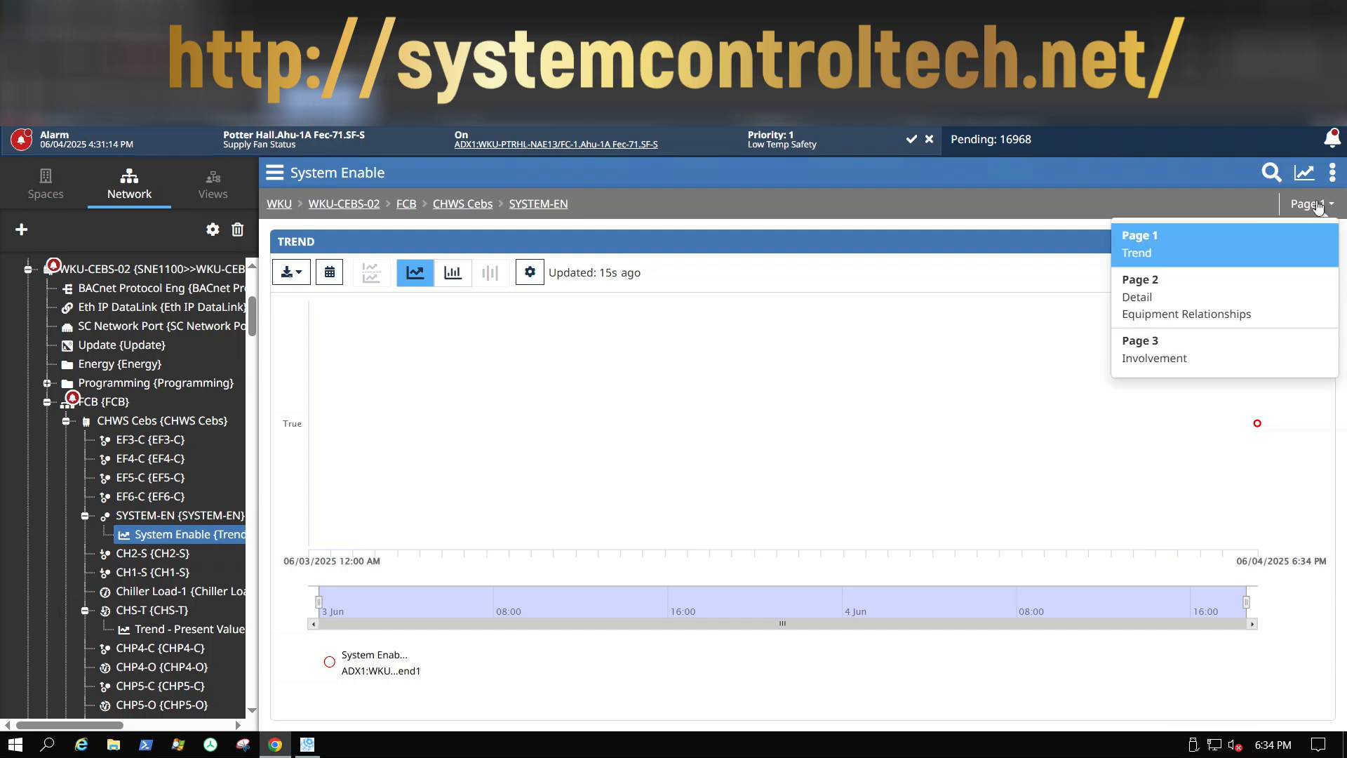
left_click(1227, 304)
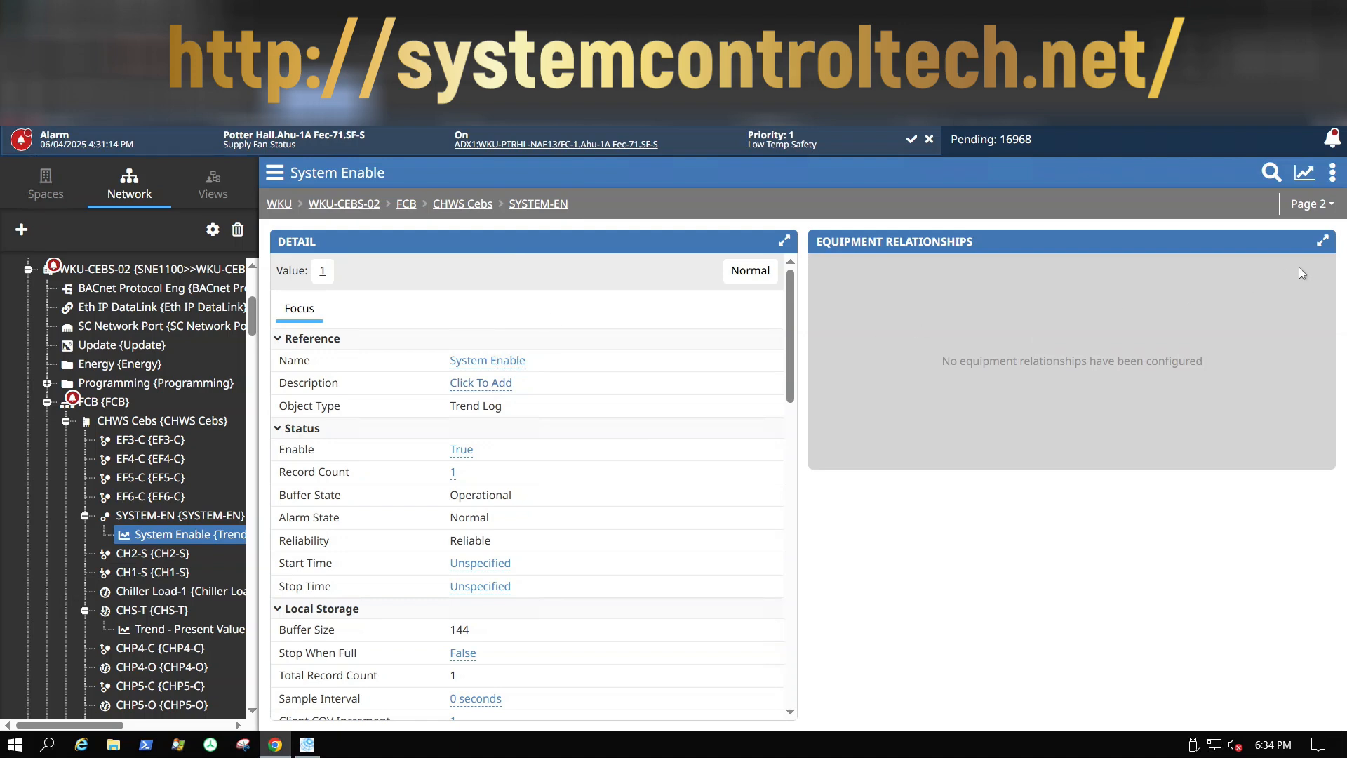
scroll(569, 565, "down", 4)
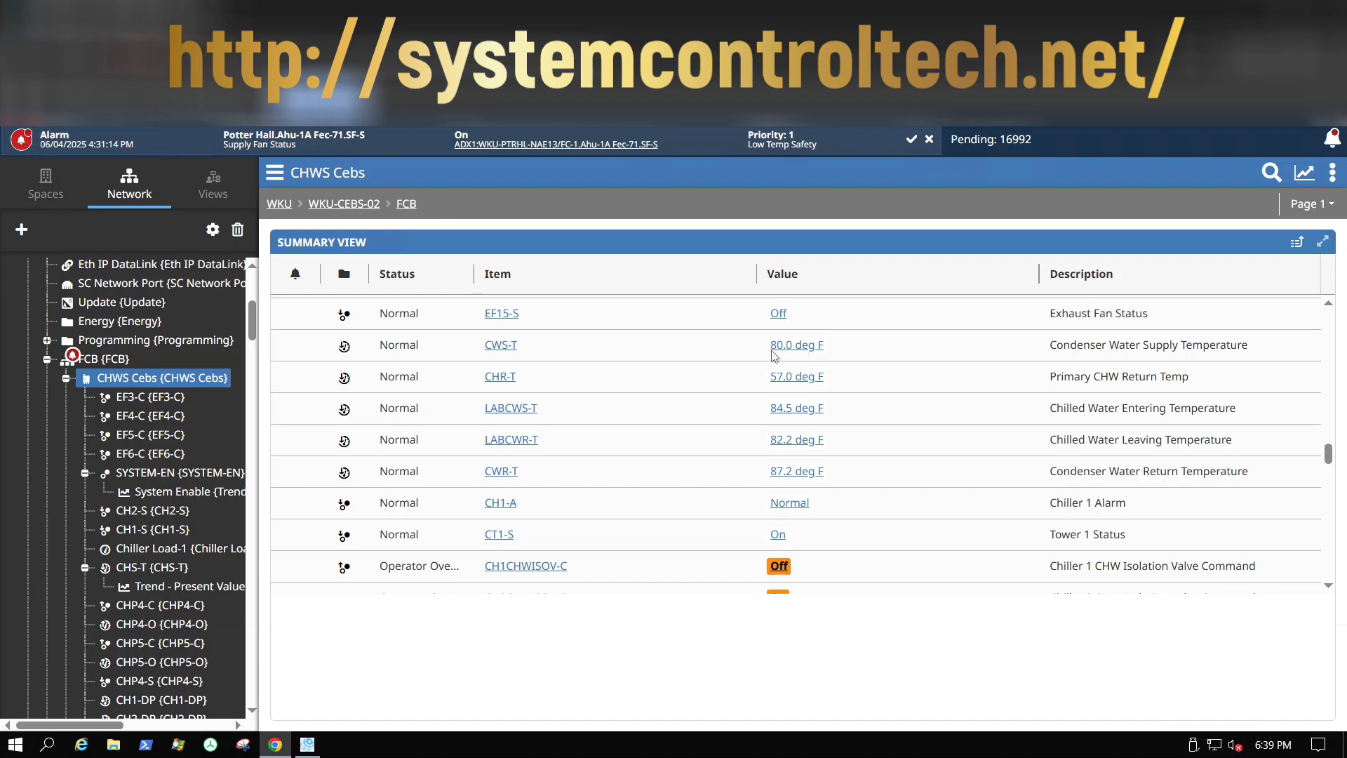
Step: Open the CWS-T point and start adding an item to it with general type Extension and object type Trend
left_click(499, 346)
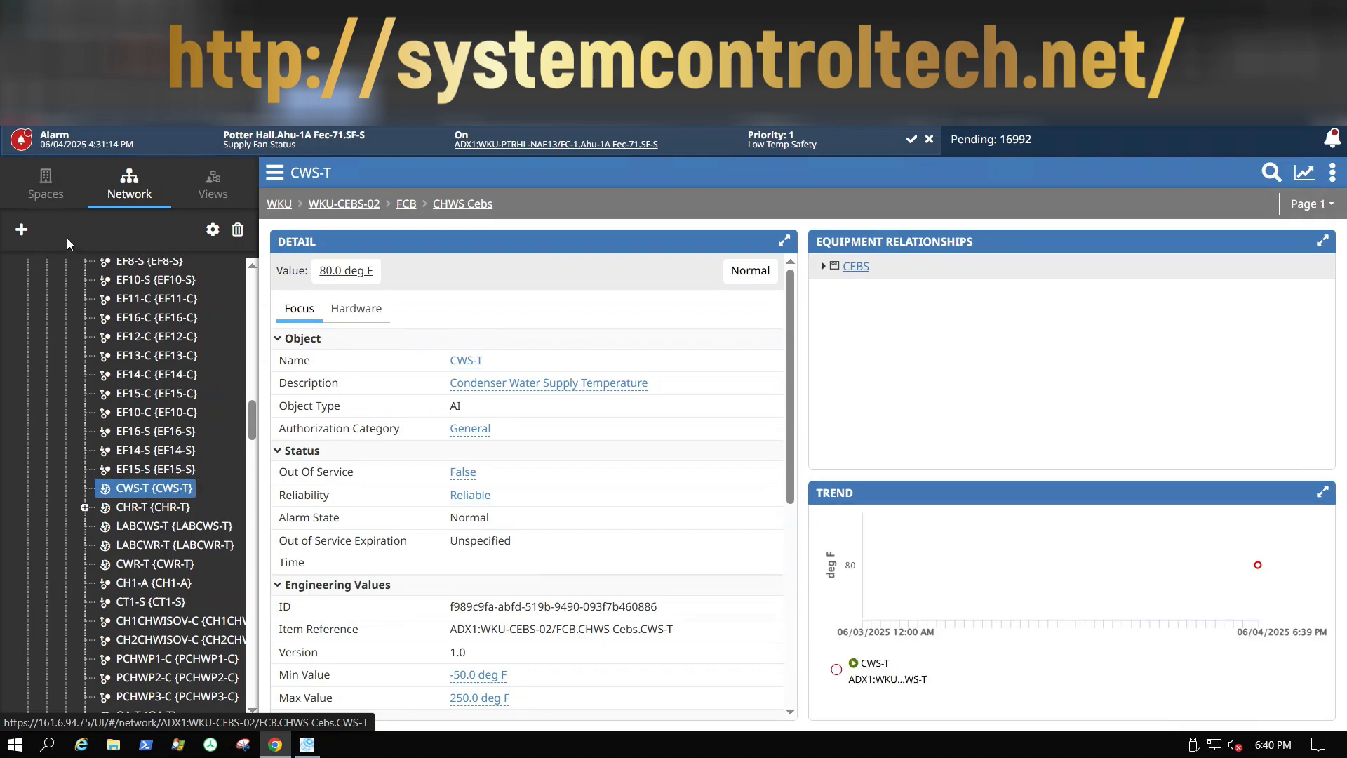
left_click(22, 234)
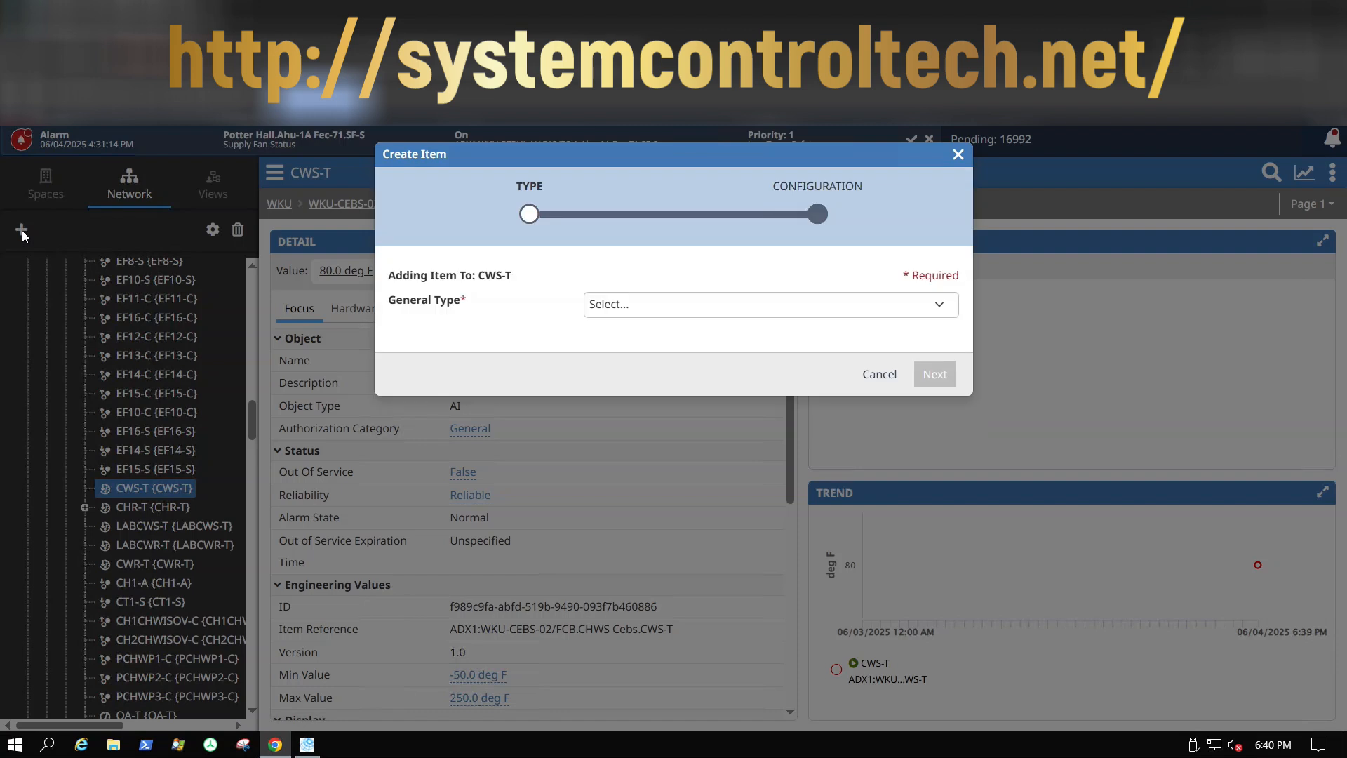
left_click(670, 307)
left_click(629, 354)
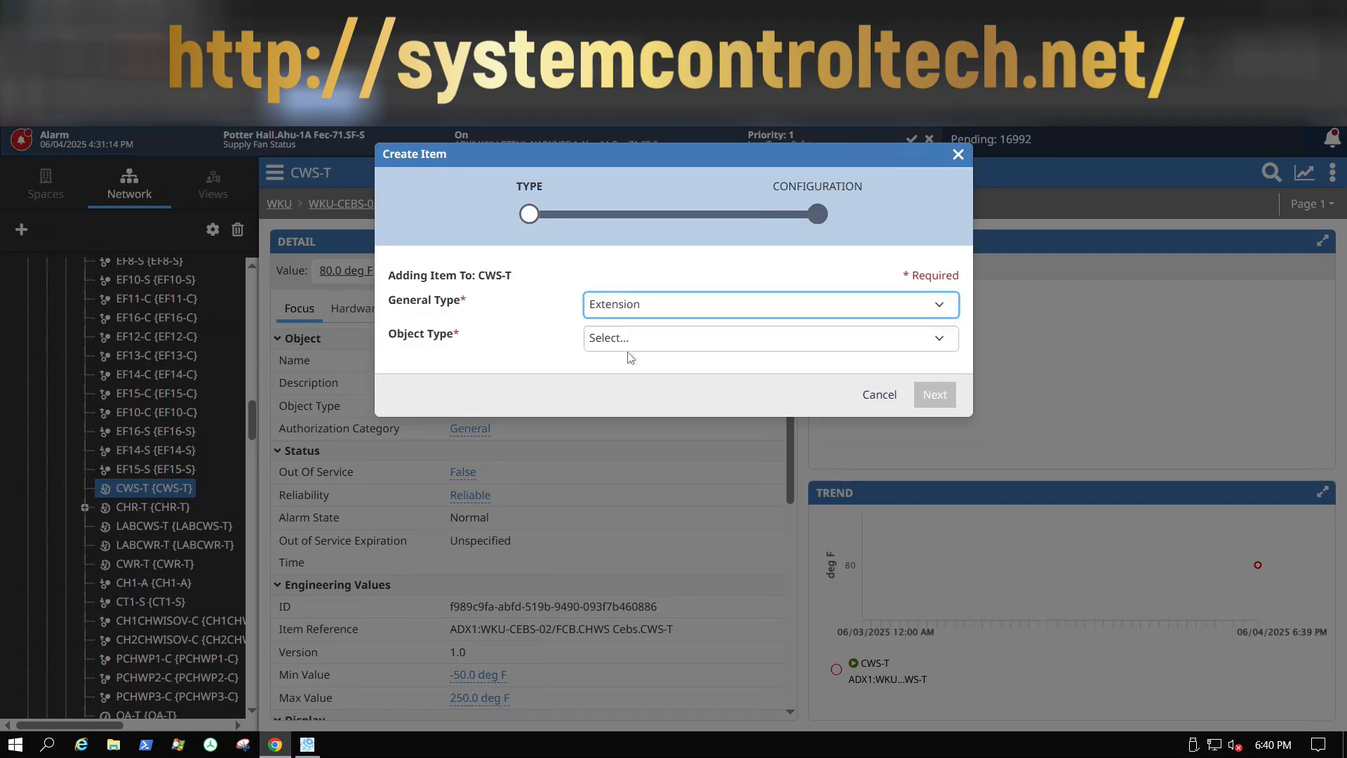
left_click(631, 340)
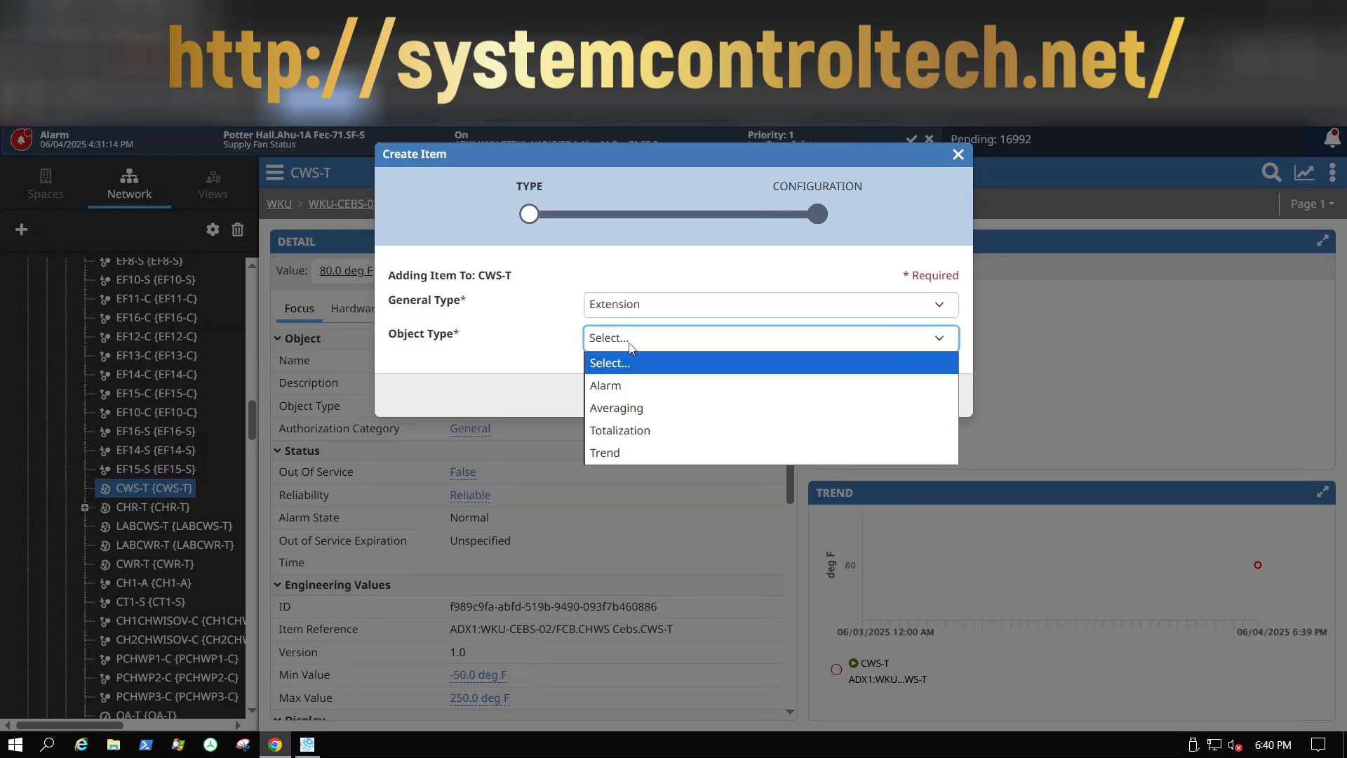
left_click(621, 453)
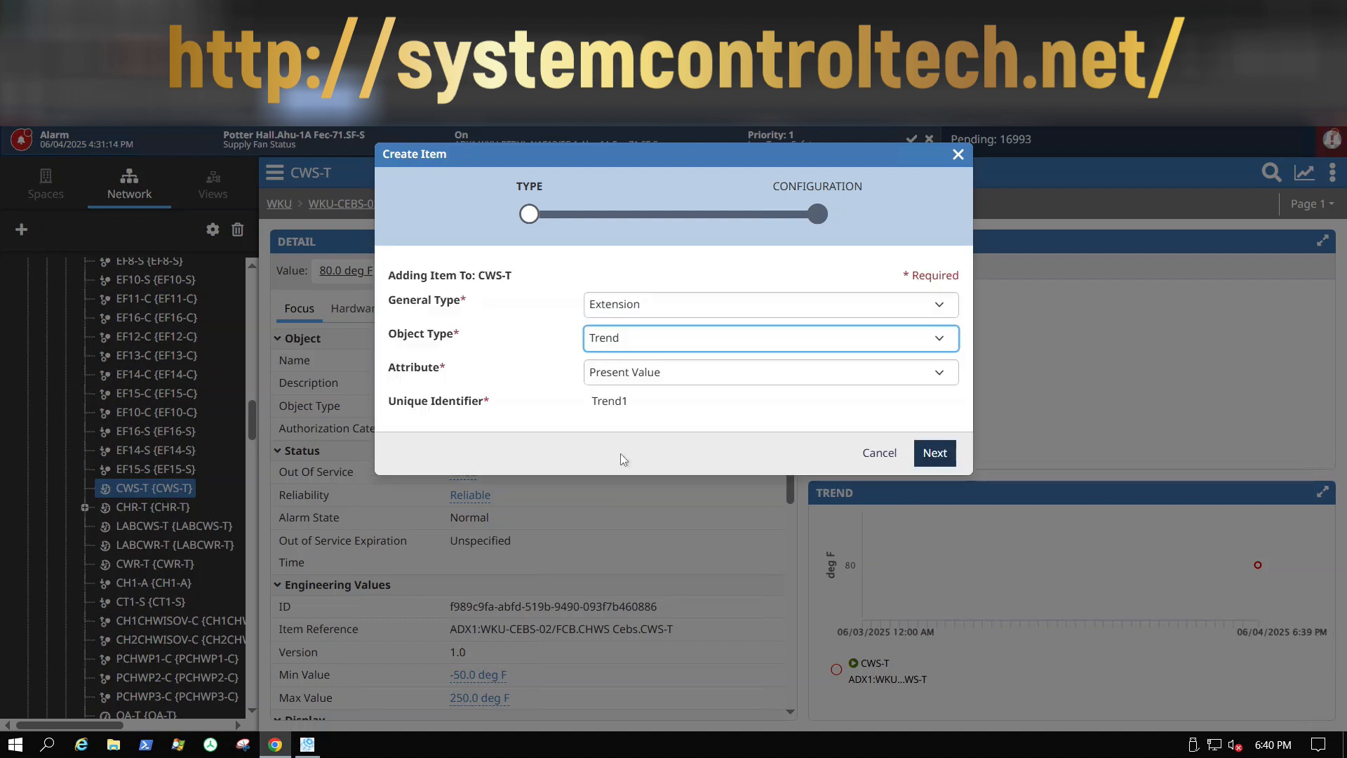
Step: Review the attribute choices for the CWS-T trend, keep Present Value and proceed to the configuration
left_click(723, 377)
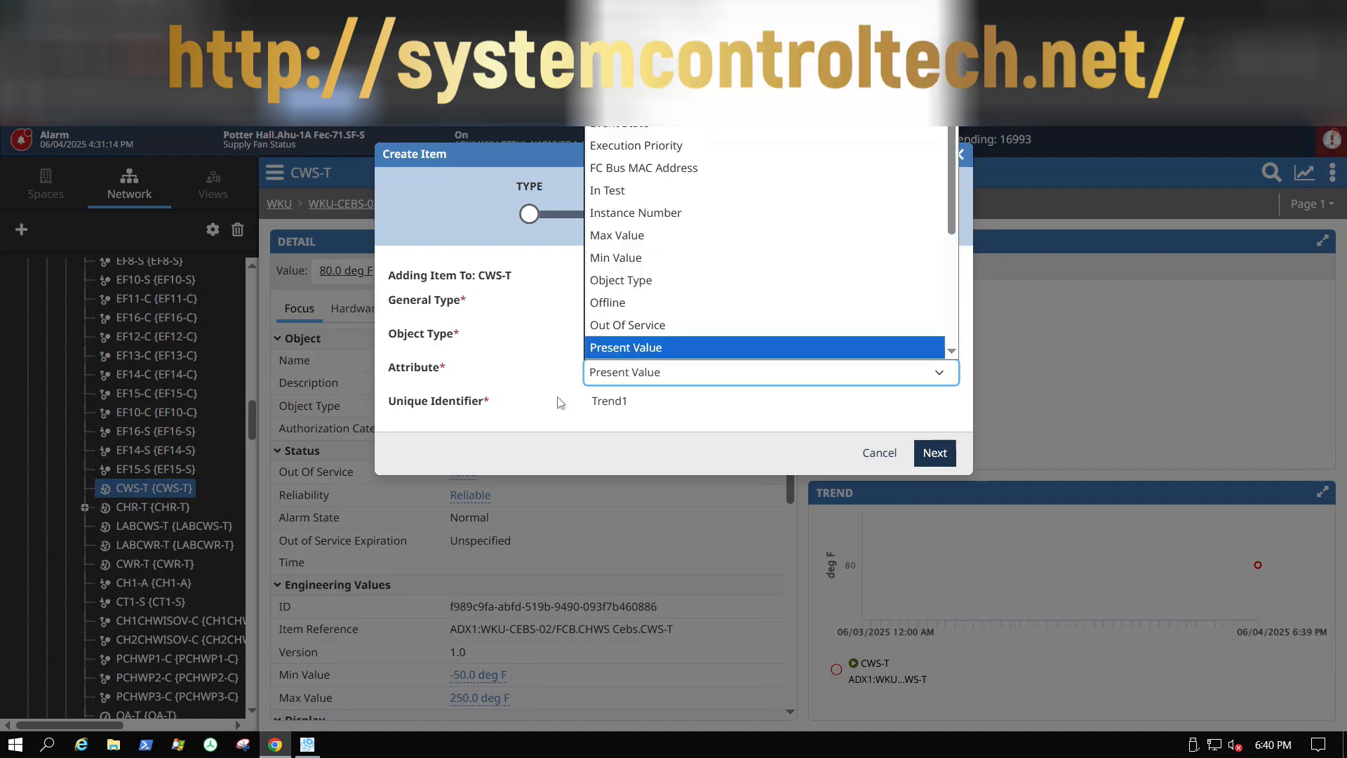
left_click(548, 380)
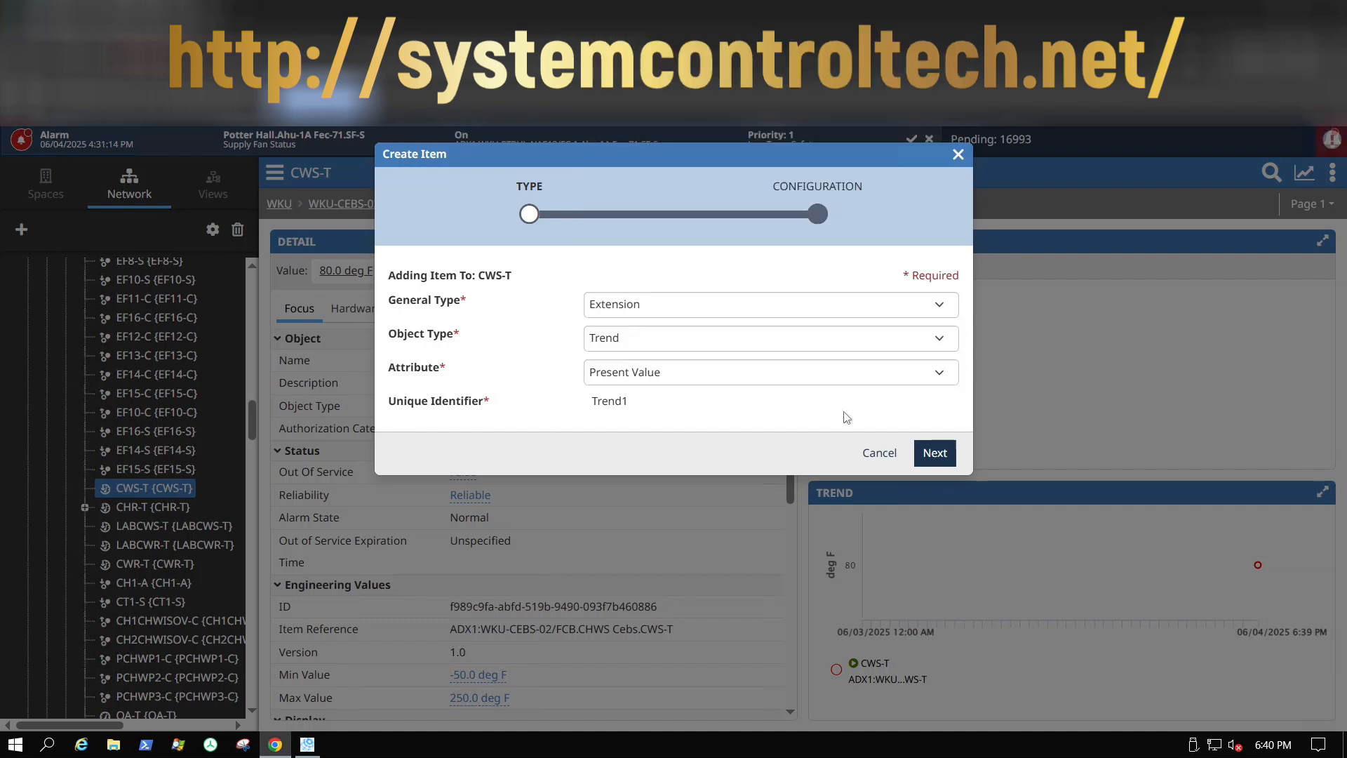
left_click(933, 450)
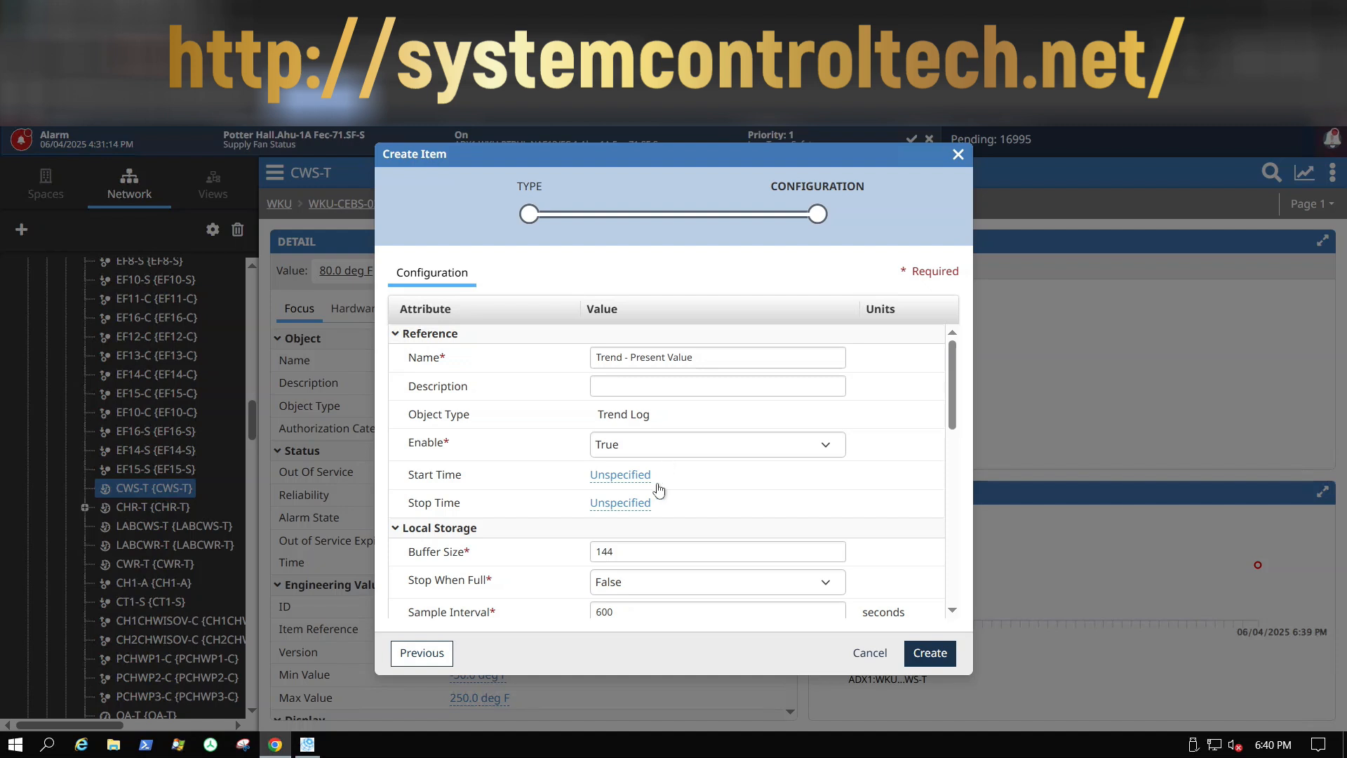
Step: Set the CWS-T trend's sample interval to 1,800 seconds, leaving the client COV increment blank
scroll(667, 530, "down", 3)
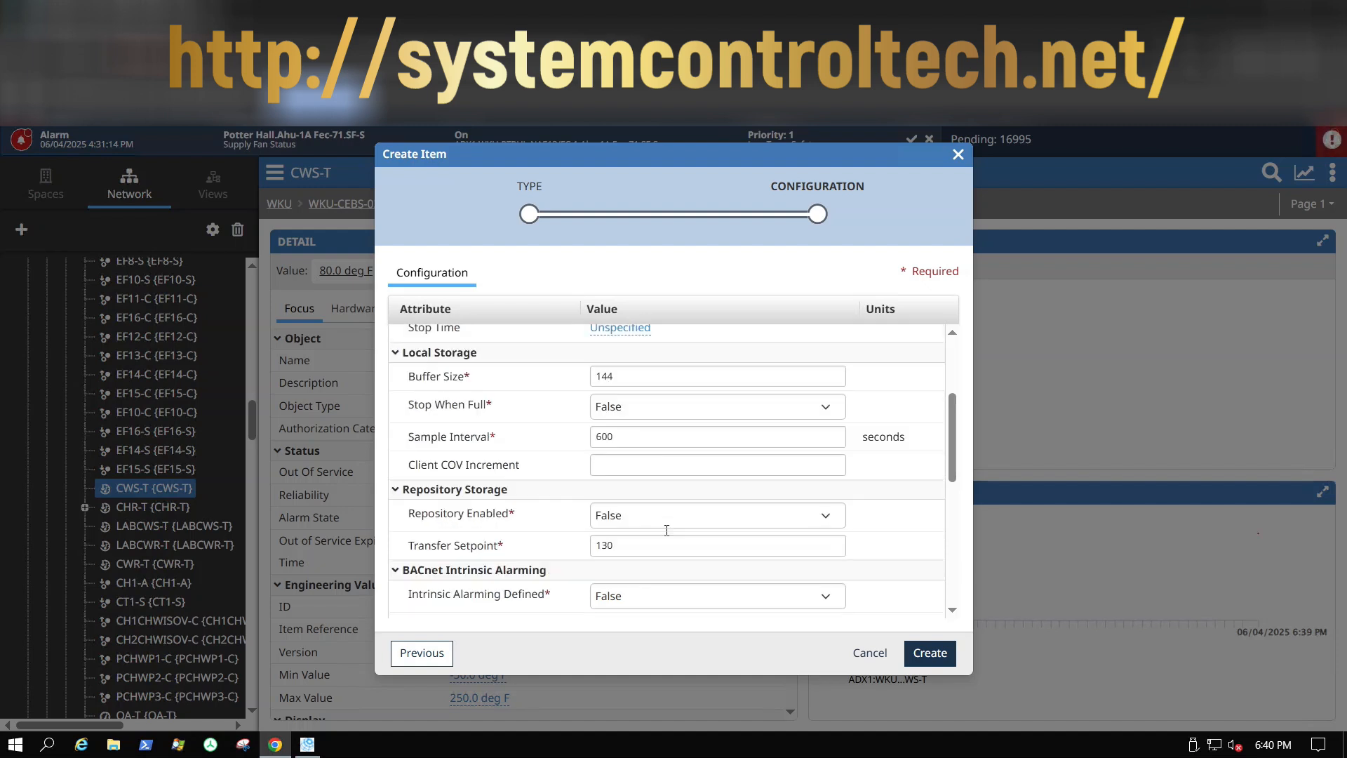
left_click(638, 440)
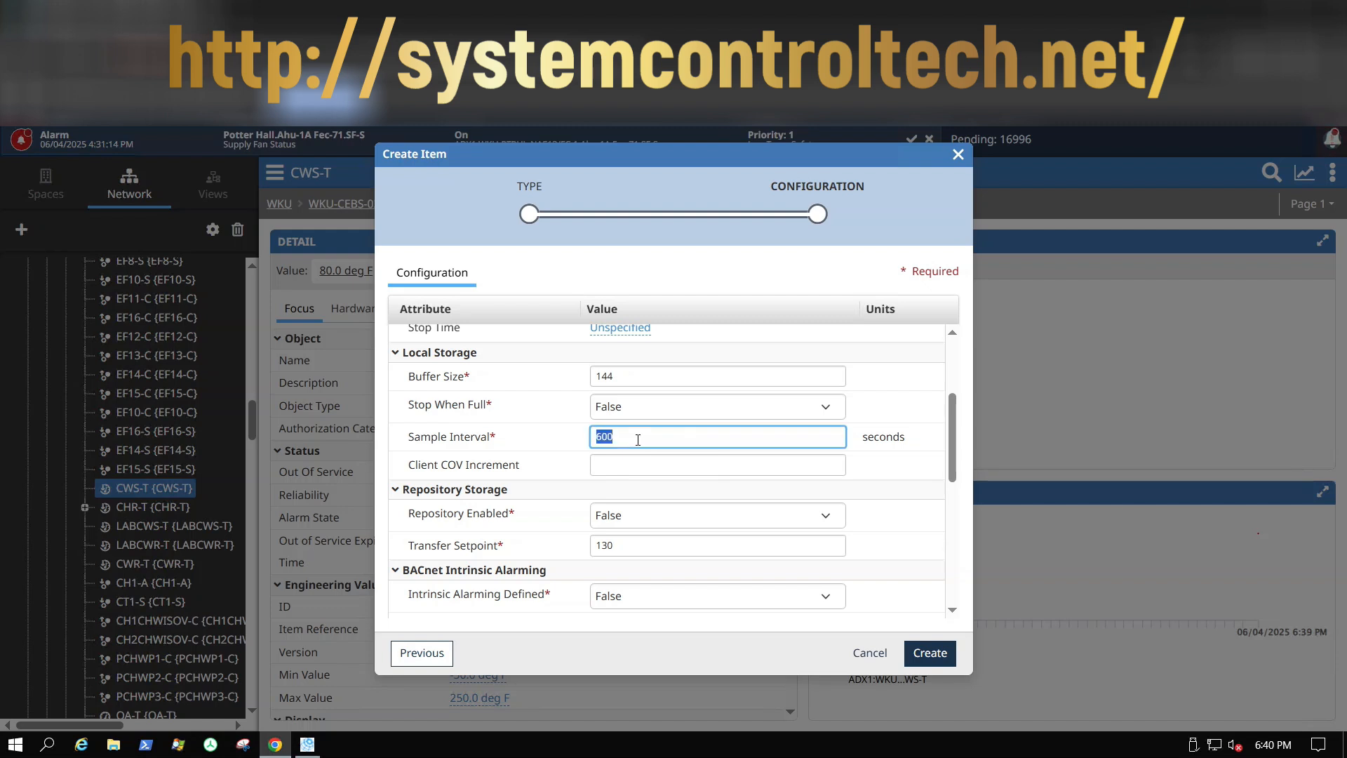
type("1,800")
left_click(558, 469)
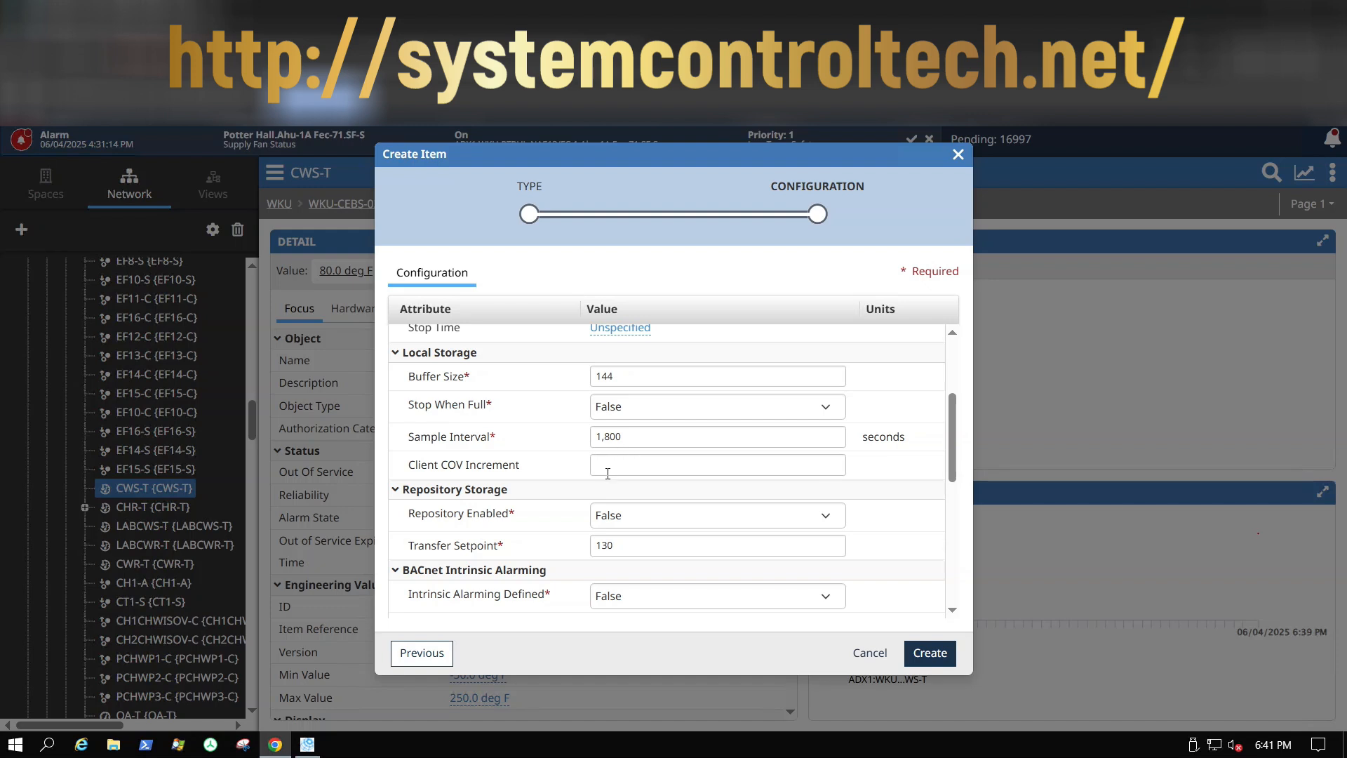
mouse_move(607, 473)
Step: Set Repository Enabled to True and create the CWS-T trend extension
left_click(647, 523)
left_click(695, 540)
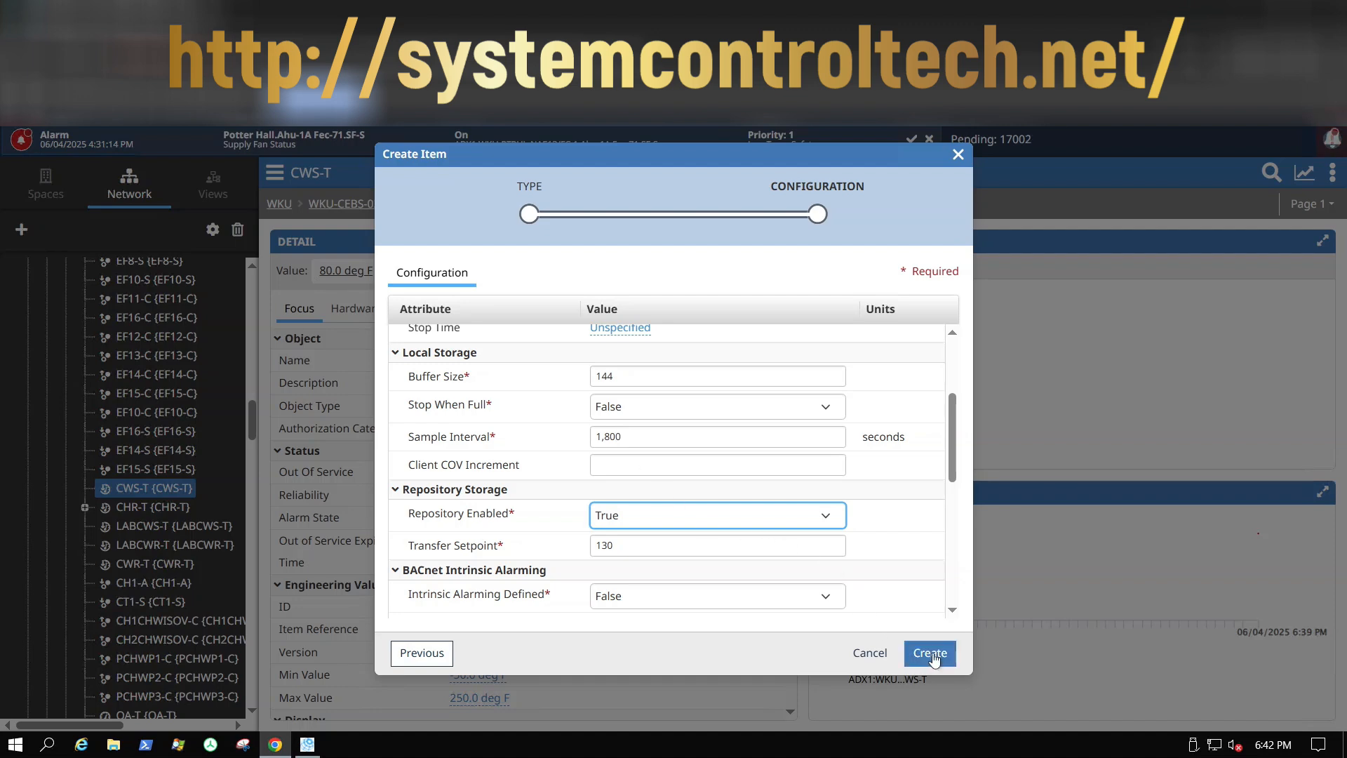
left_click(932, 654)
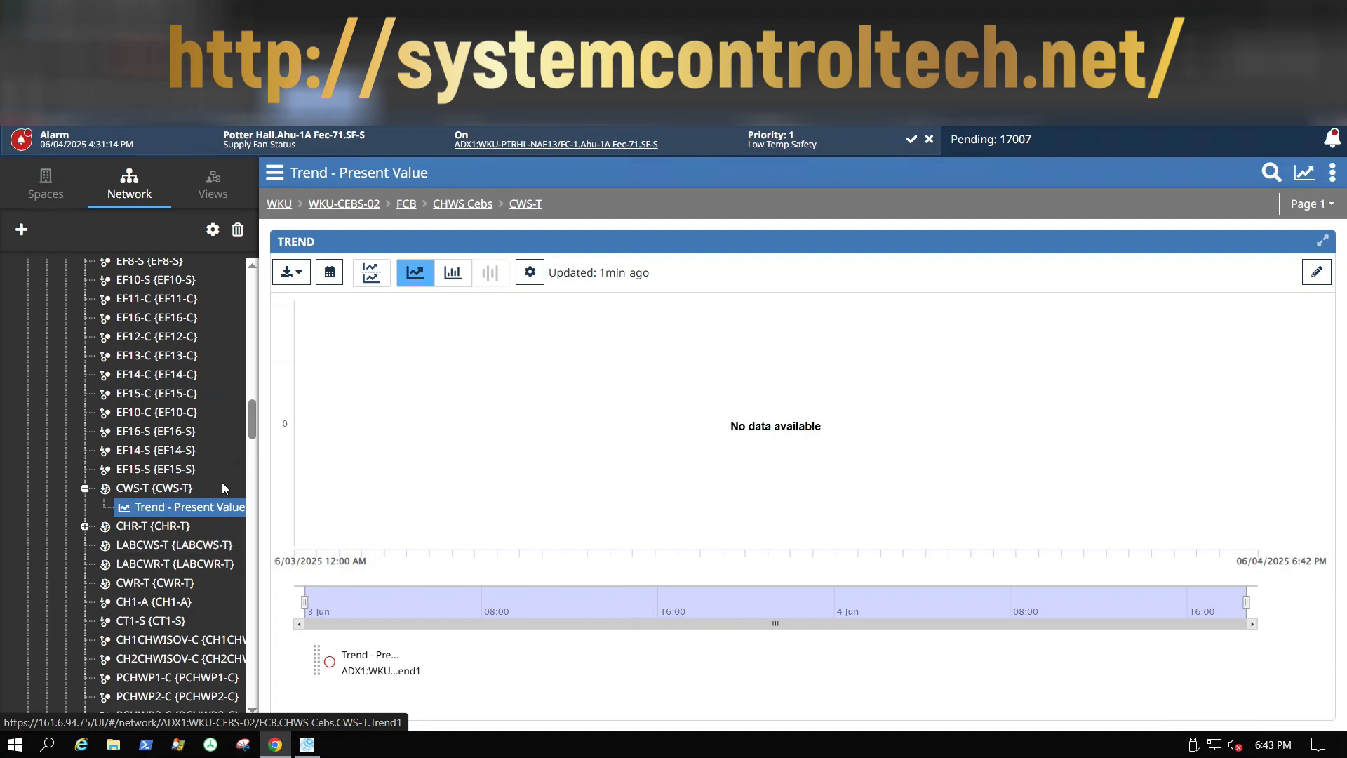
Step: Return to WKU-CEBS-02 in the network tree and collapse its FCB branch
scroll(210, 481, "up", 5)
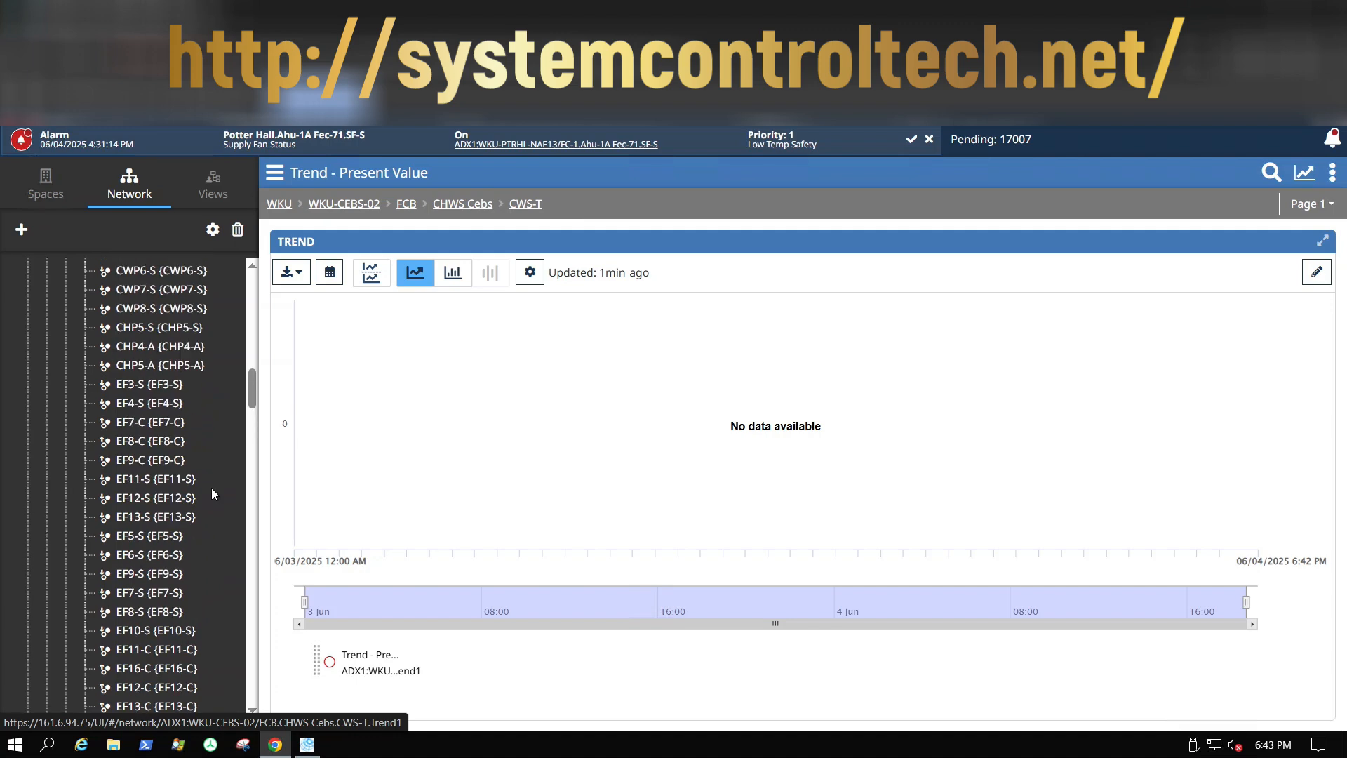
scroll(212, 494, "up", 15)
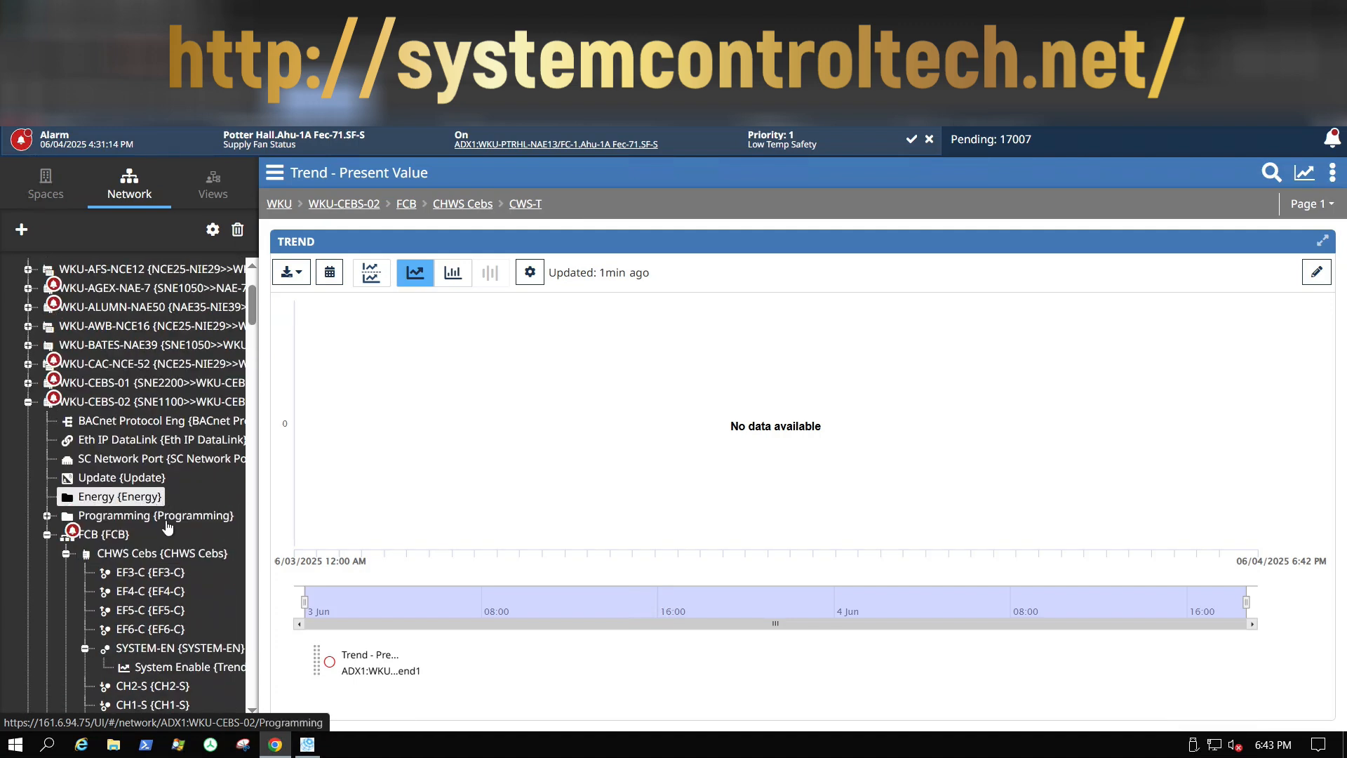
scroll(169, 526, "down", 1)
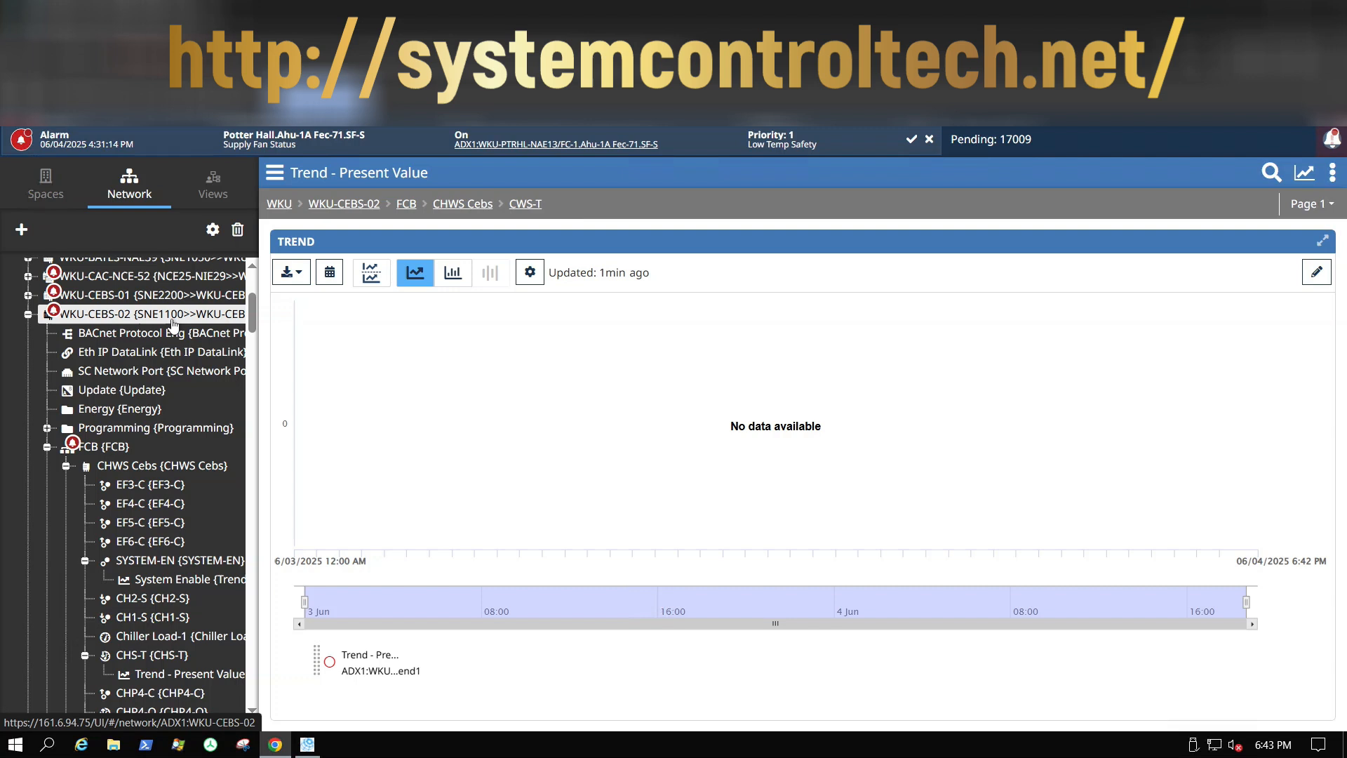
left_click(48, 449)
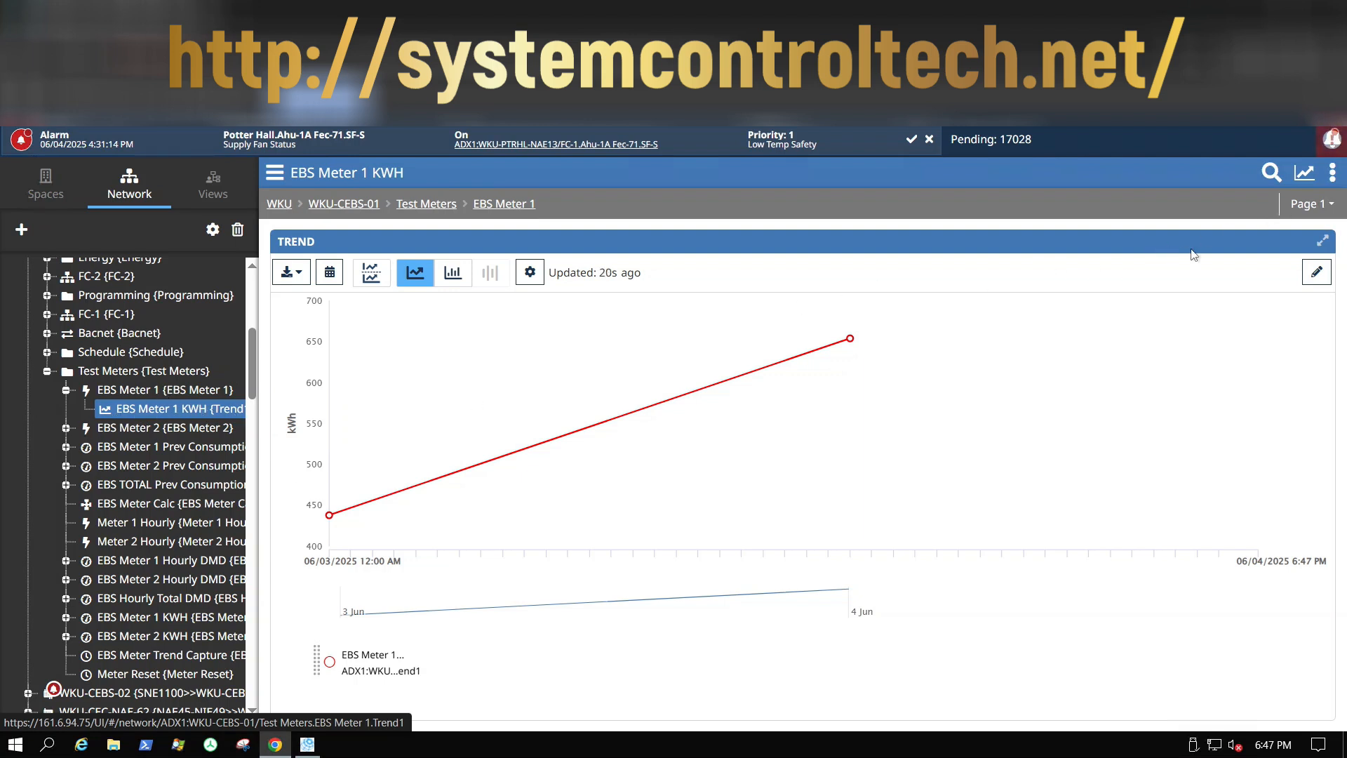
Step: Open the Detail page of the EBS Meter 1 KWH trend and review its storage, alarming and BACnet settings
left_click(1311, 211)
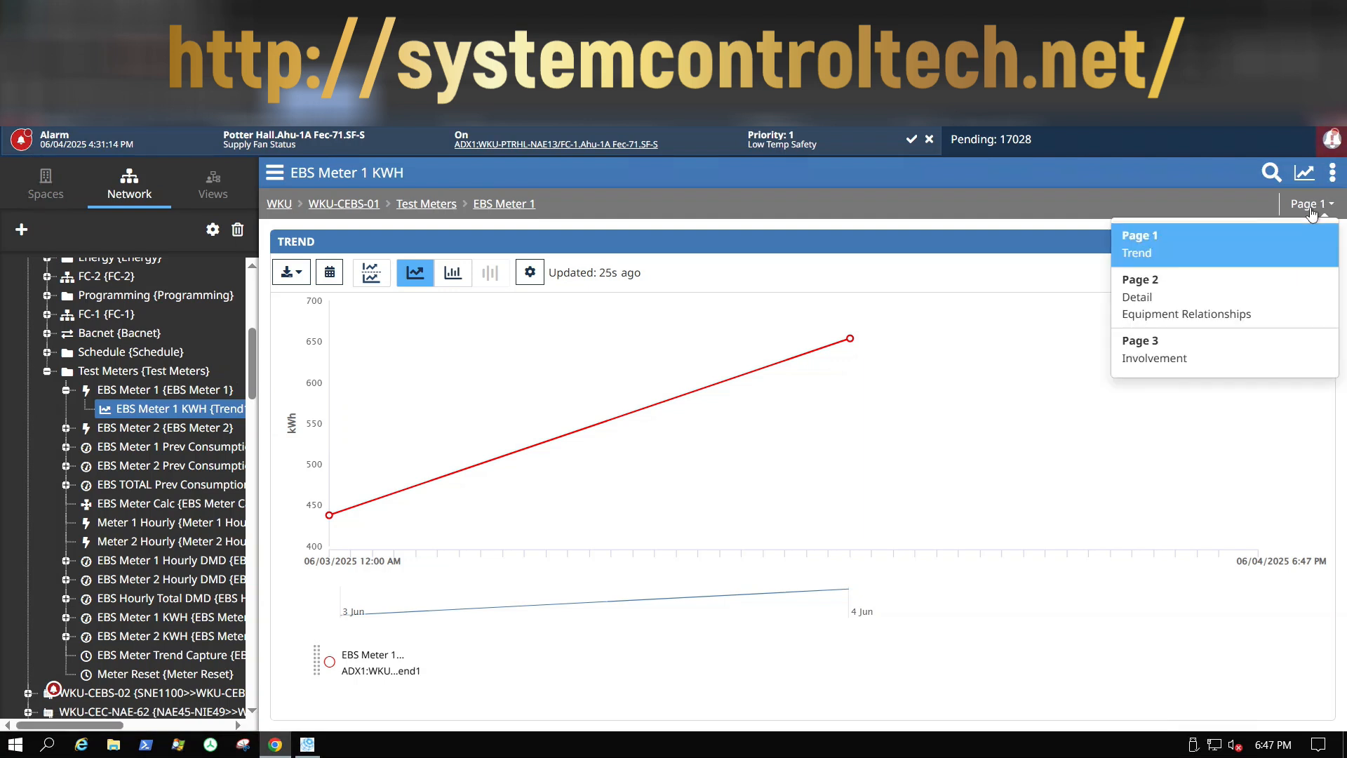
left_click(1182, 302)
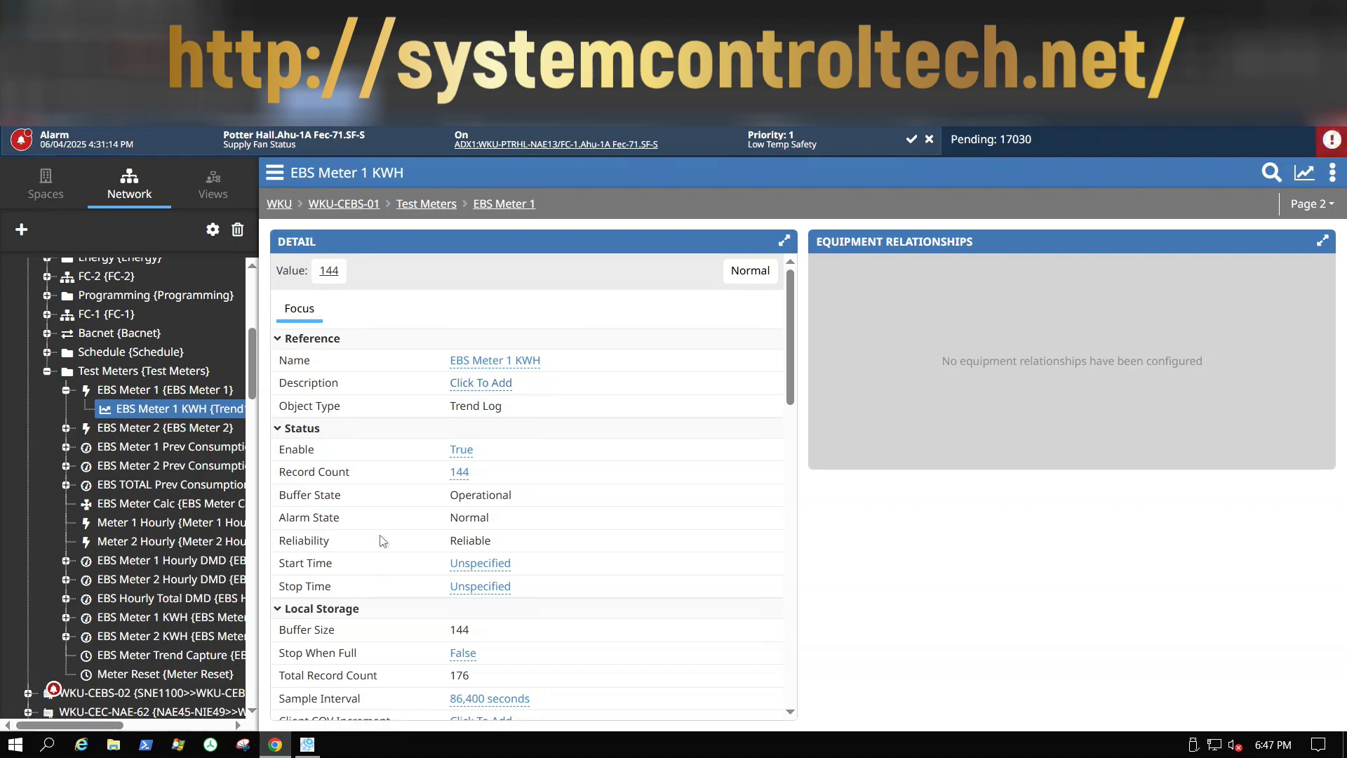
scroll(382, 541, "down", 1)
scroll(379, 540, "down", 2)
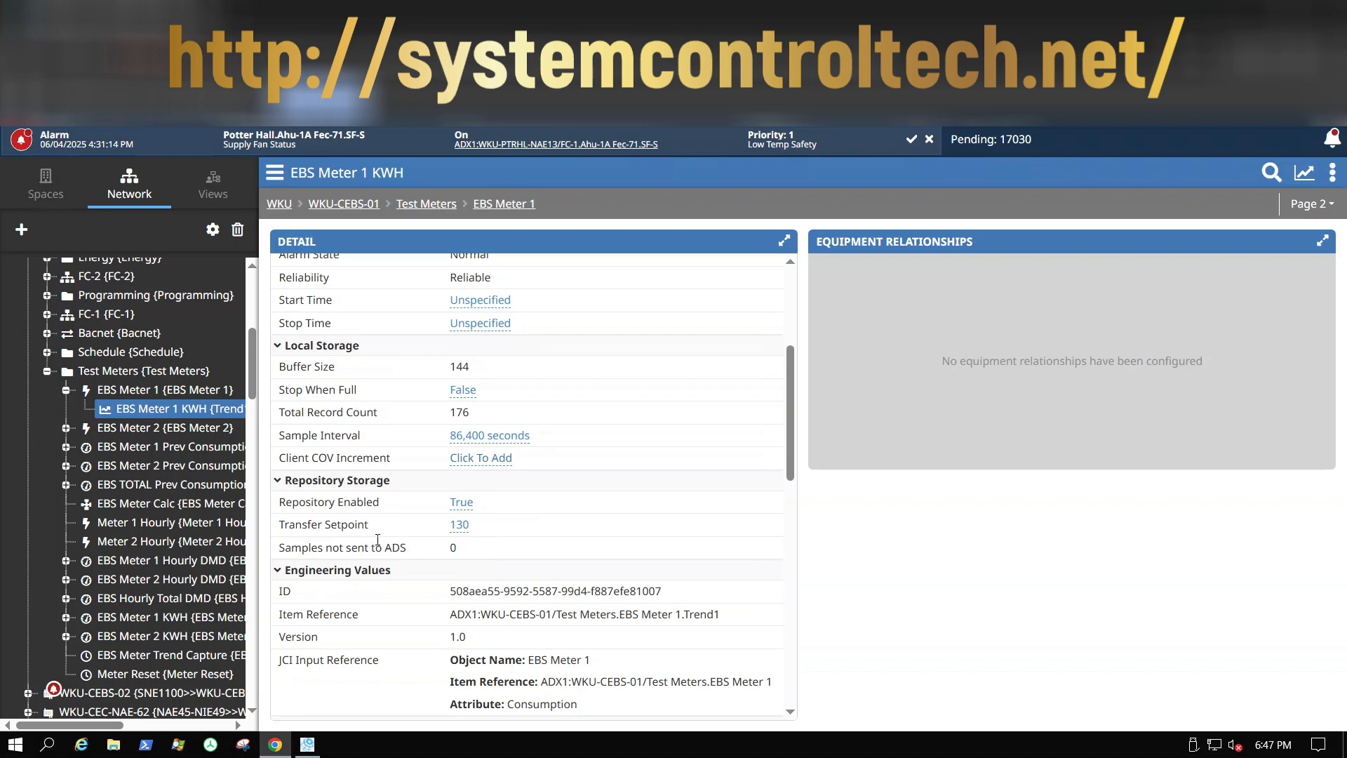
scroll(378, 540, "down", 2)
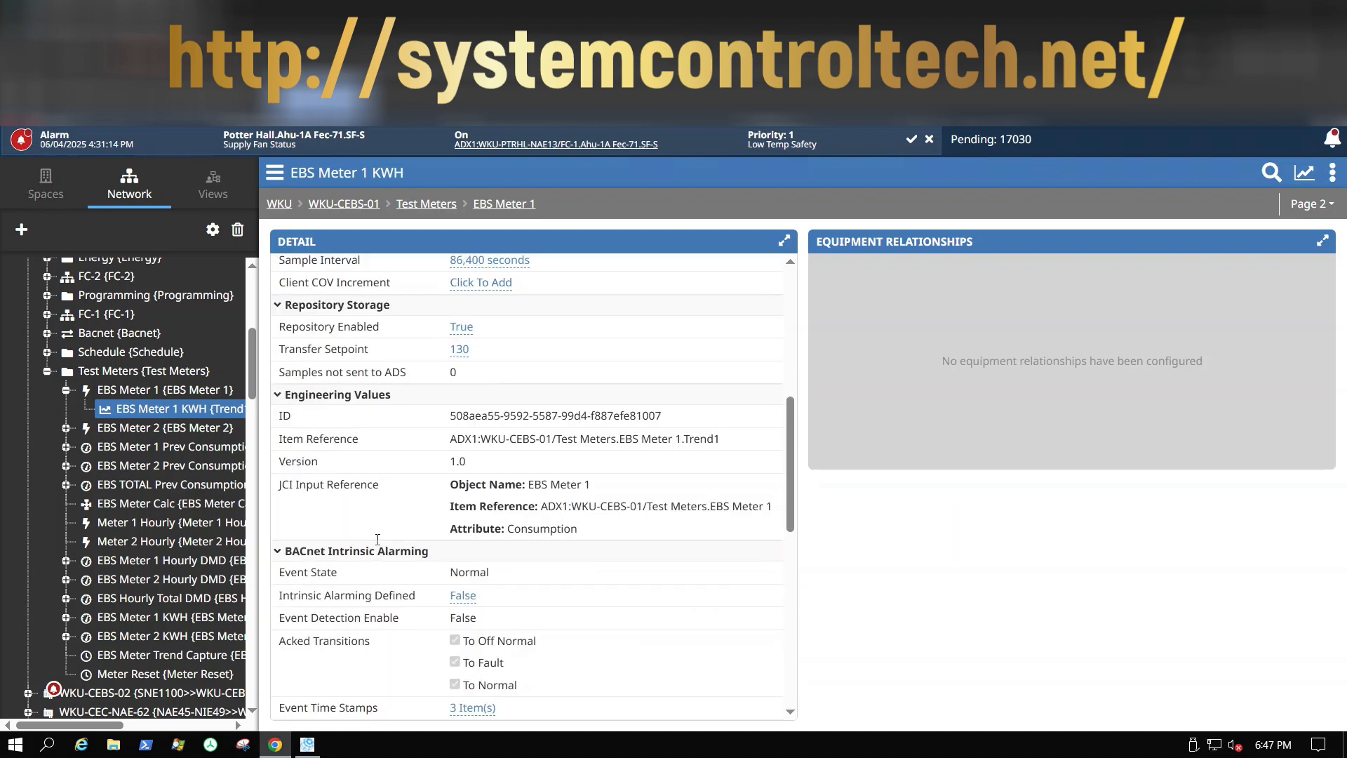
scroll(381, 501, "down", 2)
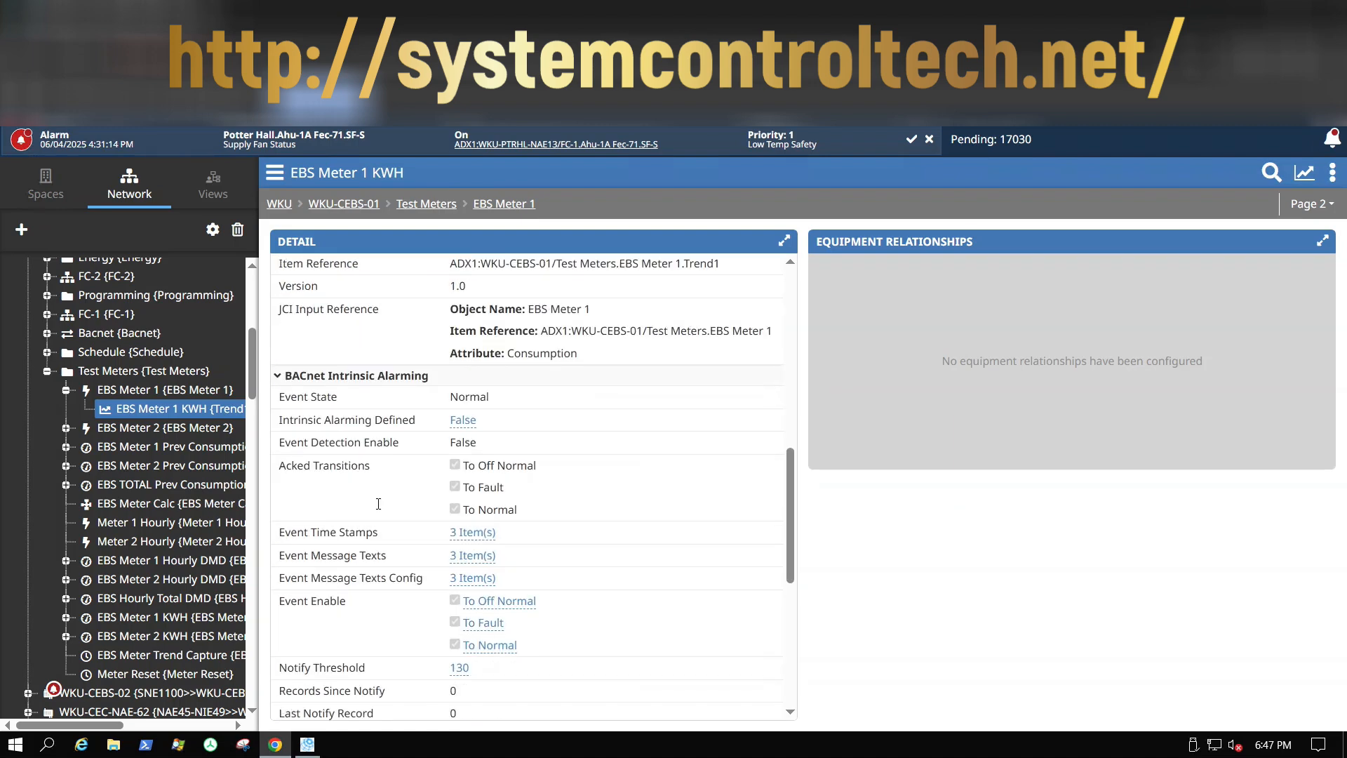
scroll(377, 509, "down", 2)
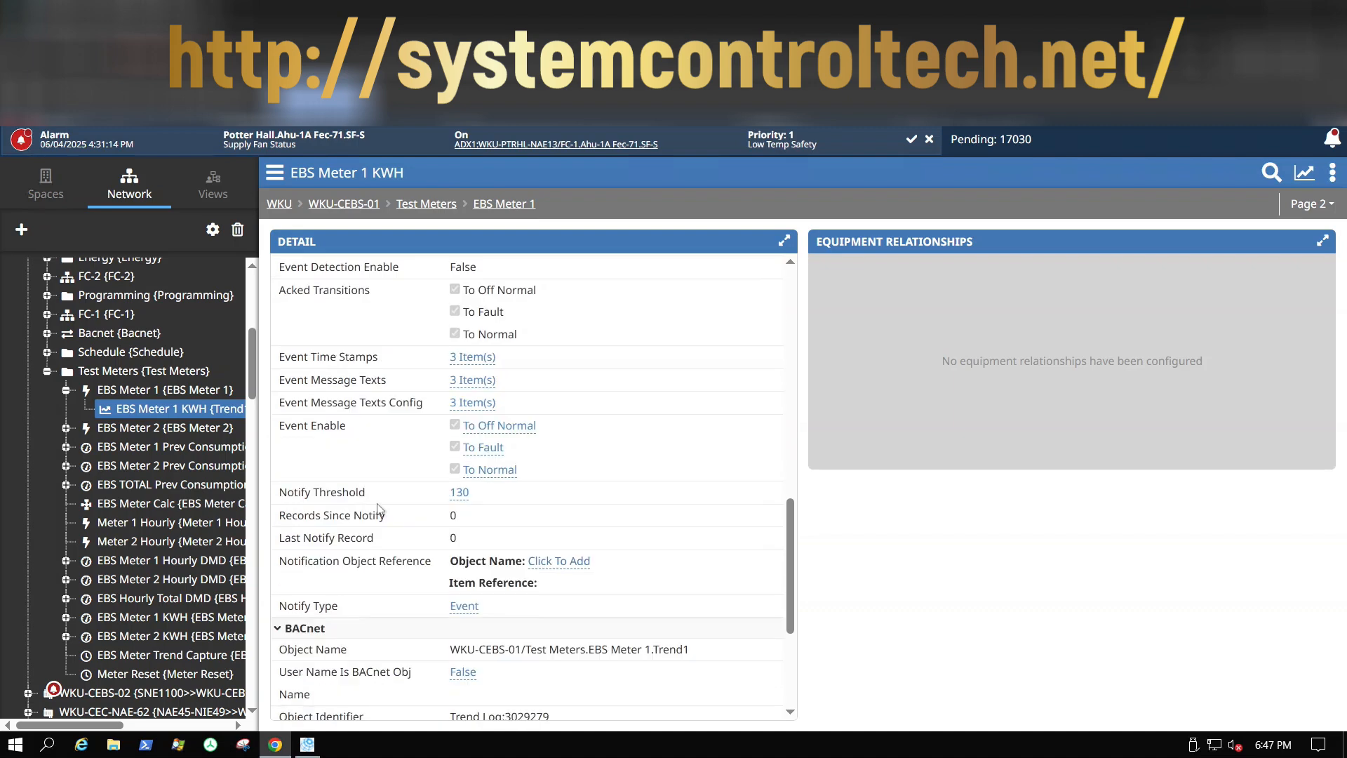
scroll(377, 511, "down", 2)
scroll(377, 513, "down", 1)
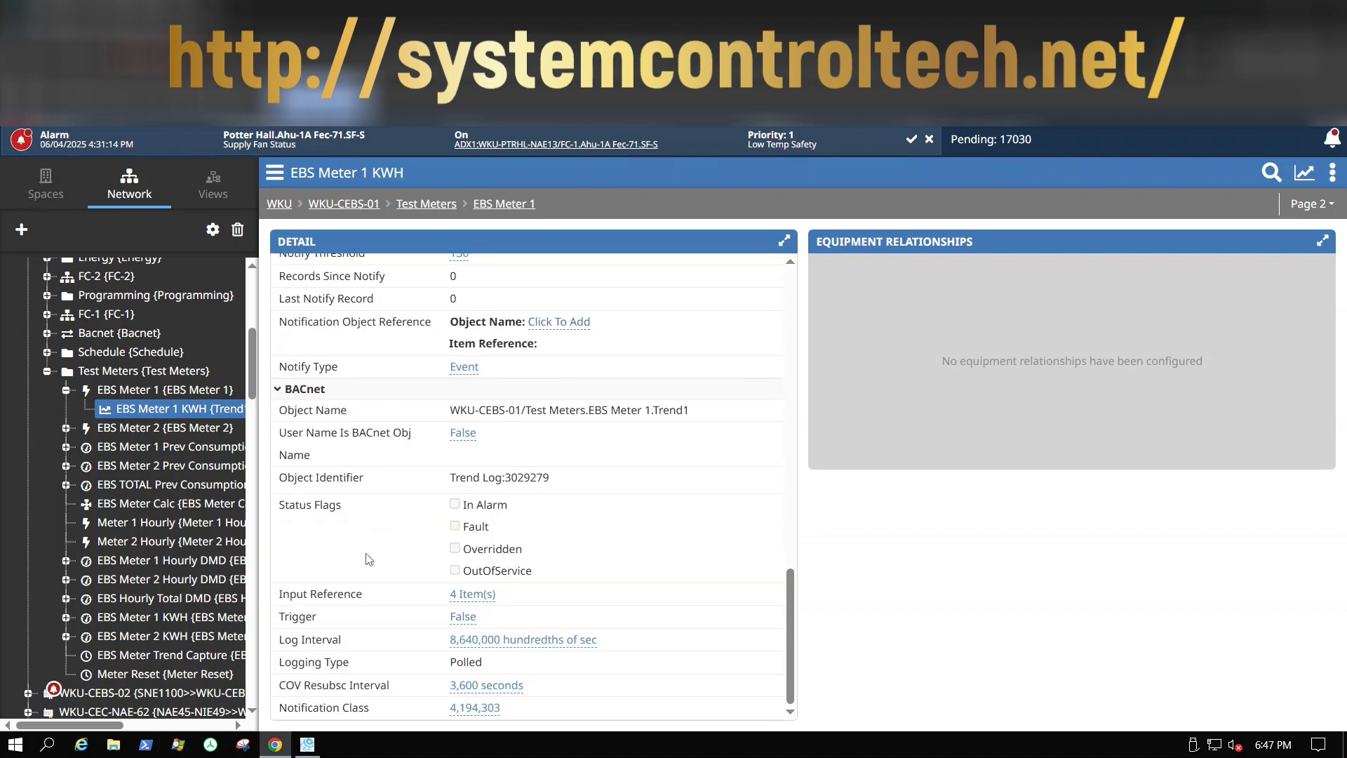
Step: Return to the EBS Meter 1 KWH trend's JCI Input Reference and highlight its Attribute entry
scroll(388, 635, "up", 1)
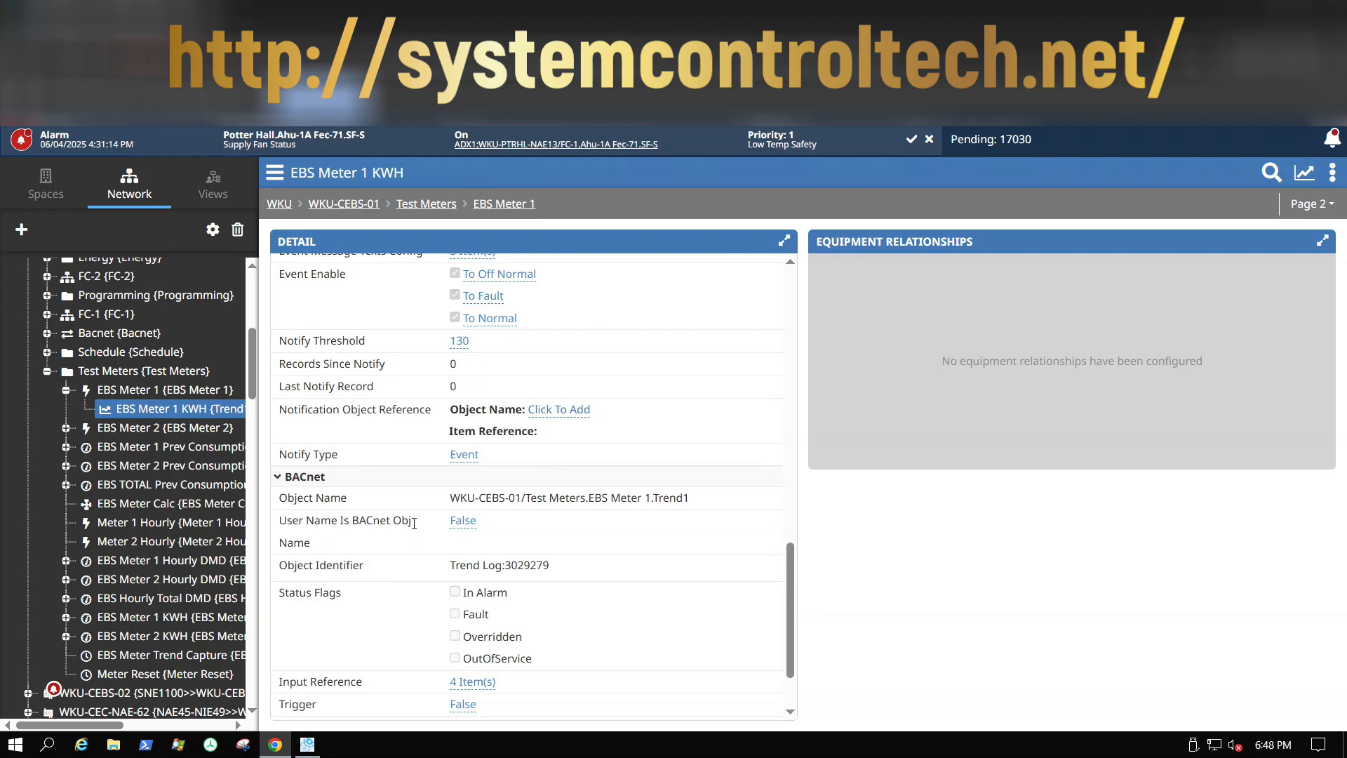
scroll(638, 483, "up", 2)
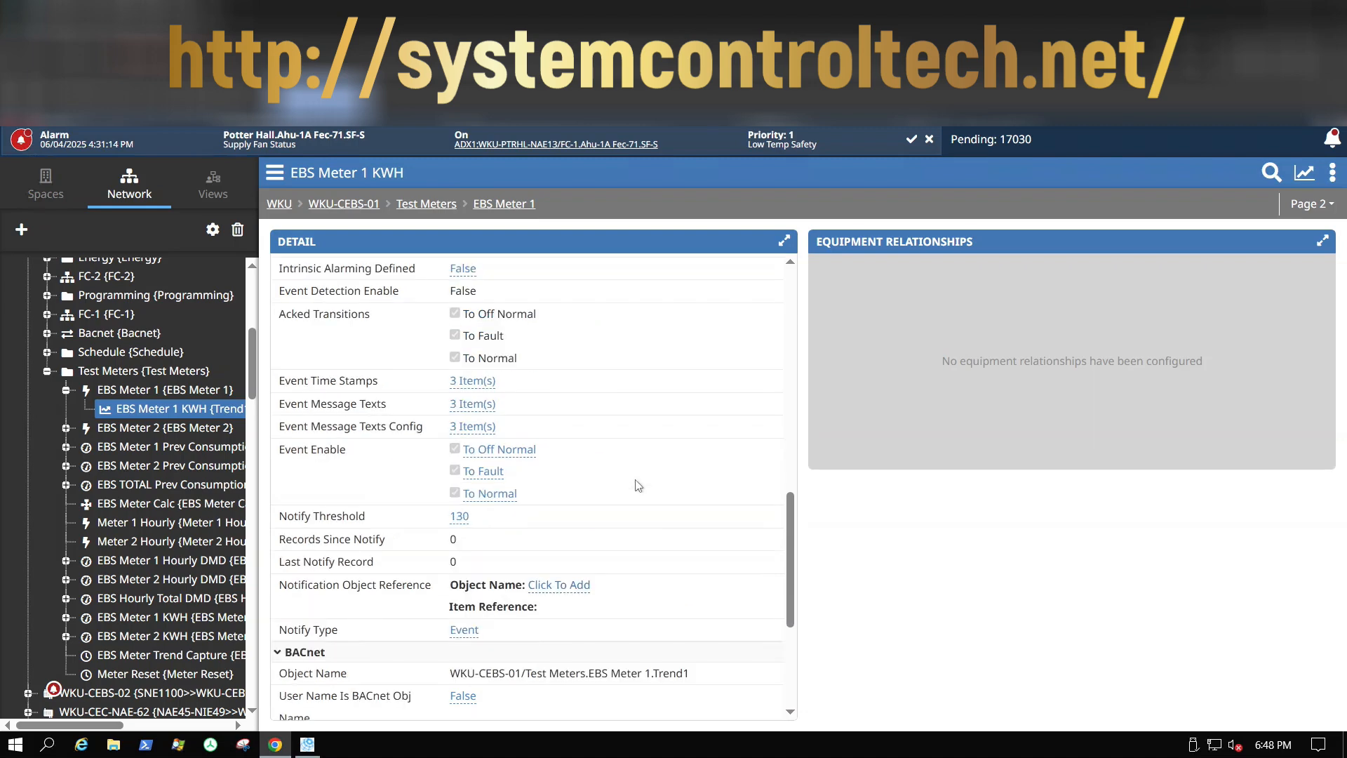
scroll(629, 516, "up", 2)
scroll(657, 543, "up", 1)
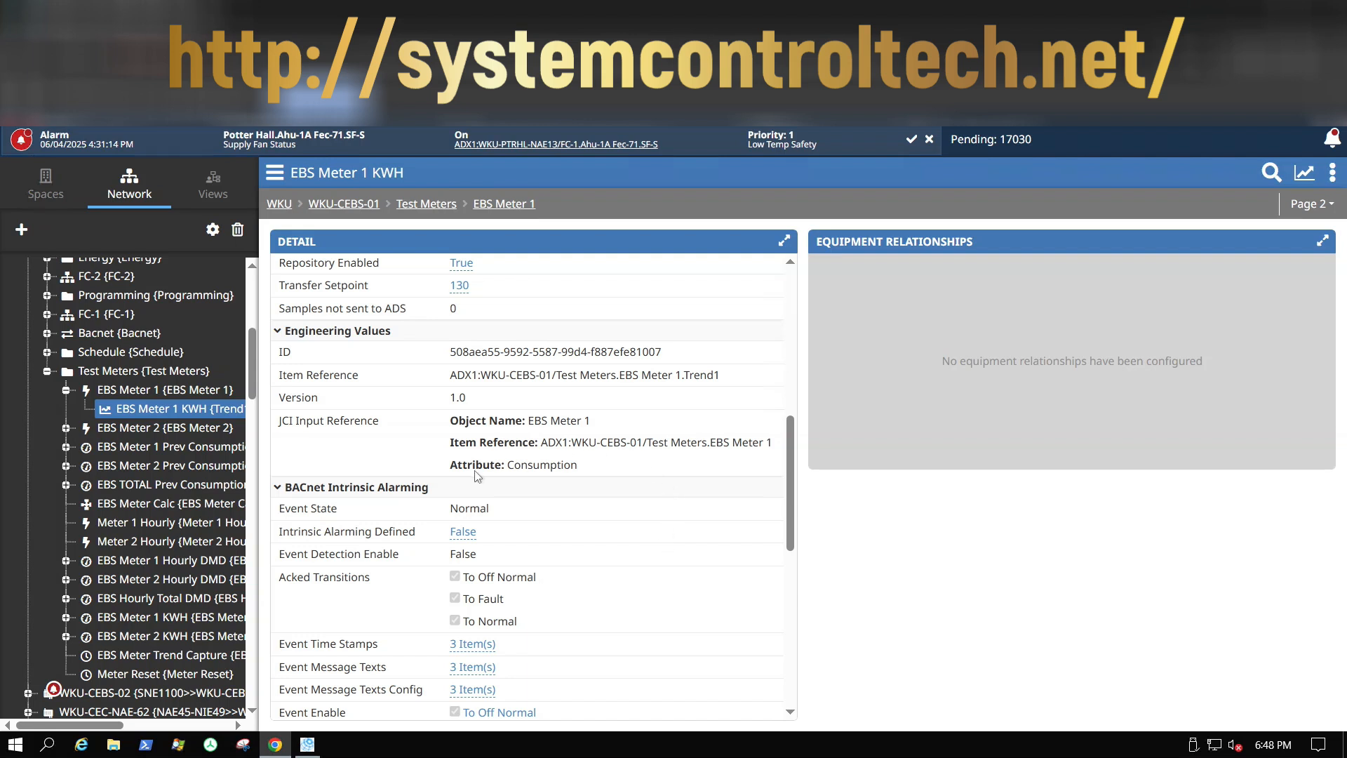
left_click_drag(449, 472, 588, 477)
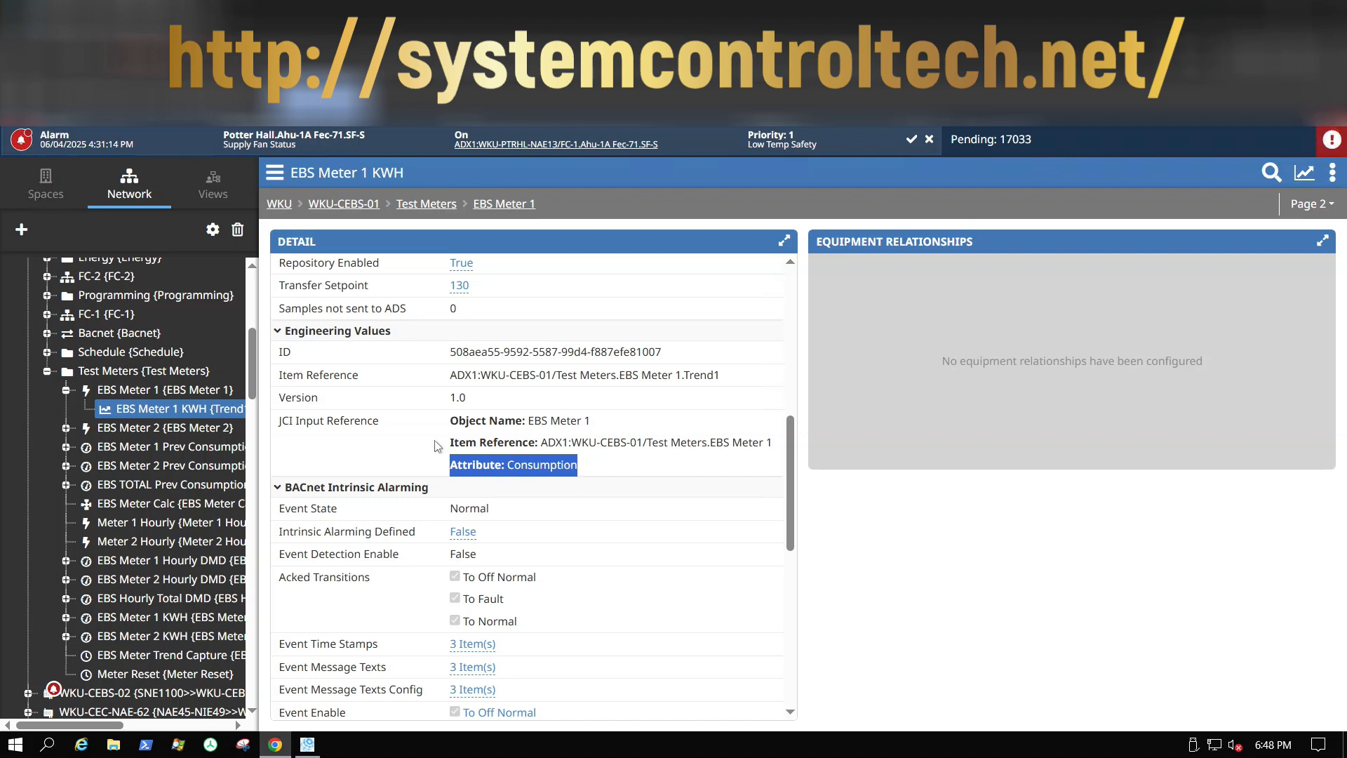
Step: Start a Trend extension on EBS Meter 1 to examine the attributes available for trending, and cancel the creation
left_click(193, 393)
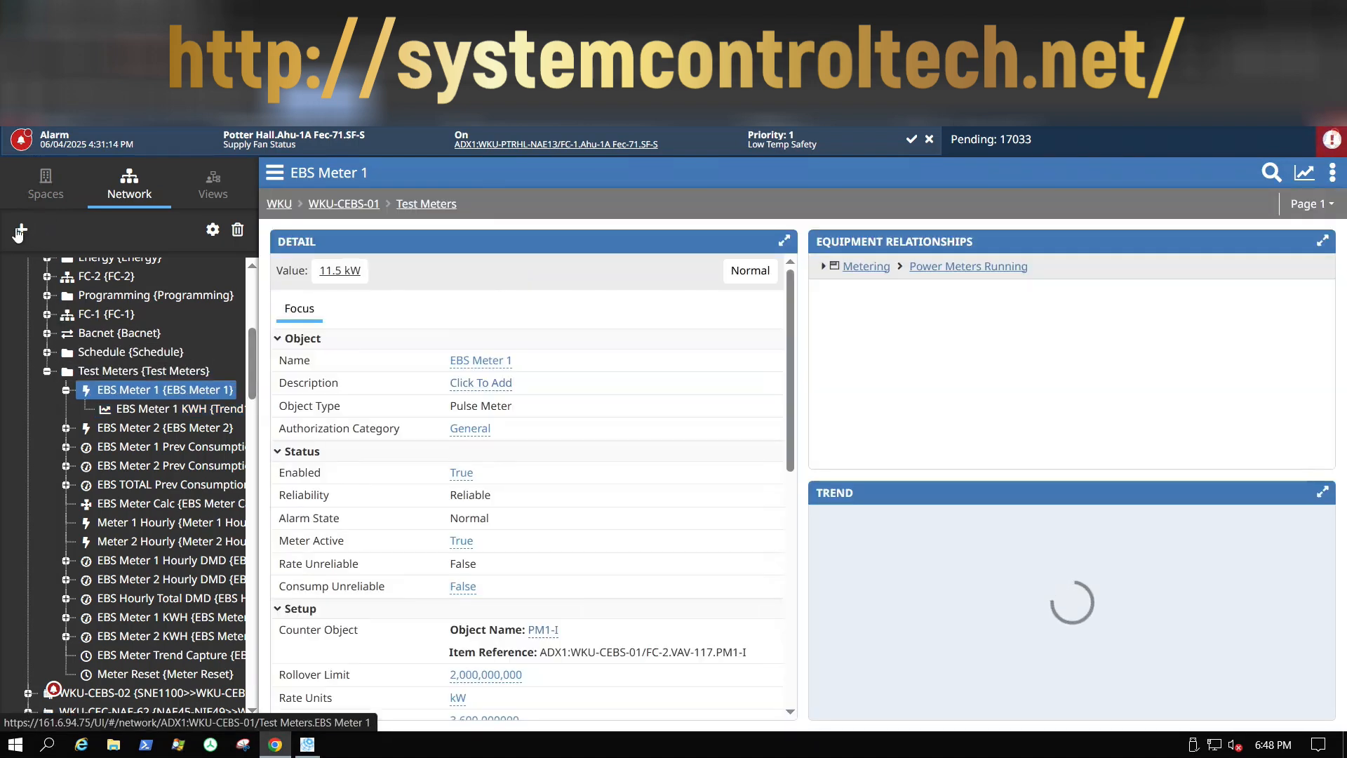
left_click(22, 230)
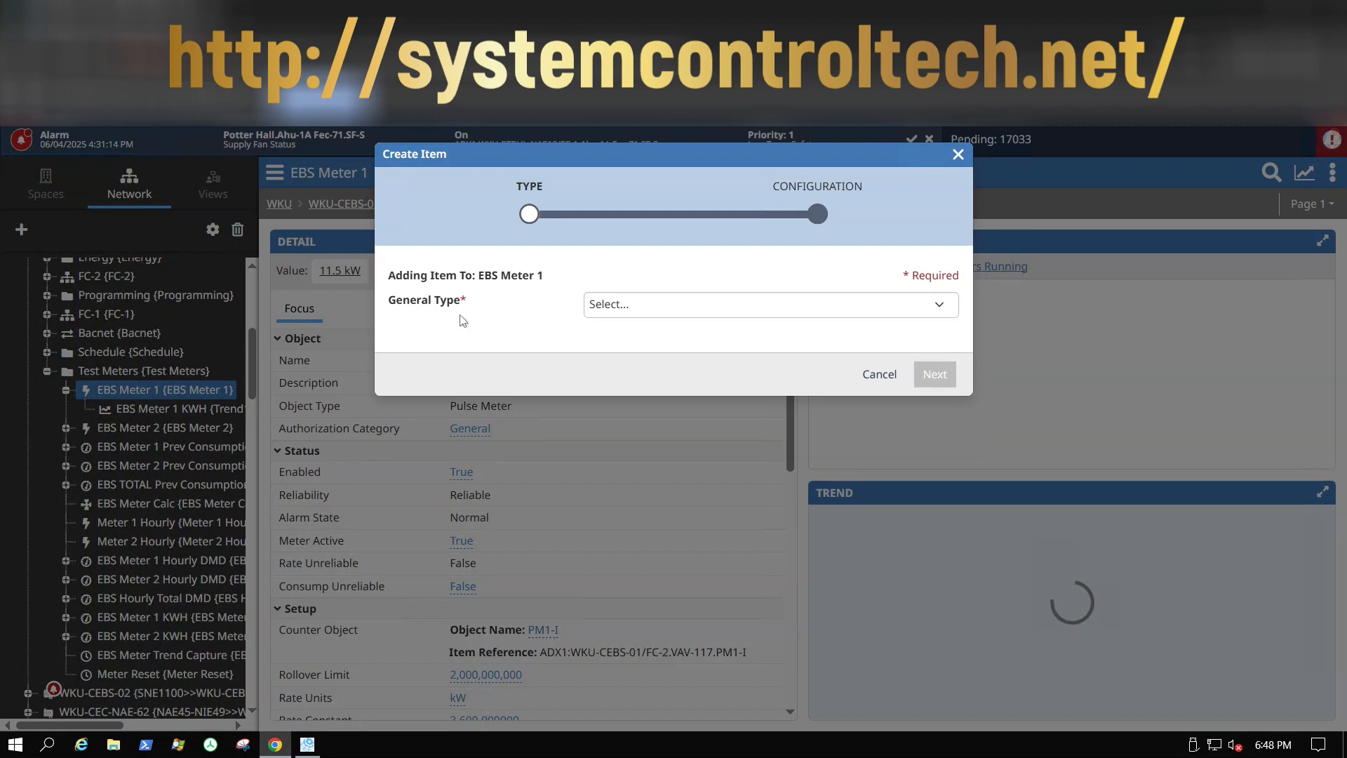
left_click(647, 308)
left_click(628, 350)
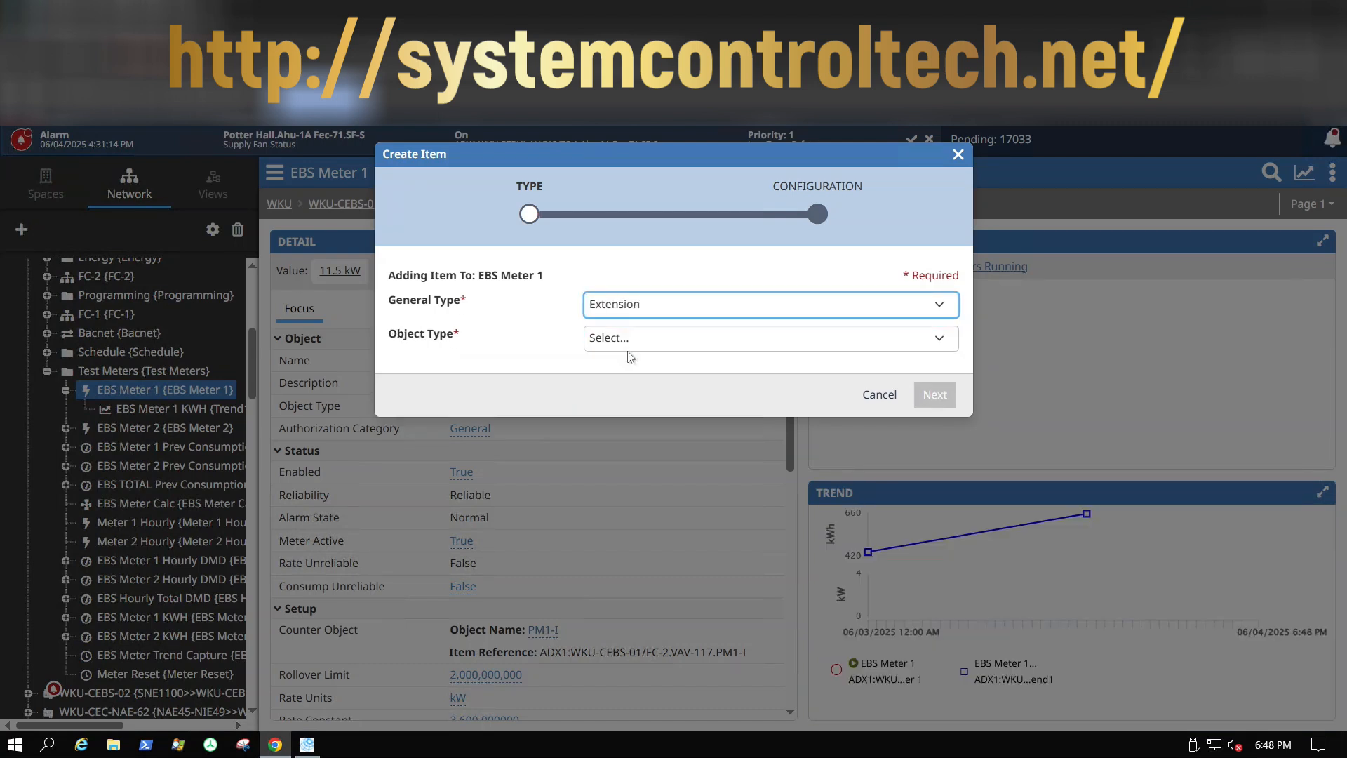
left_click(637, 340)
left_click(613, 452)
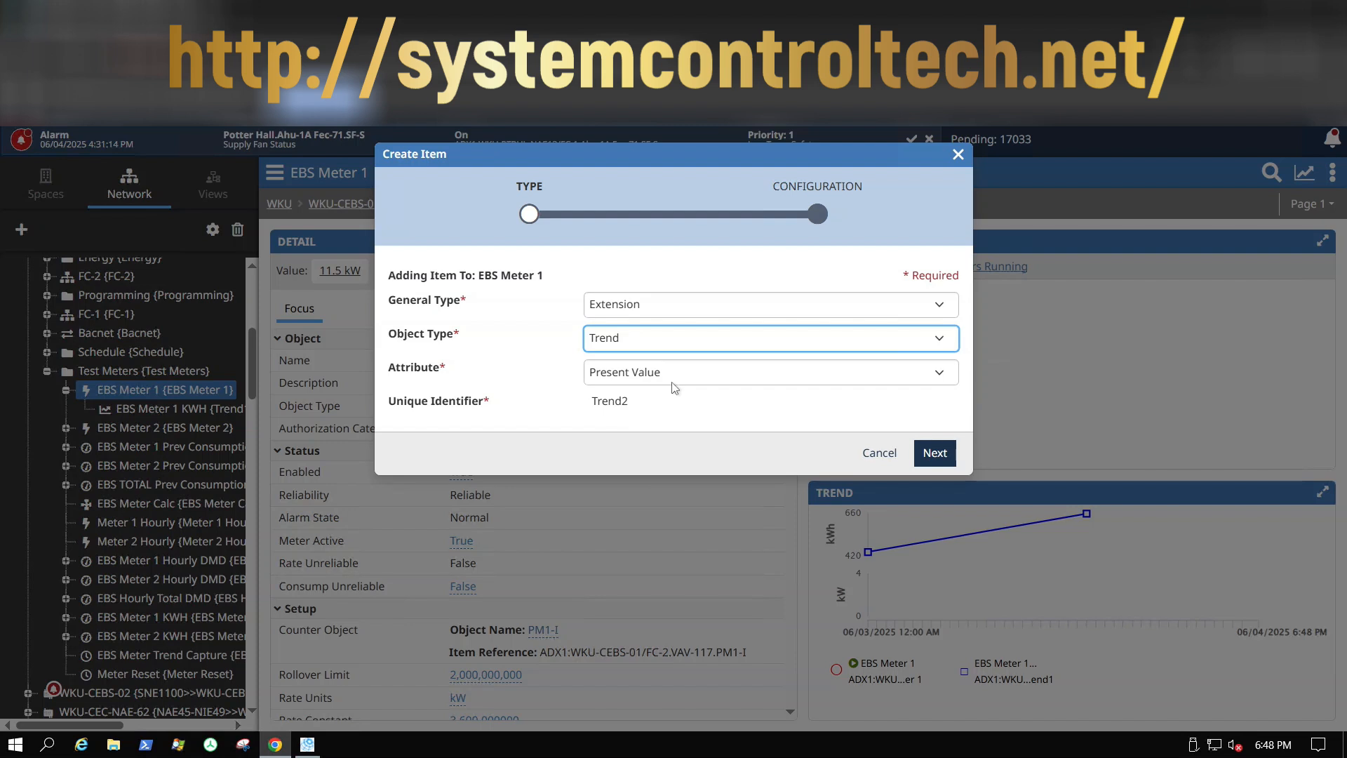
left_click(674, 383)
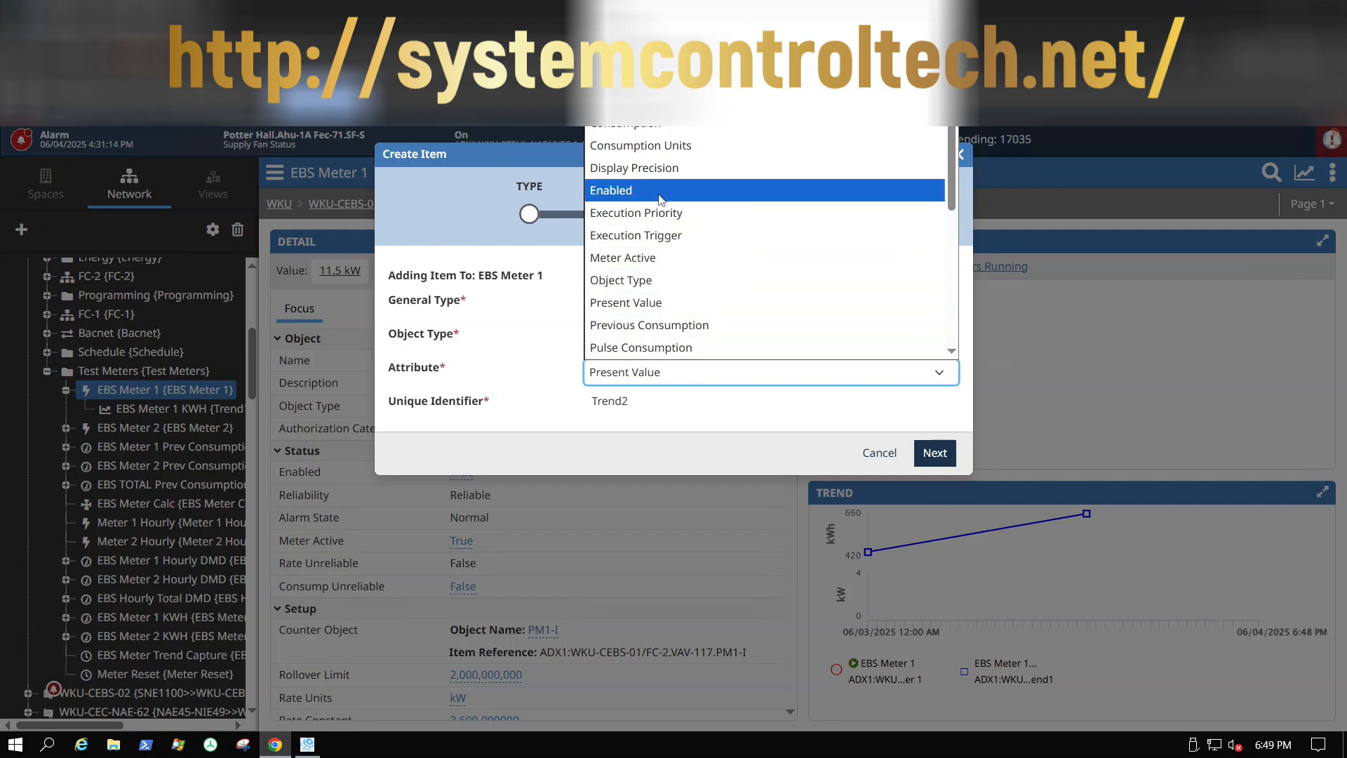
left_click(877, 455)
left_click(876, 452)
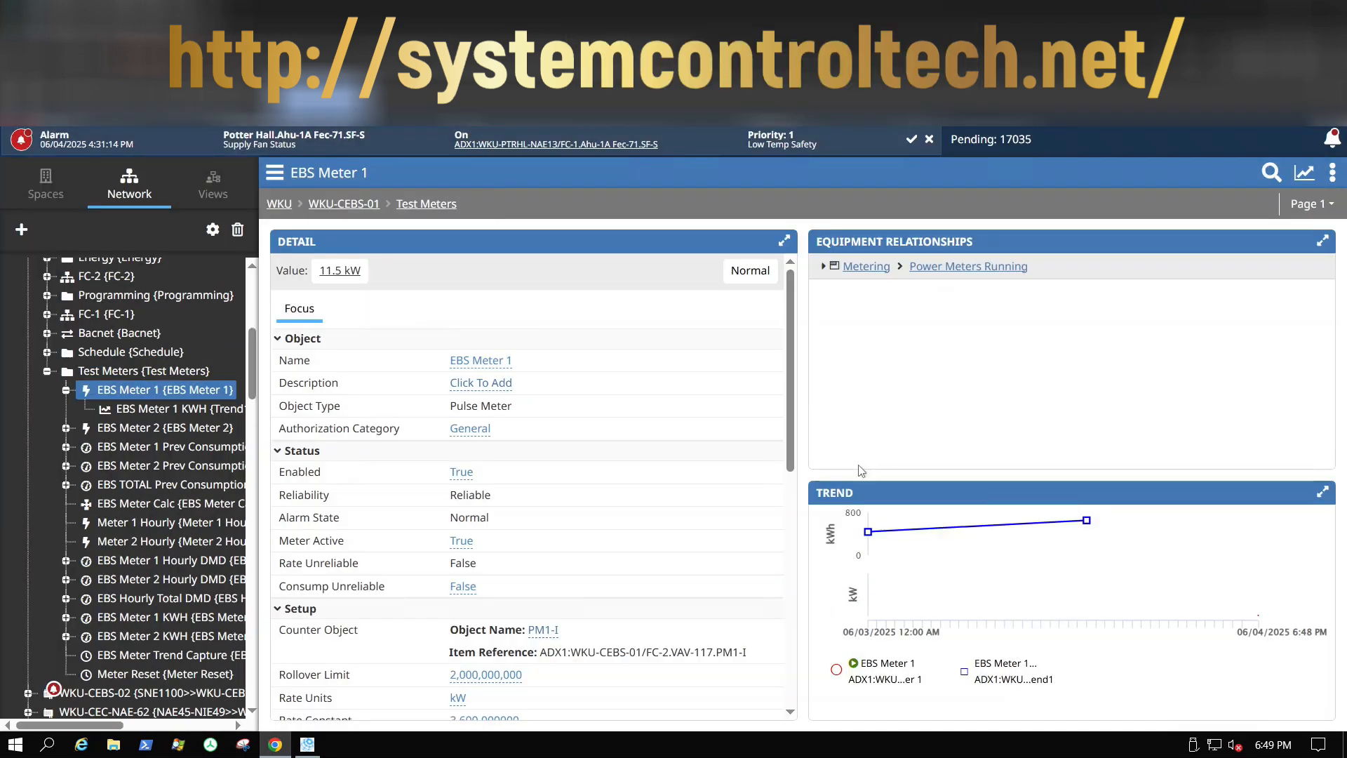
Step: Review the Setup, Engineering Values and BACnet attributes in EBS Meter 1's detail view
scroll(588, 605, "down", 6)
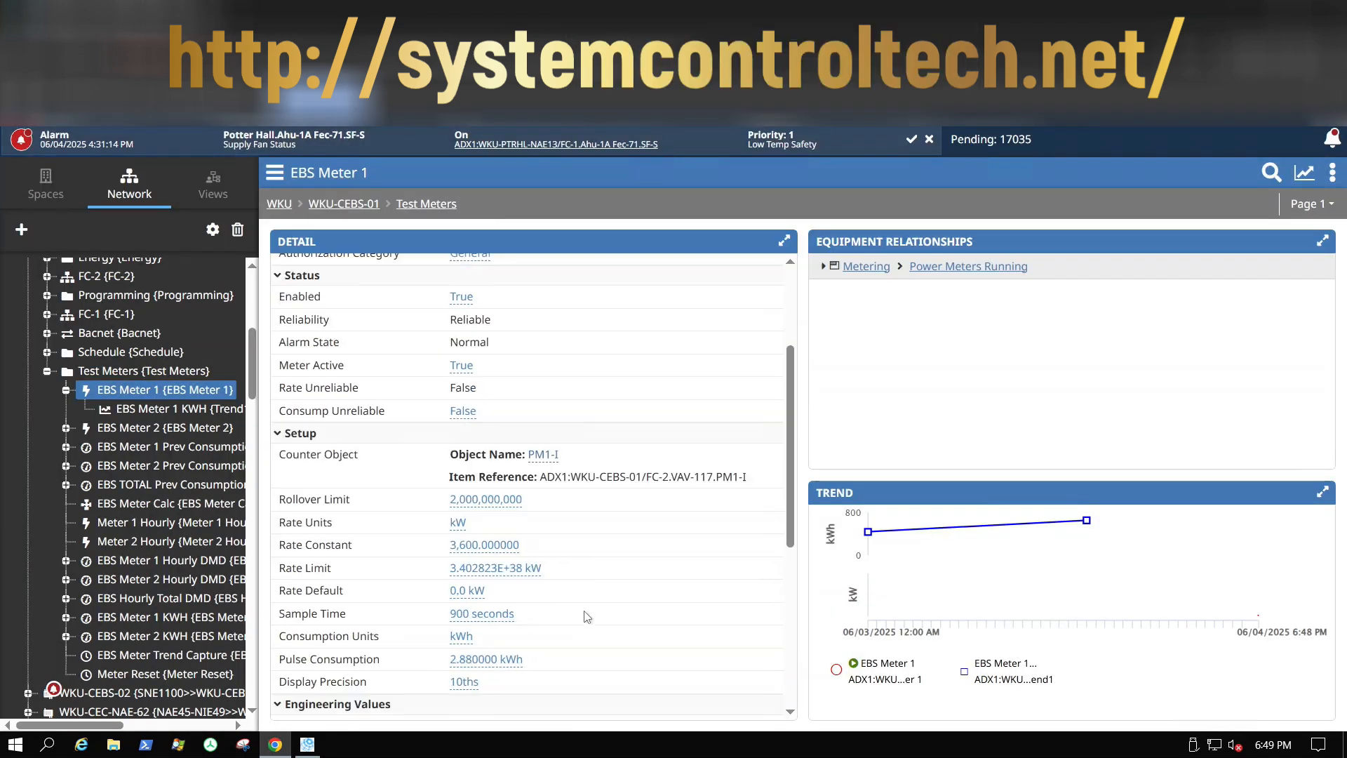
scroll(590, 607, "down", 1)
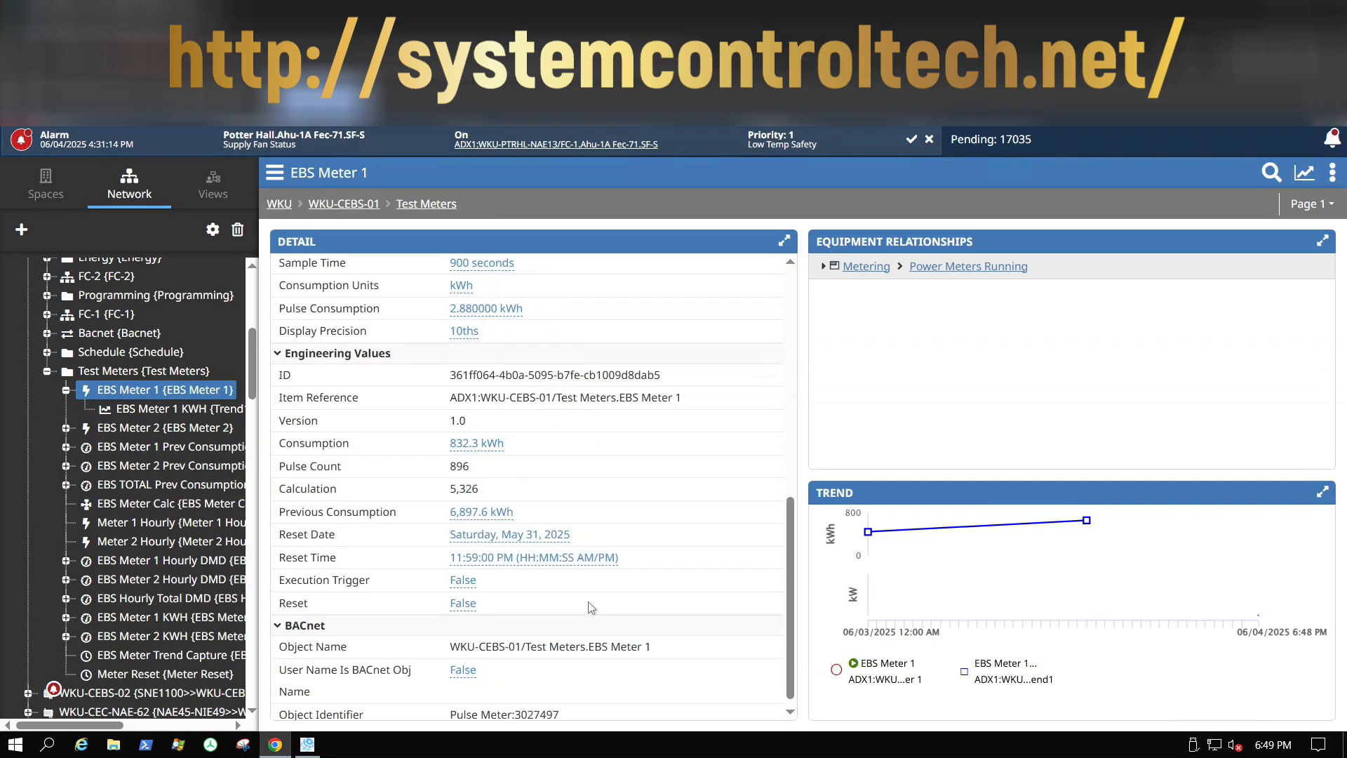
scroll(590, 609, "up", 8)
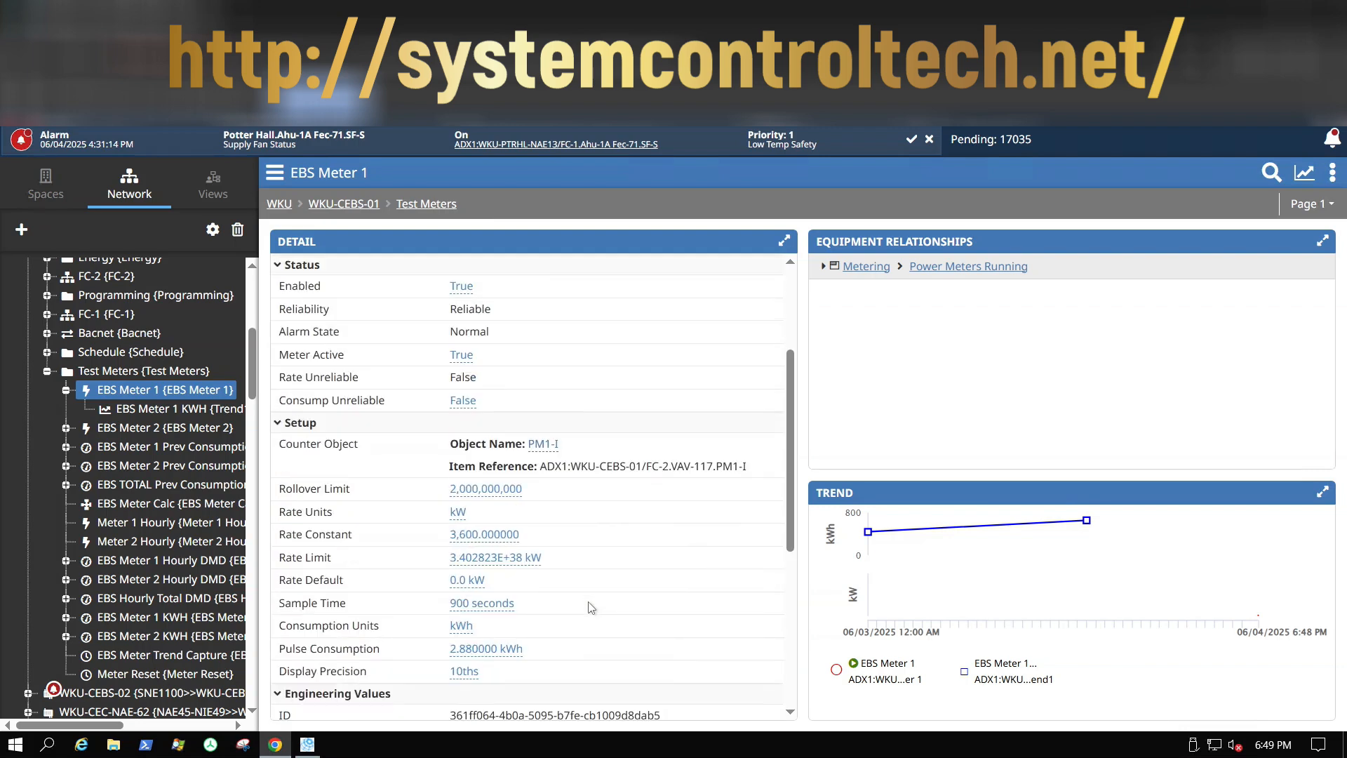
Step: Open the EBS Meter 1 KWH trend, show its Last 30 Days, and inspect the daily consumption points and the monthly reset
left_click(188, 409)
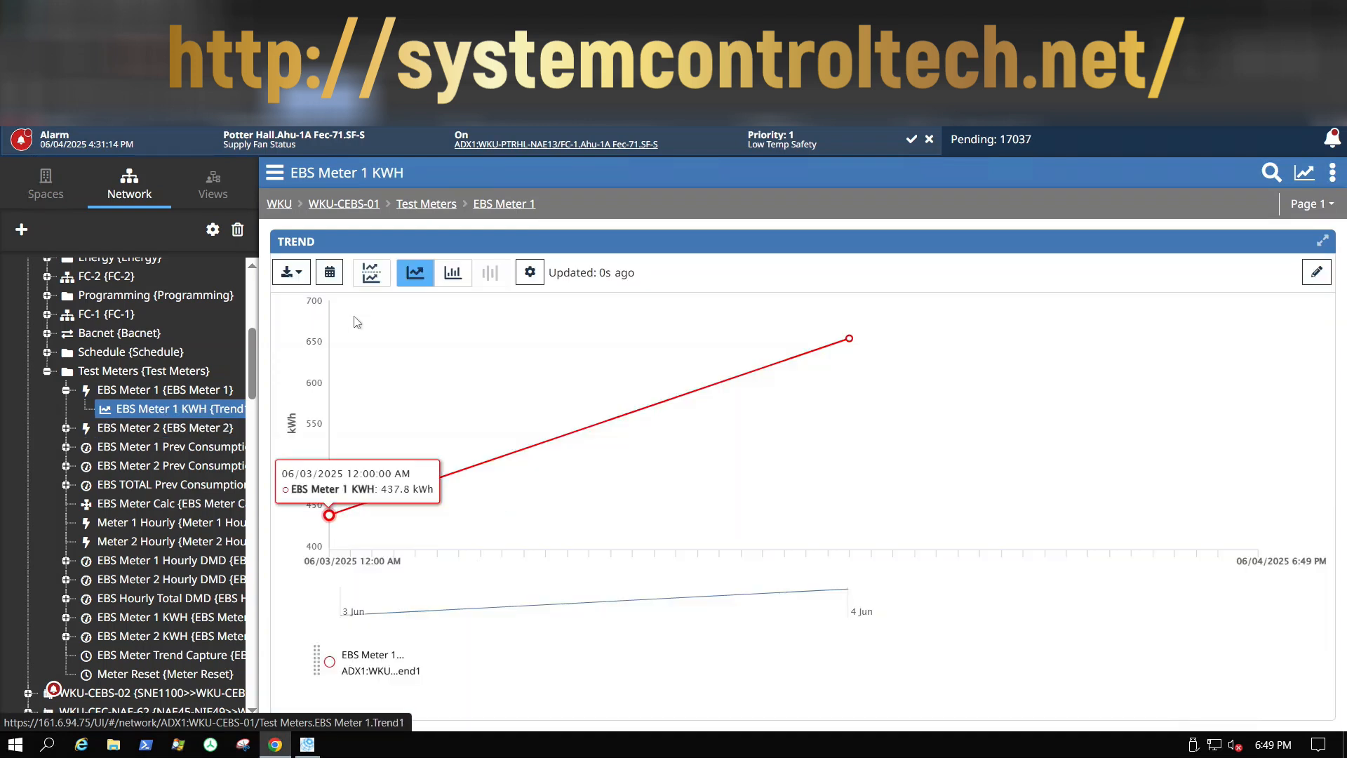
left_click(330, 274)
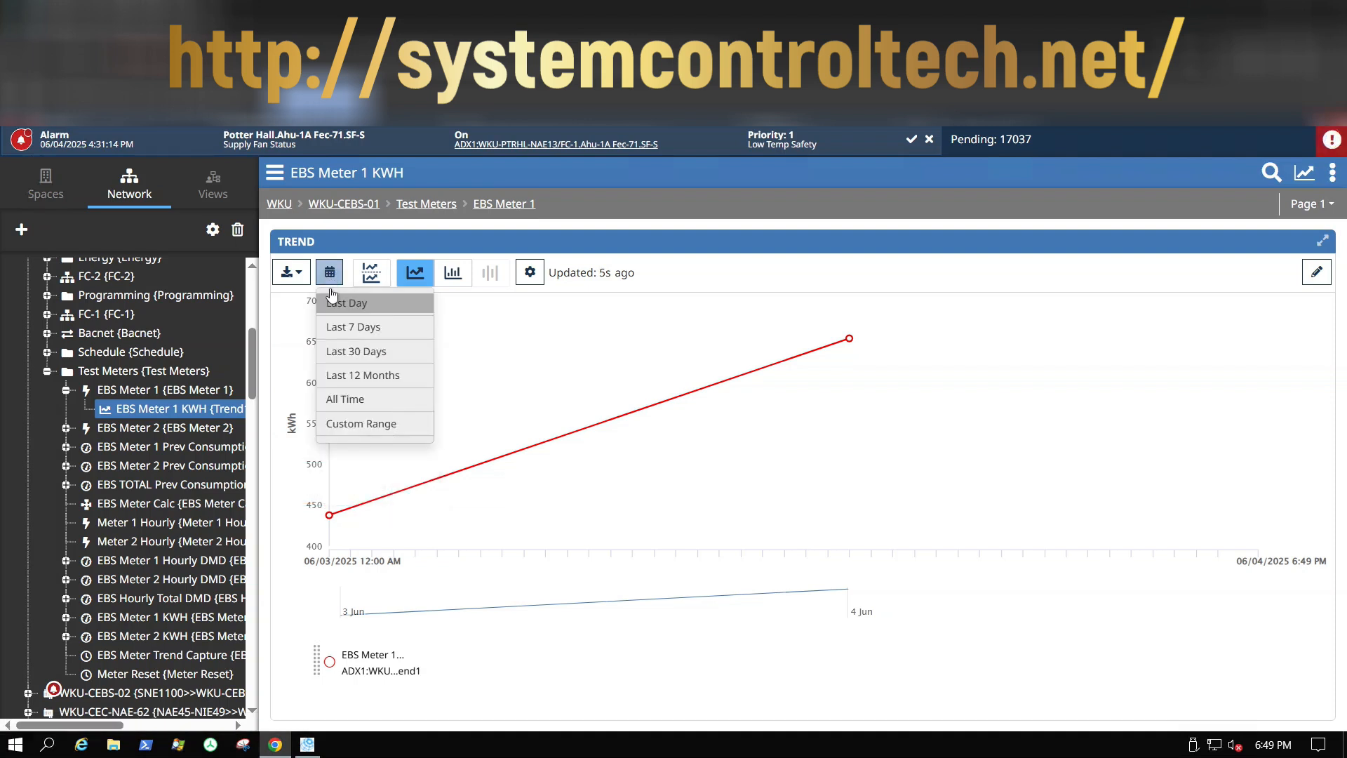
left_click(351, 351)
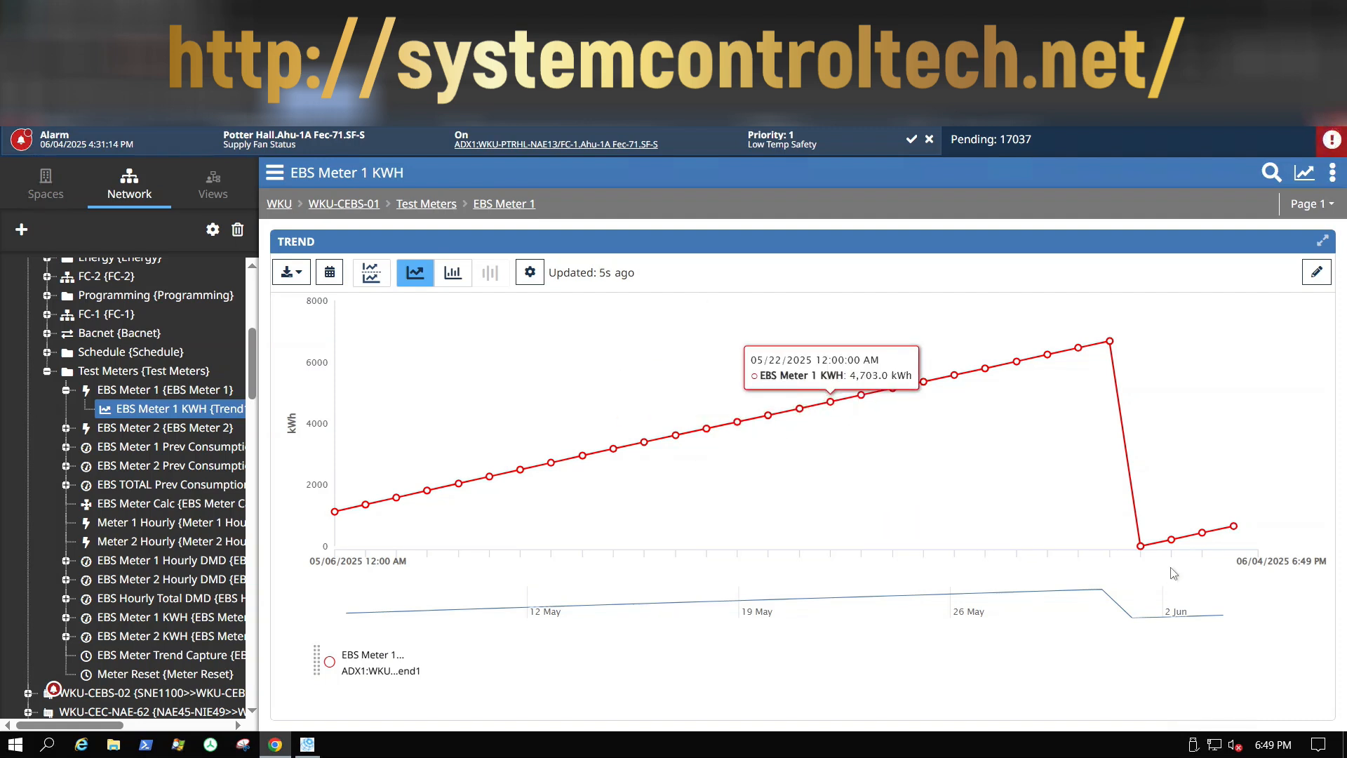
mouse_move(1141, 551)
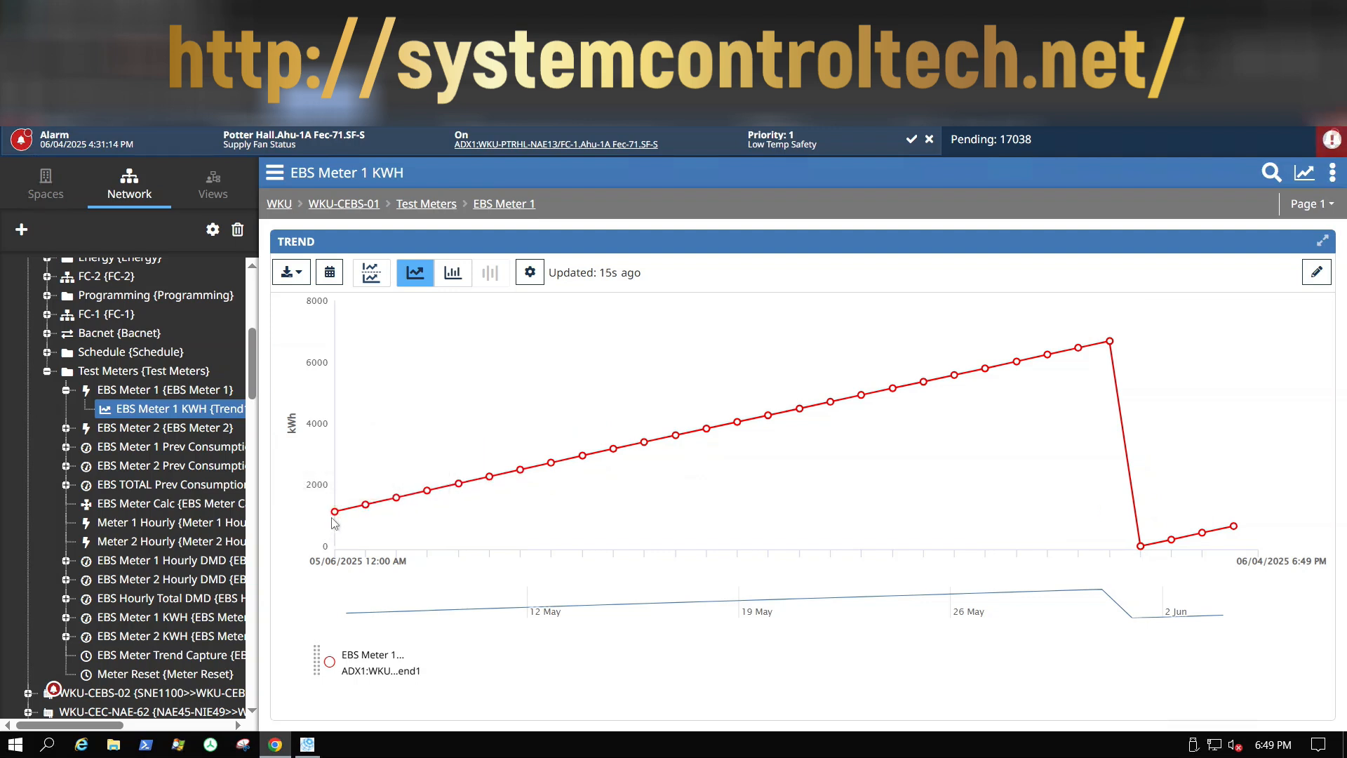
mouse_move(367, 507)
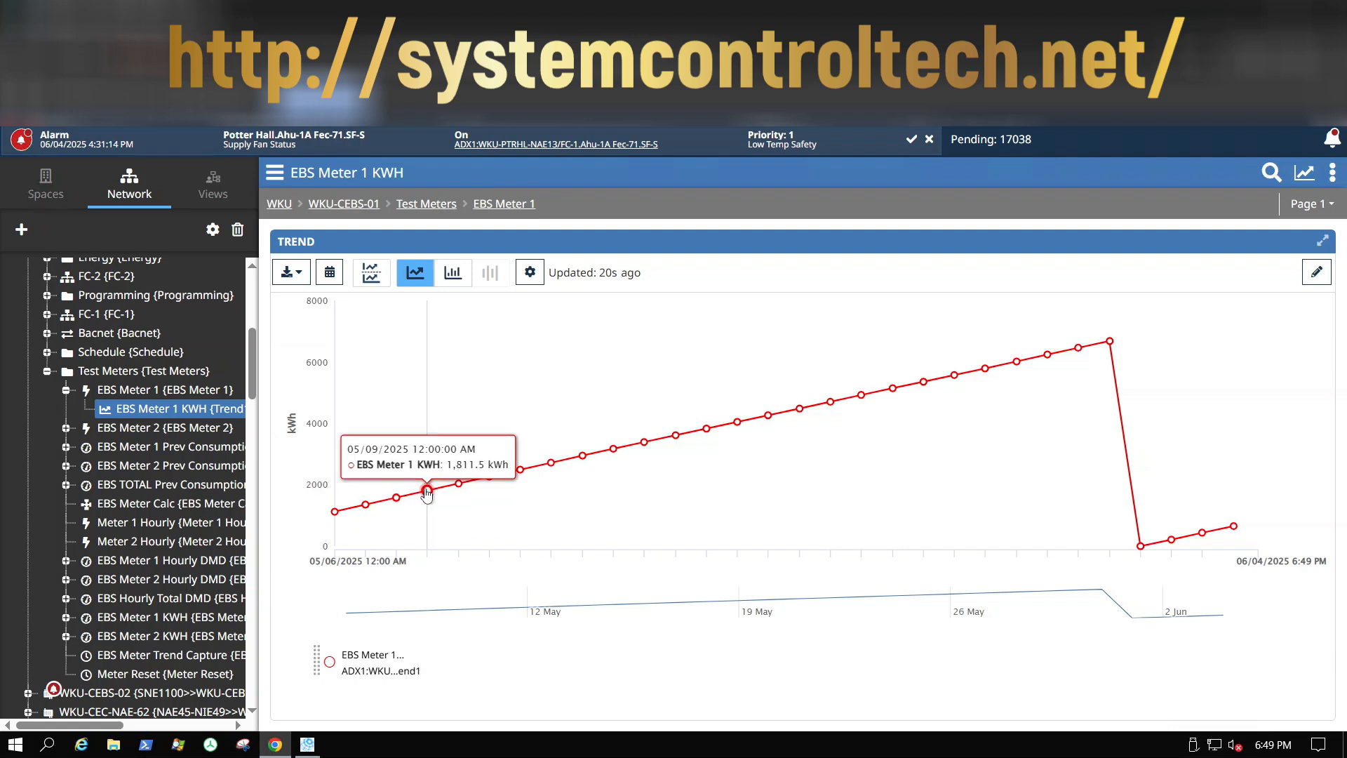
mouse_move(467, 486)
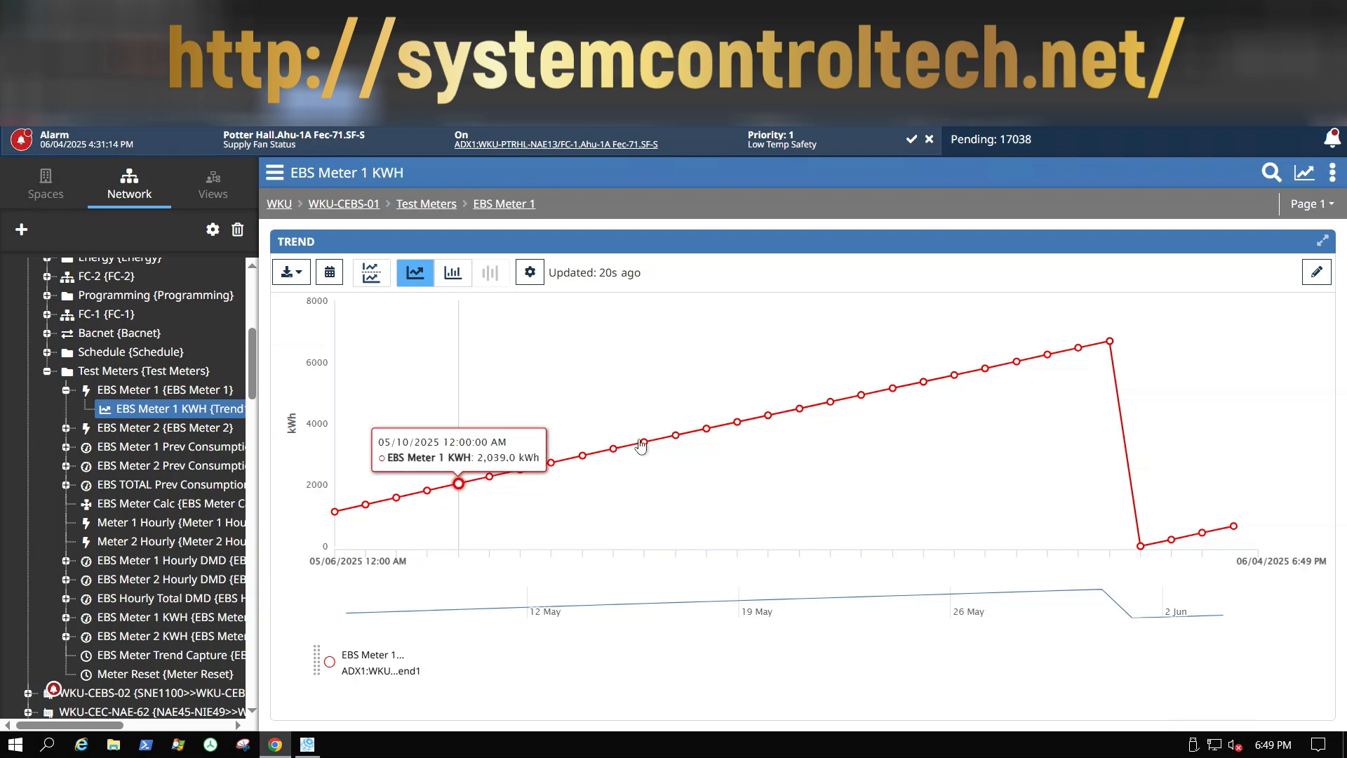
mouse_move(1116, 343)
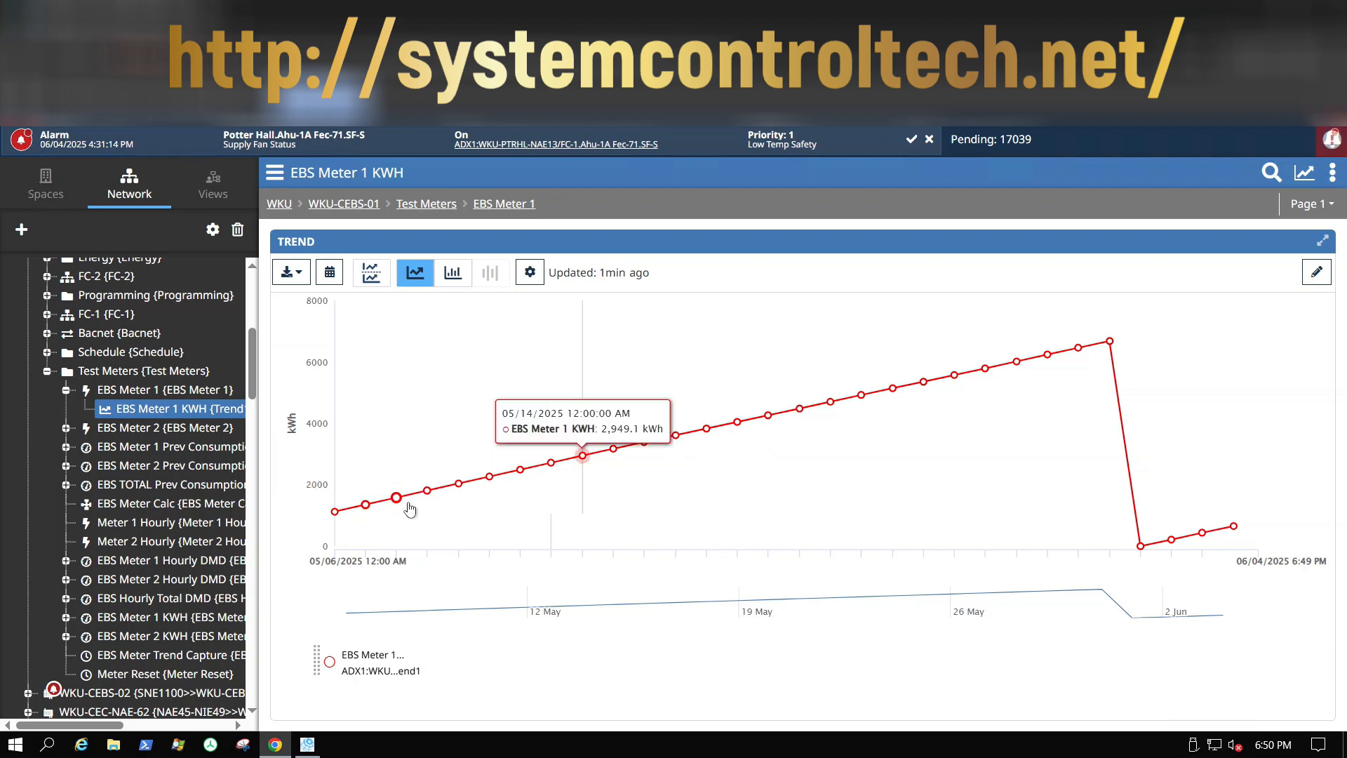
Step: Set the trend range to Last 12 Months and try a zoom on about February 3 to March 29, 2025, returning to the full range
left_click(331, 275)
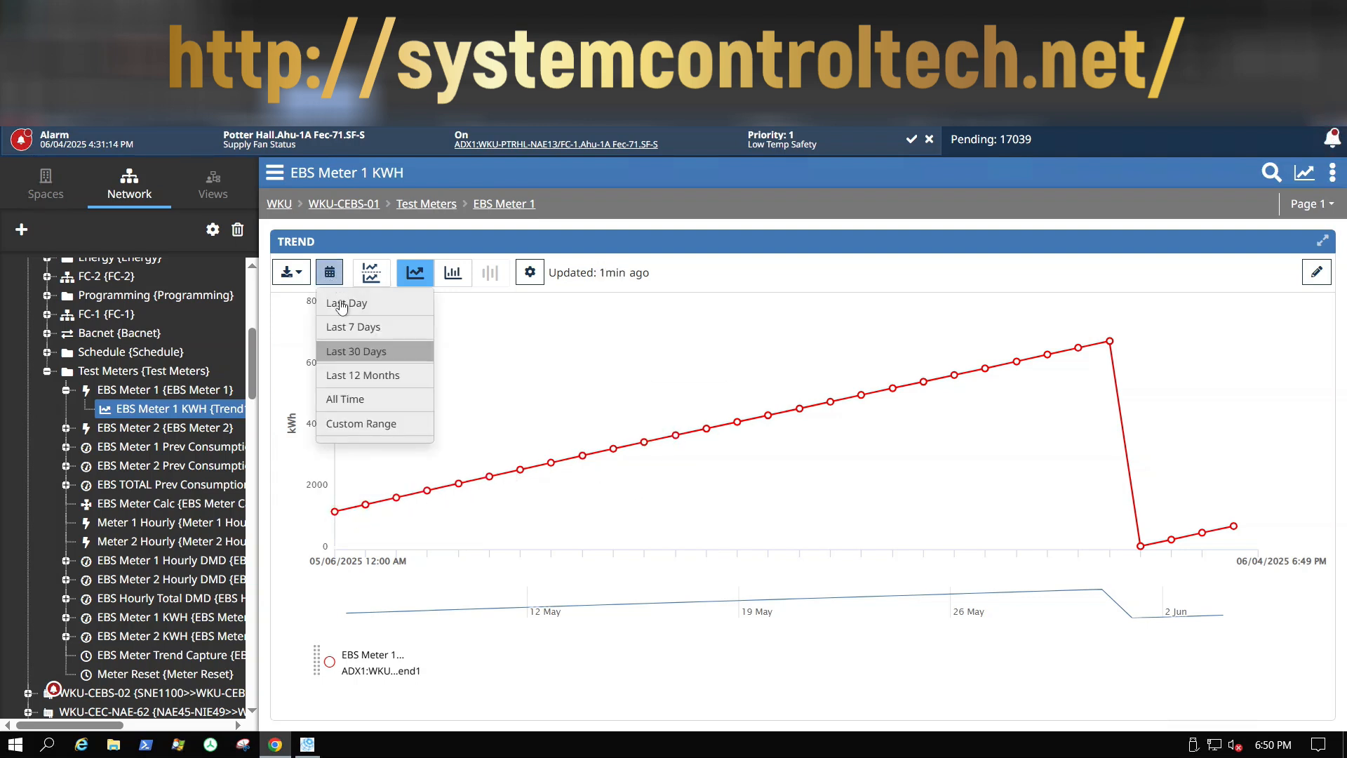
left_click(368, 379)
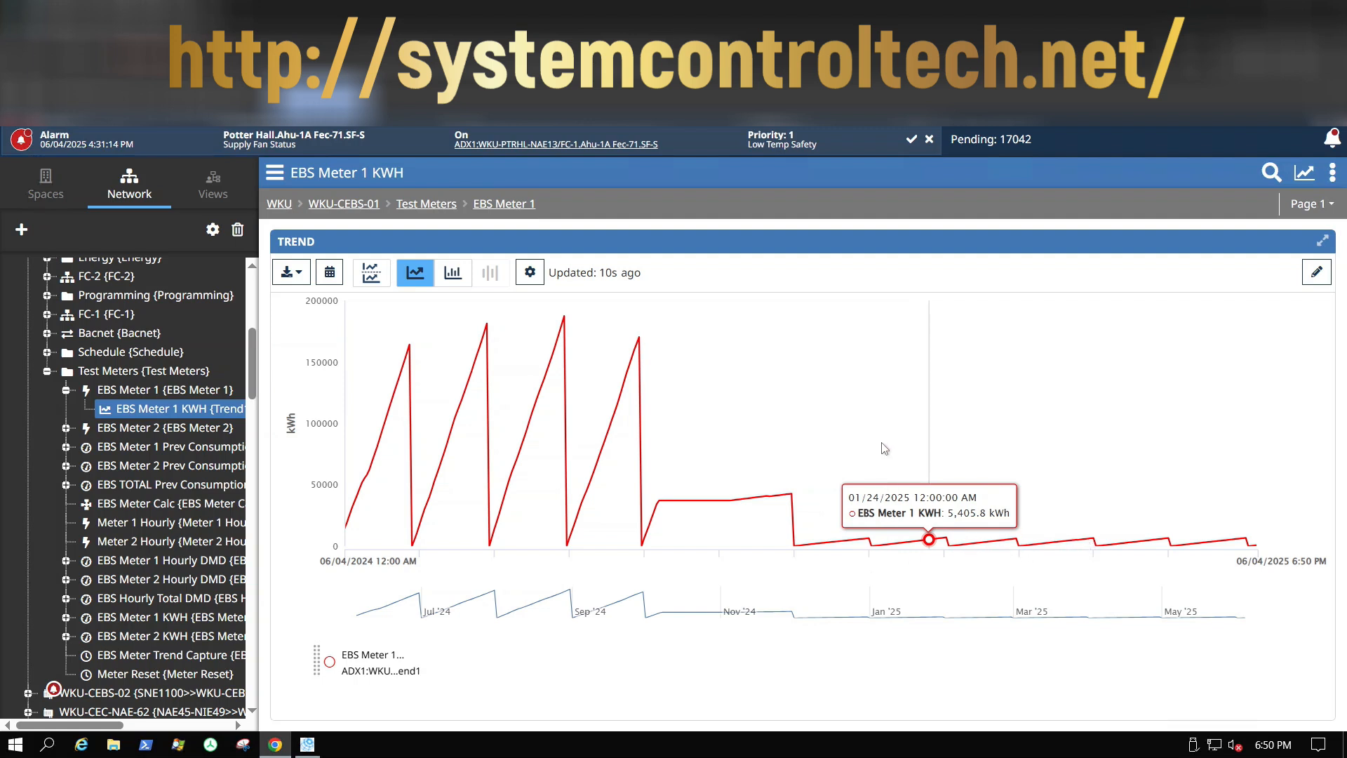
left_click_drag(956, 443, 1091, 443)
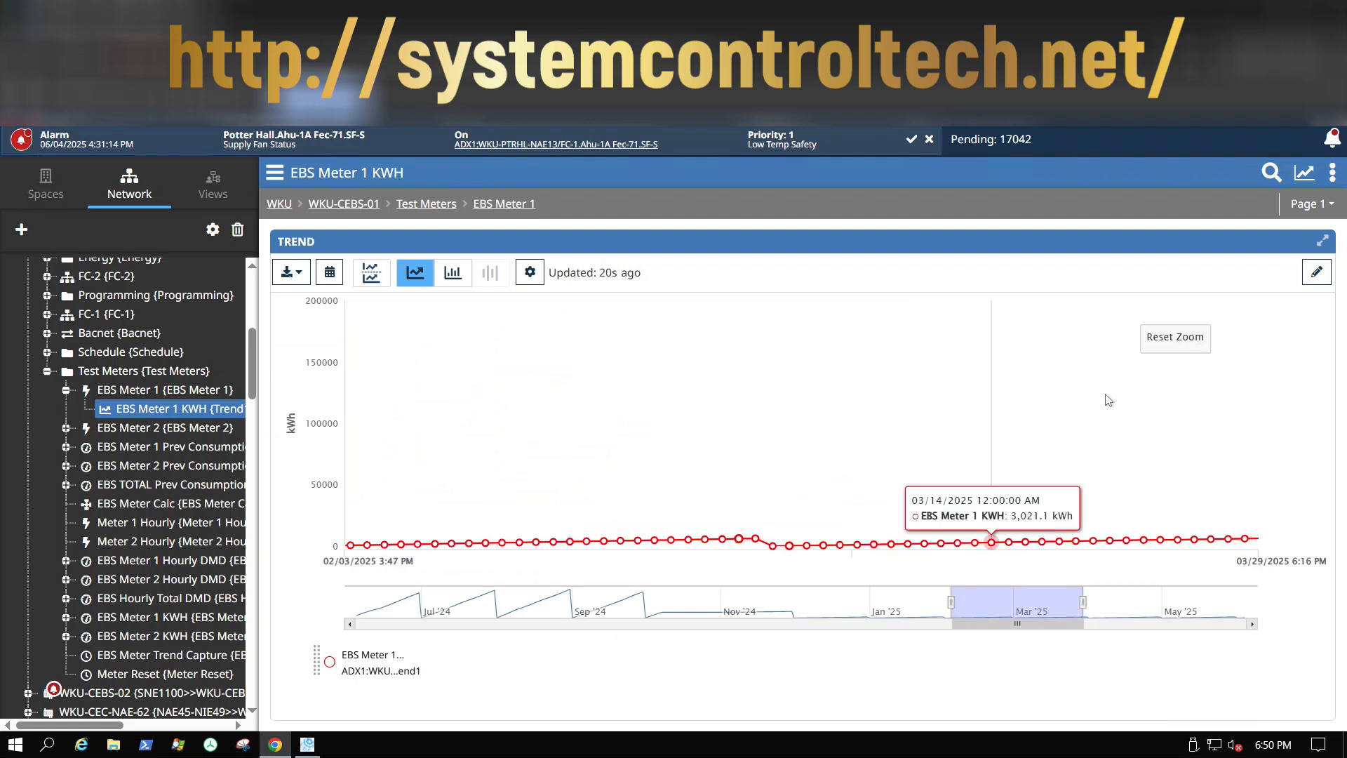
left_click(1188, 349)
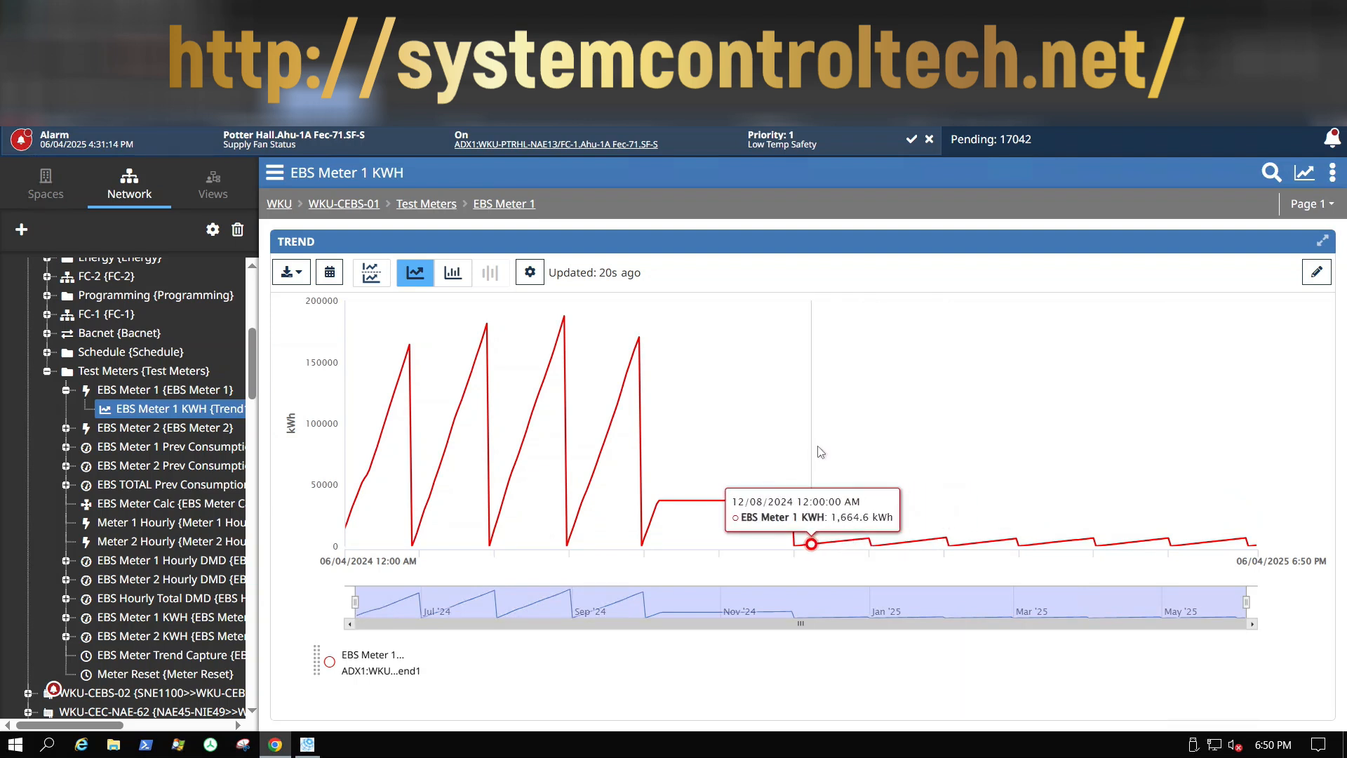
Step: Zoom into the 12-month trend and adjust the visible window to about February 19 to April 2, 2025
left_click_drag(817, 453, 1113, 478)
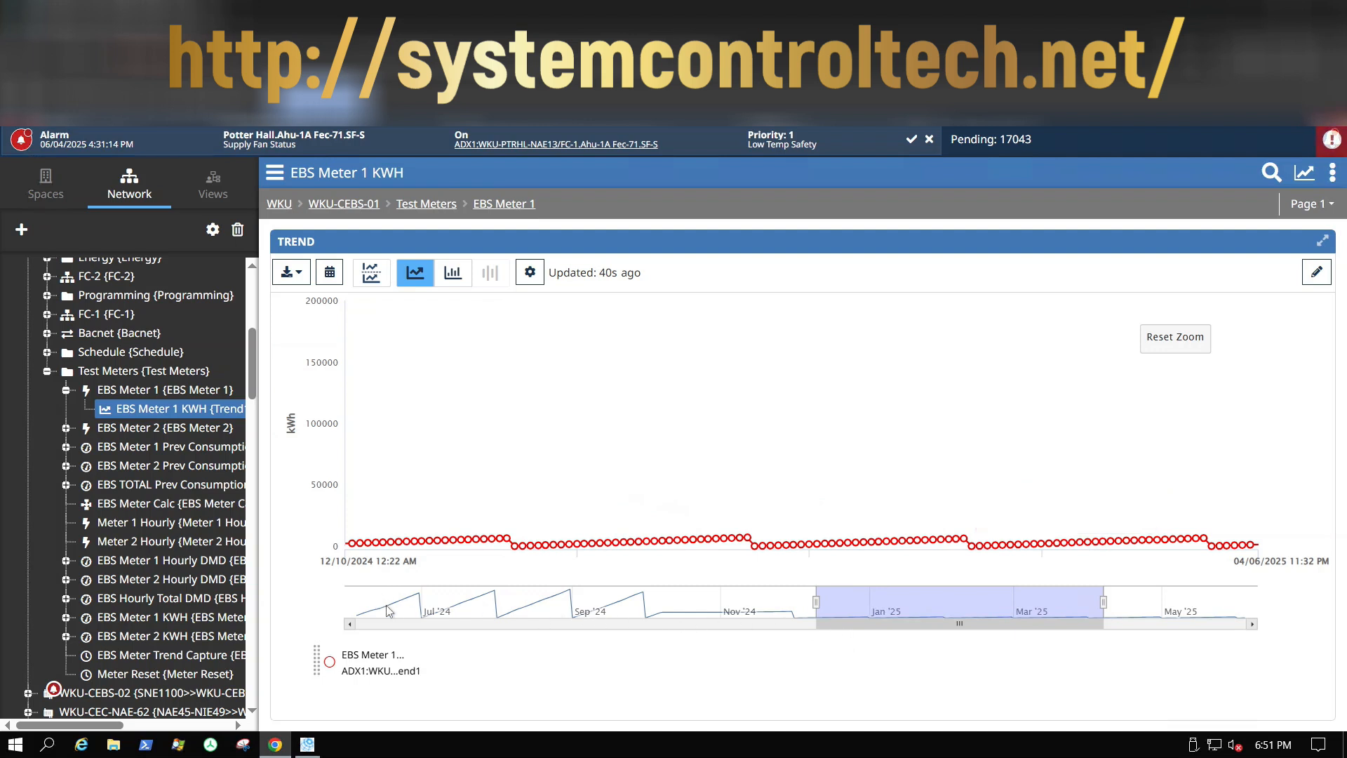
left_click_drag(817, 602, 732, 602)
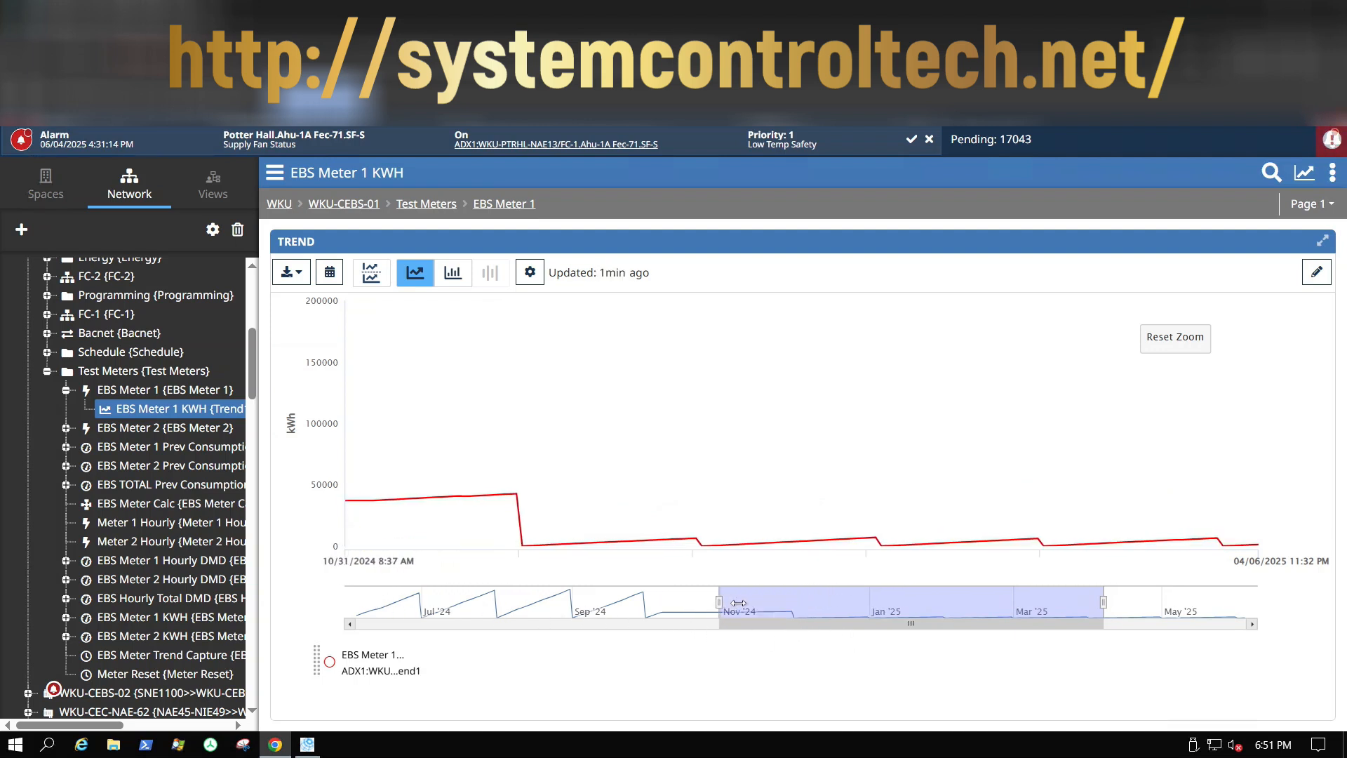
left_click_drag(832, 606, 1019, 611)
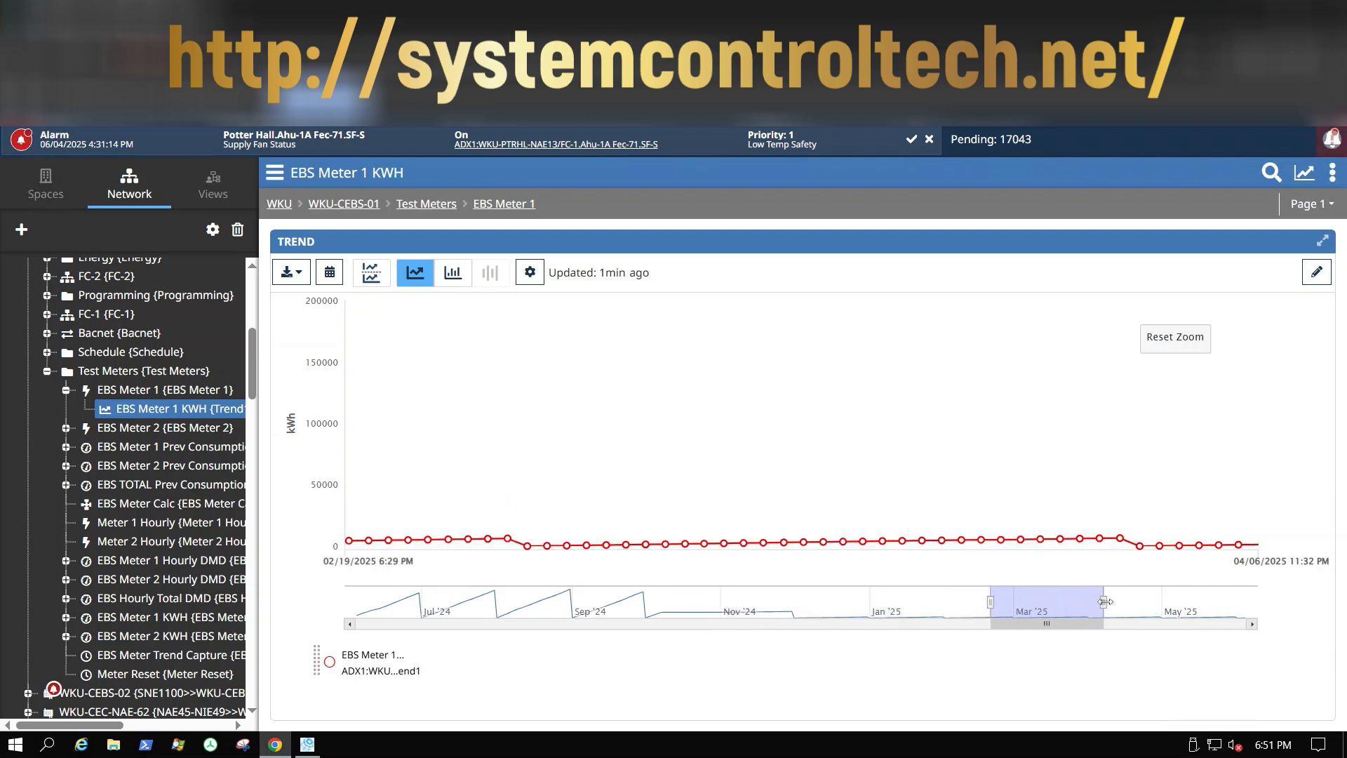
left_click_drag(1166, 602, 1093, 602)
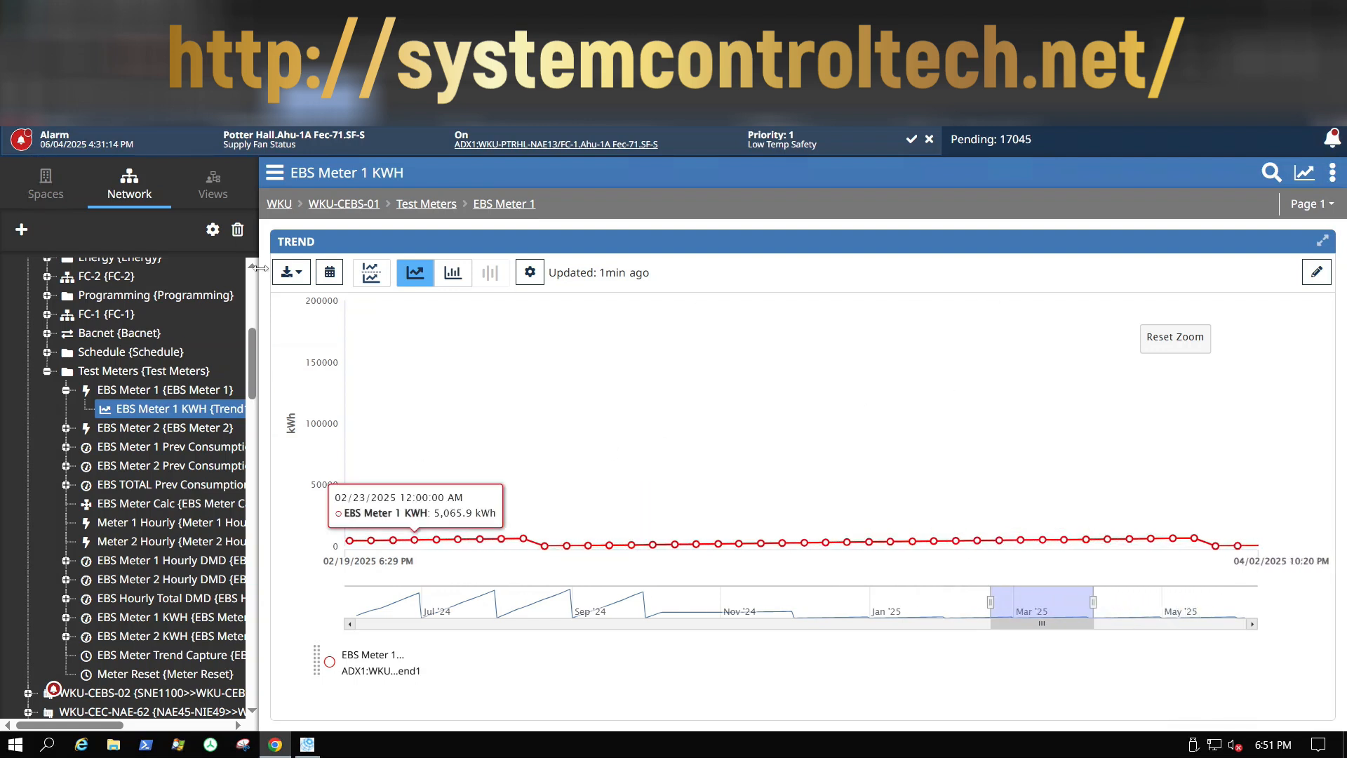
Step: Export the zoomed EBS Meter 1 KWH trend as a PDF report
left_click(301, 279)
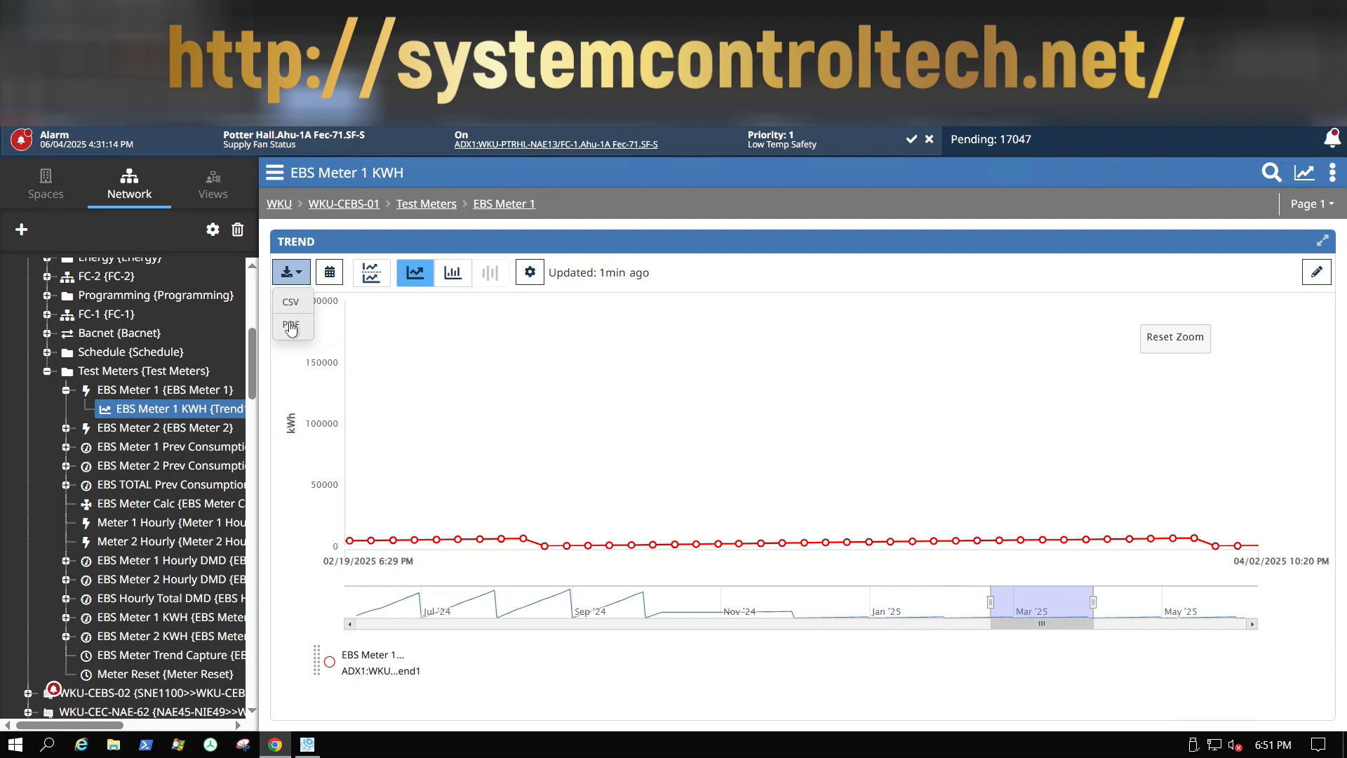
left_click(290, 327)
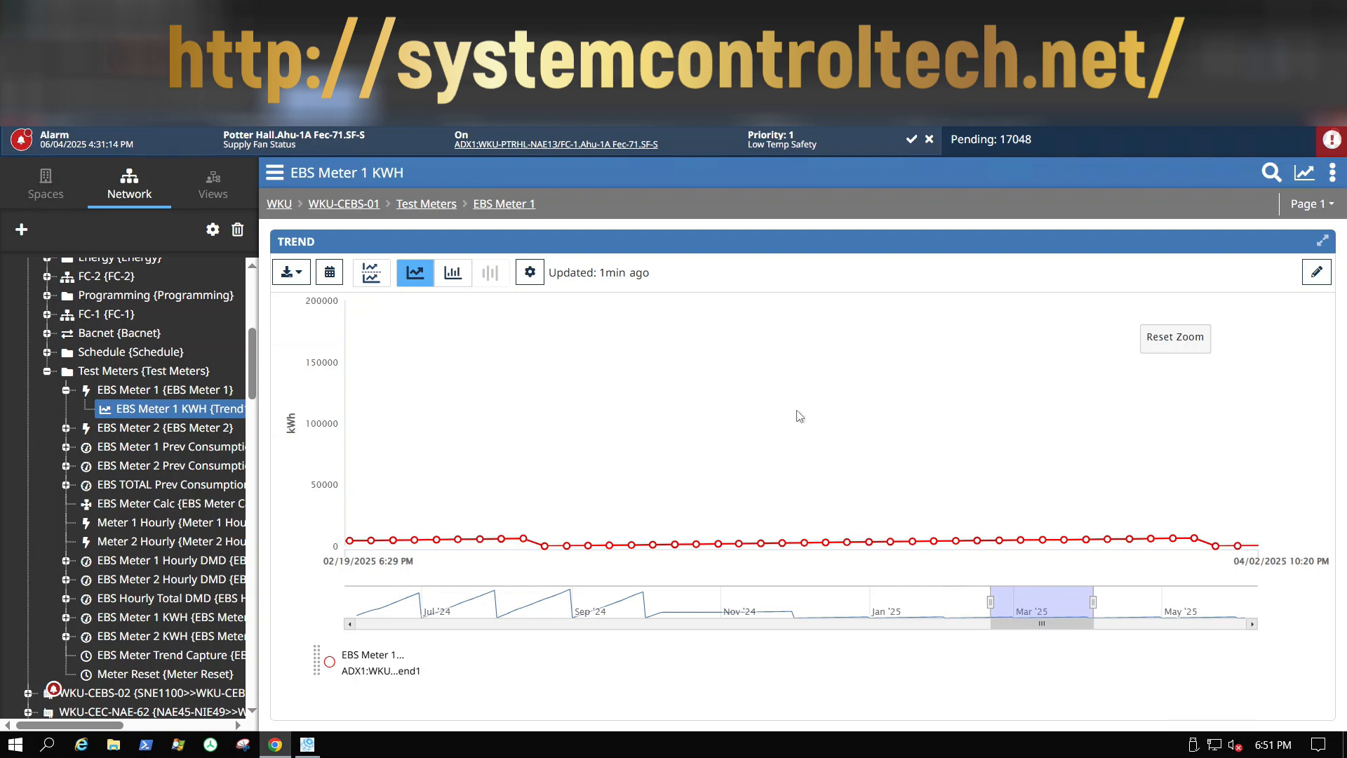
mouse_move(765, 411)
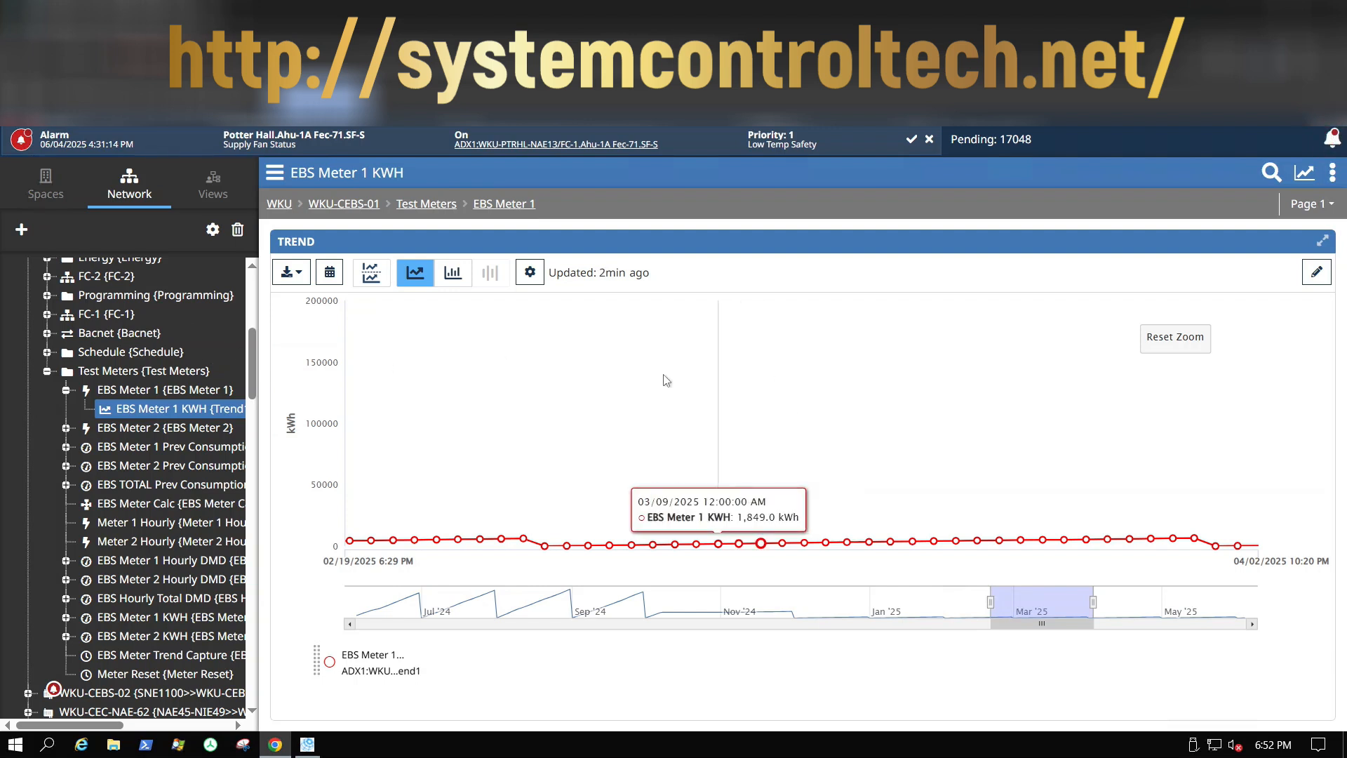
left_click(300, 275)
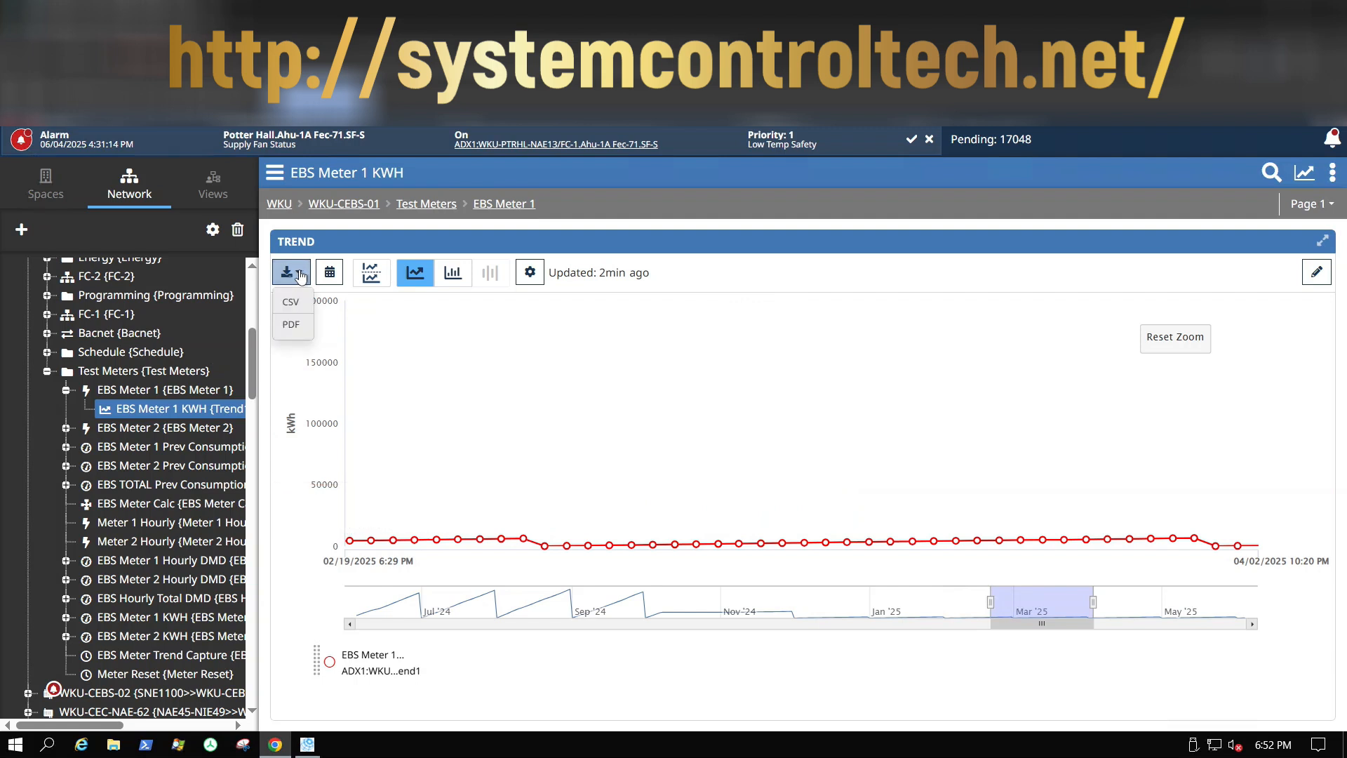
left_click(290, 327)
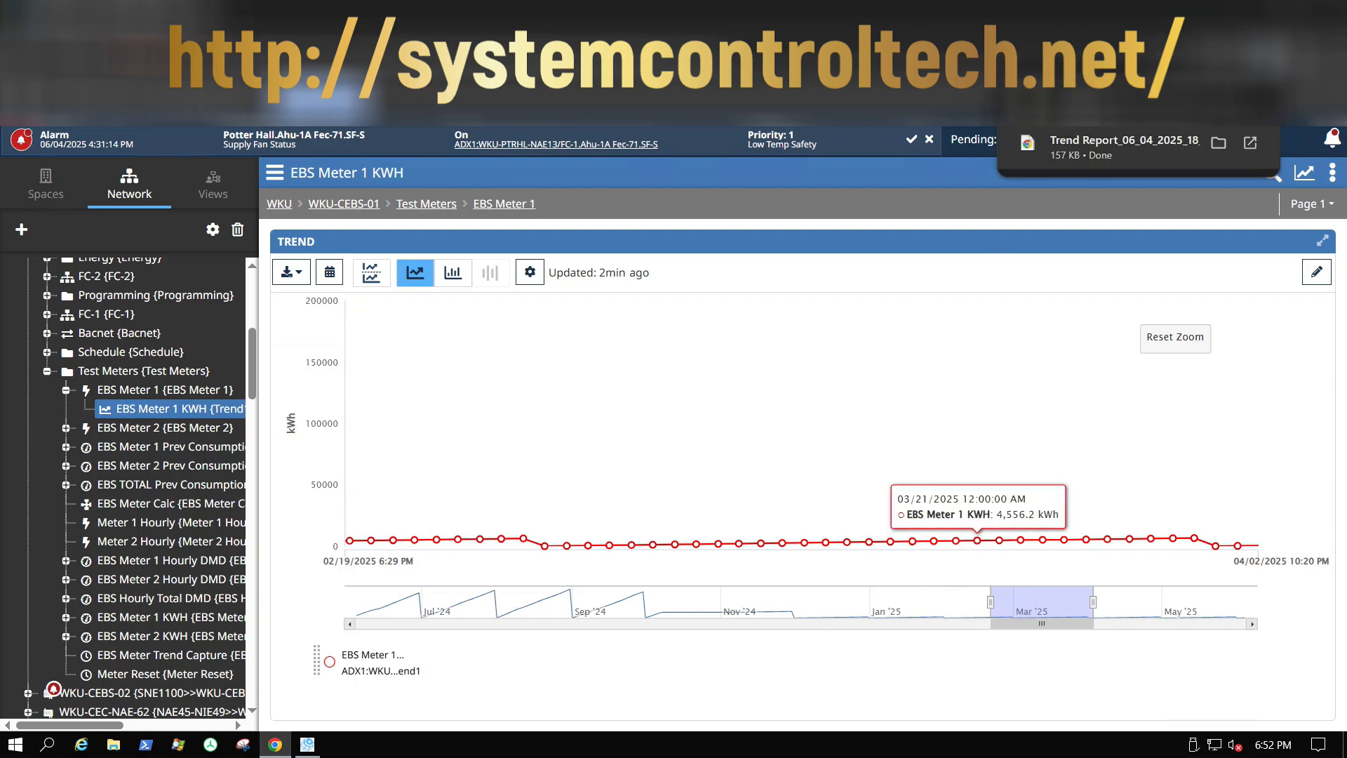
Step: Open the exported PDF trend report, review its period, chart and value summary table, and return to the EBS Meter 1 KWH trend
left_click(1137, 105)
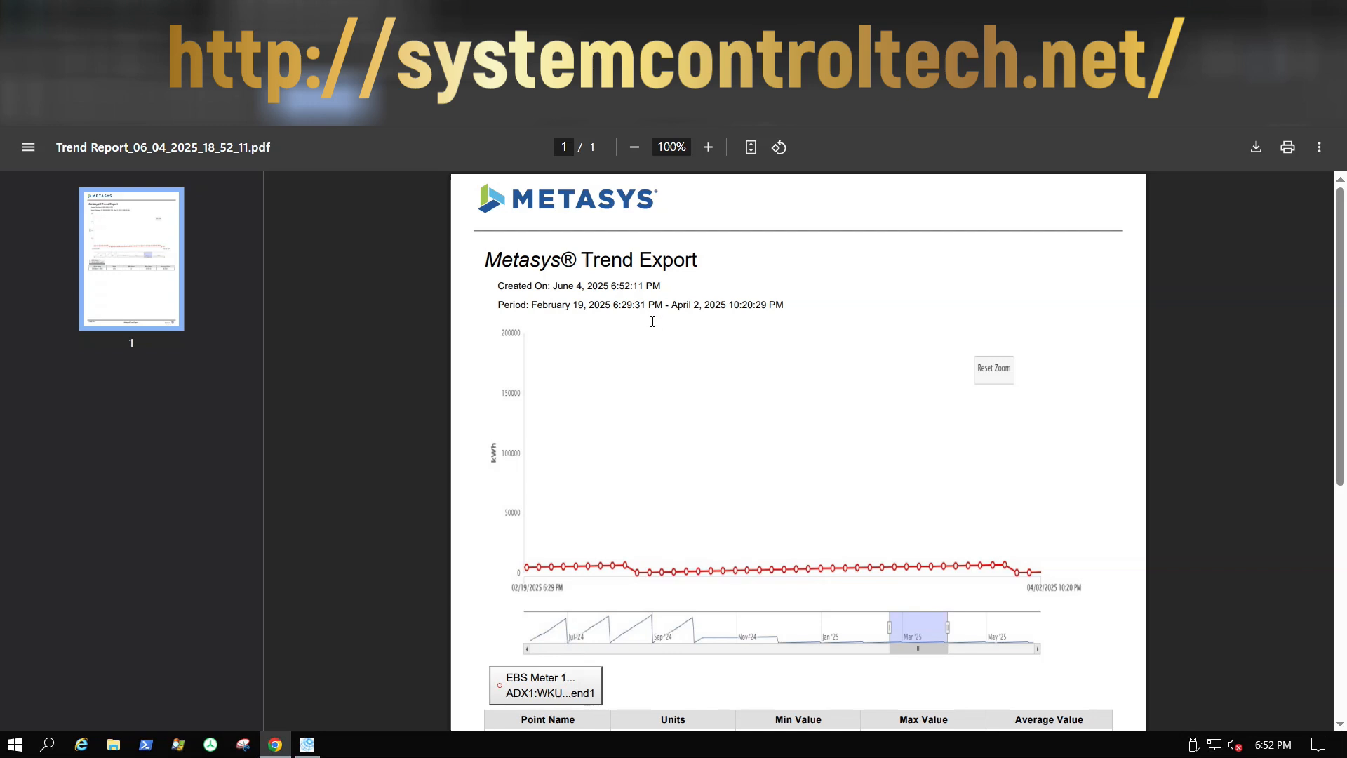
scroll(653, 325, "down", 3)
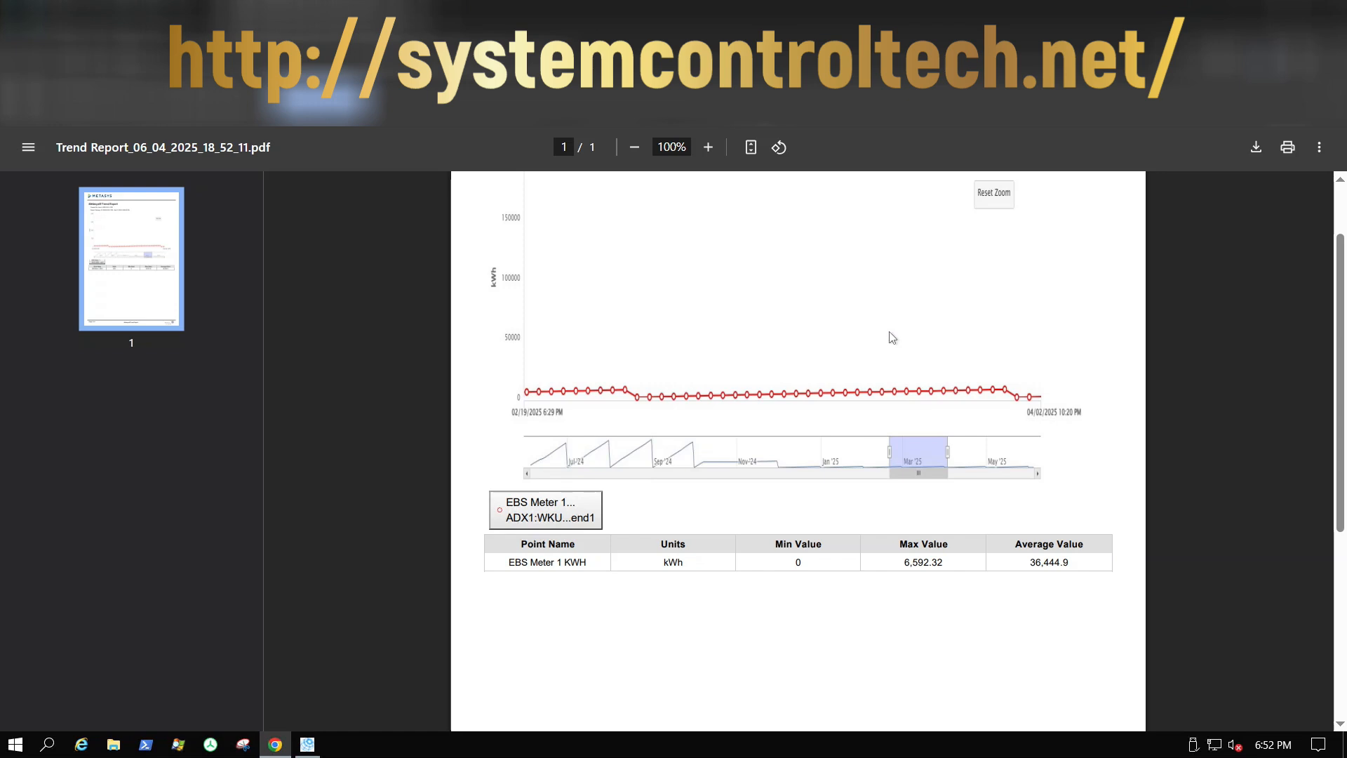
scroll(892, 337, "up", 3)
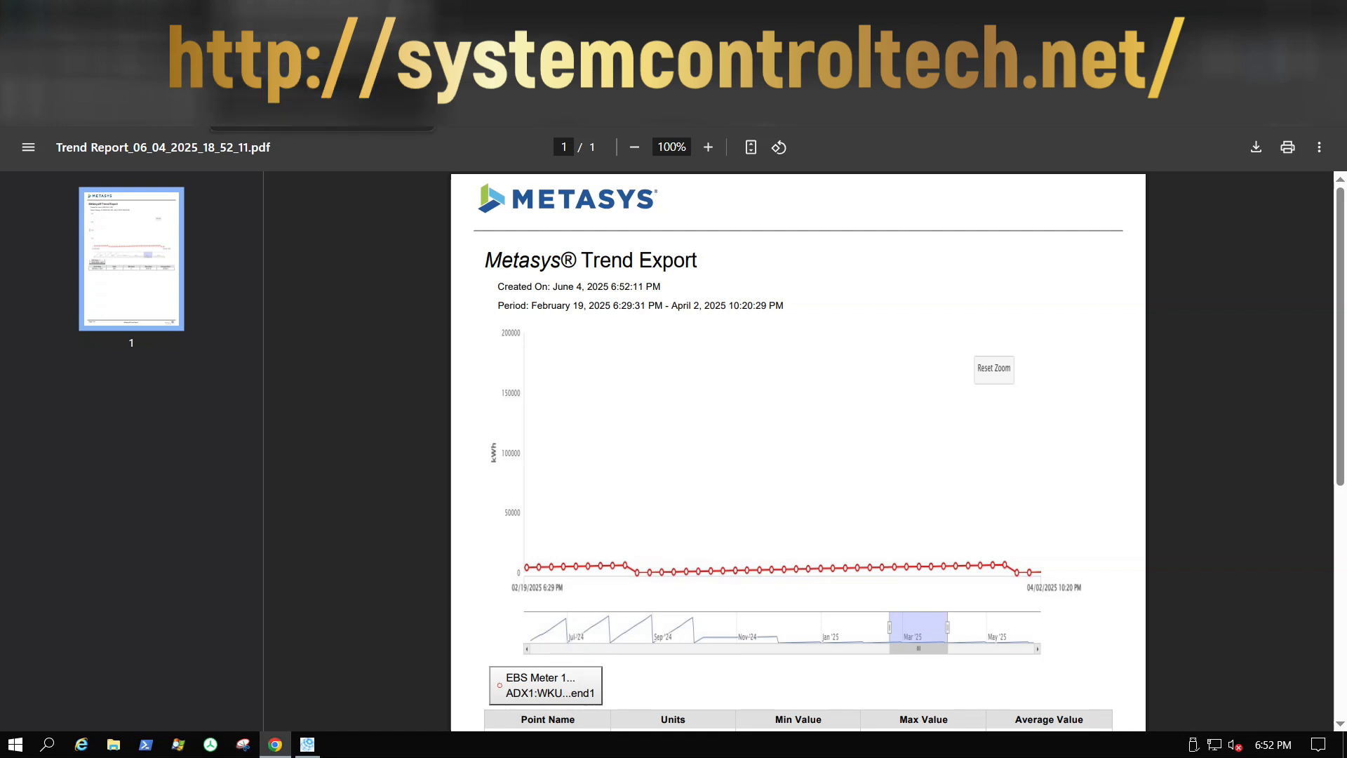
scroll(821, 499, "down", 3)
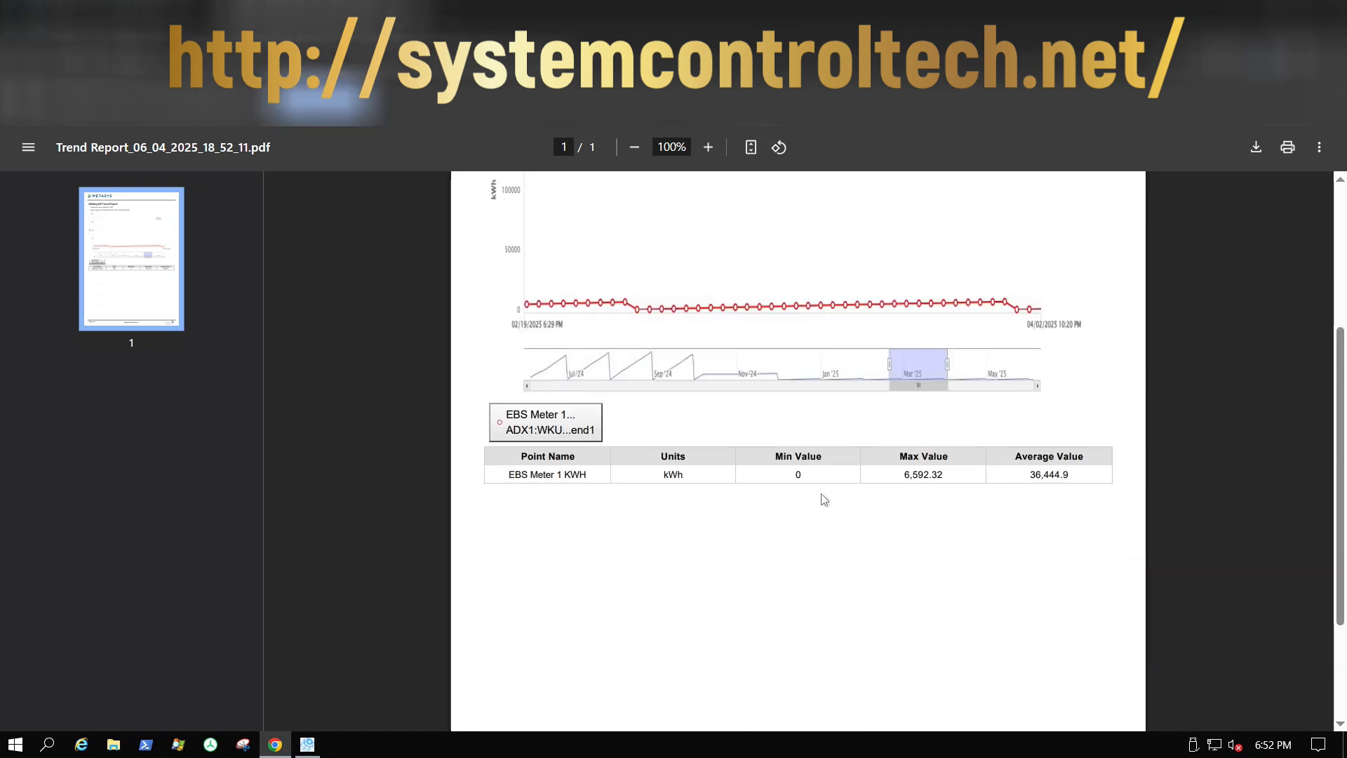
scroll(823, 518, "down", 2)
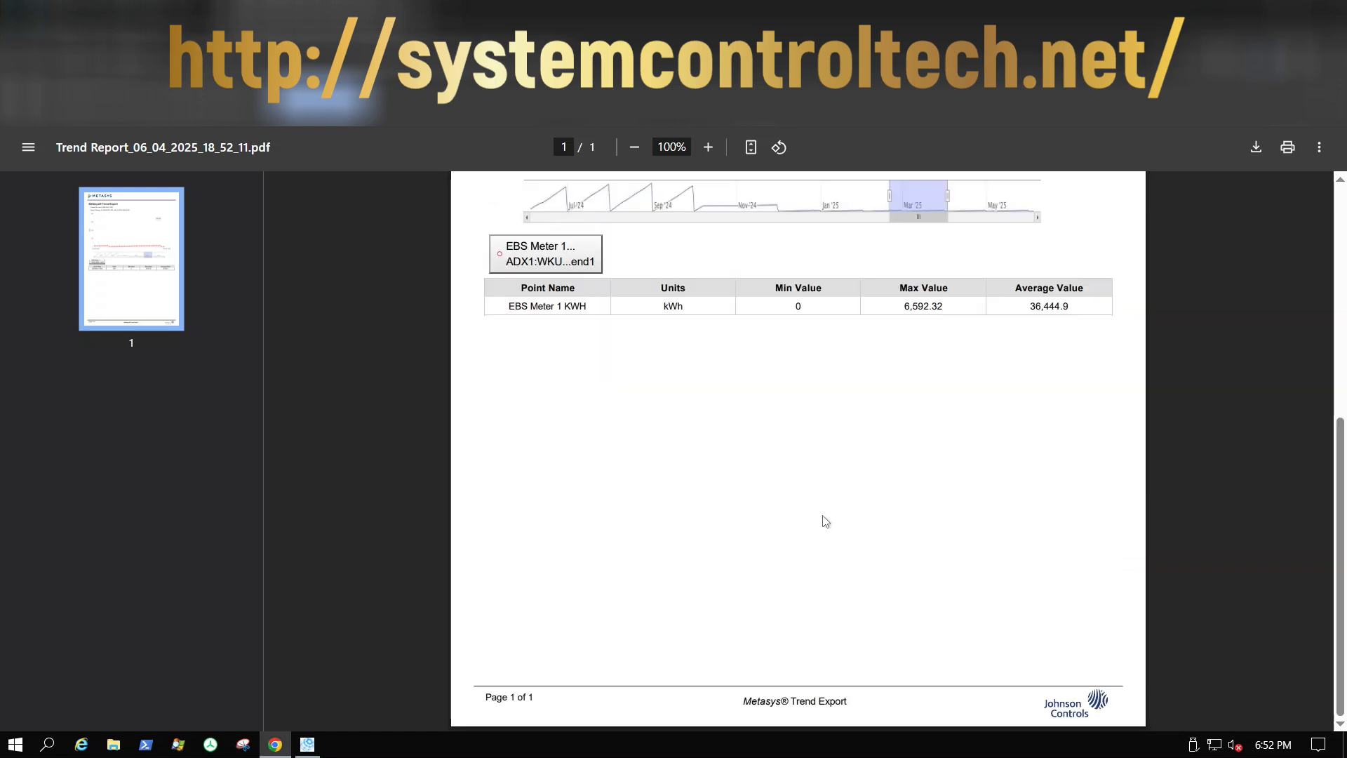
scroll(826, 521, "up", 5)
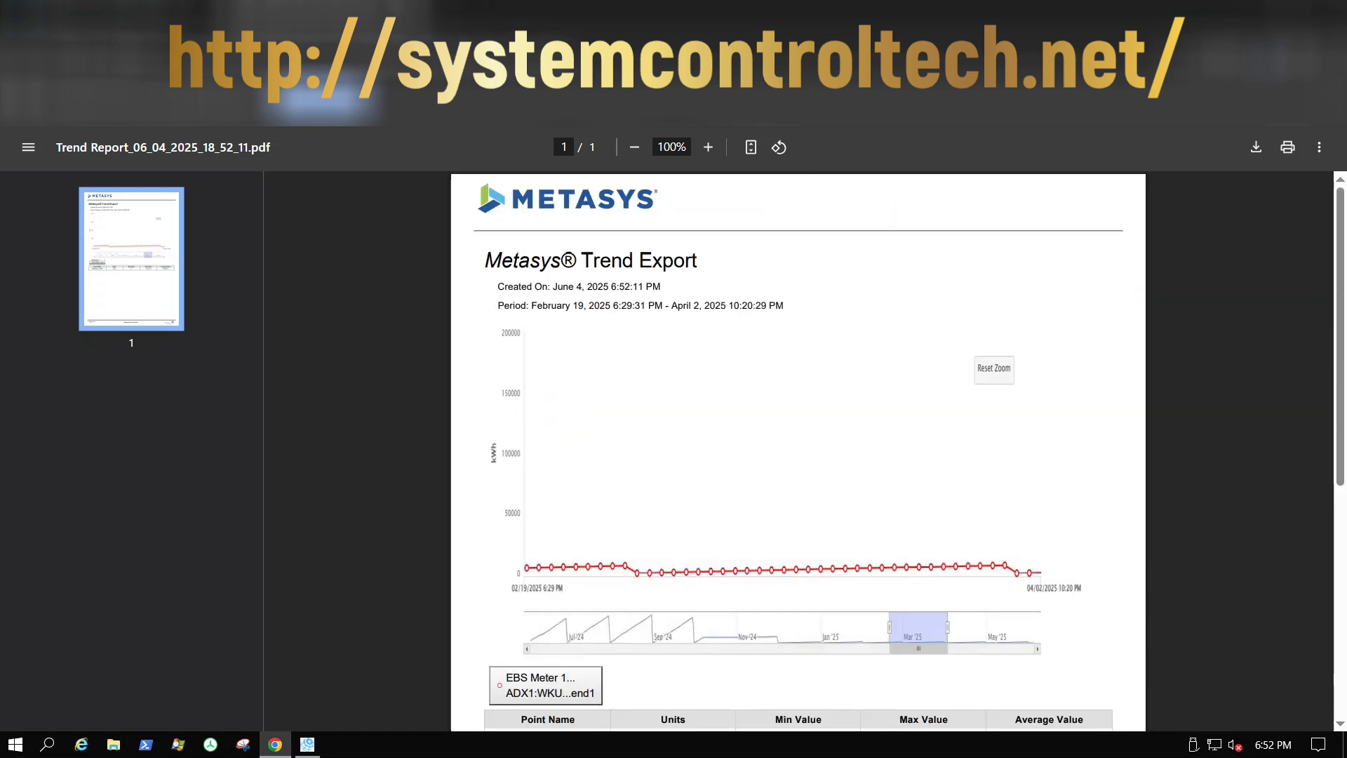
left_click(449, 13)
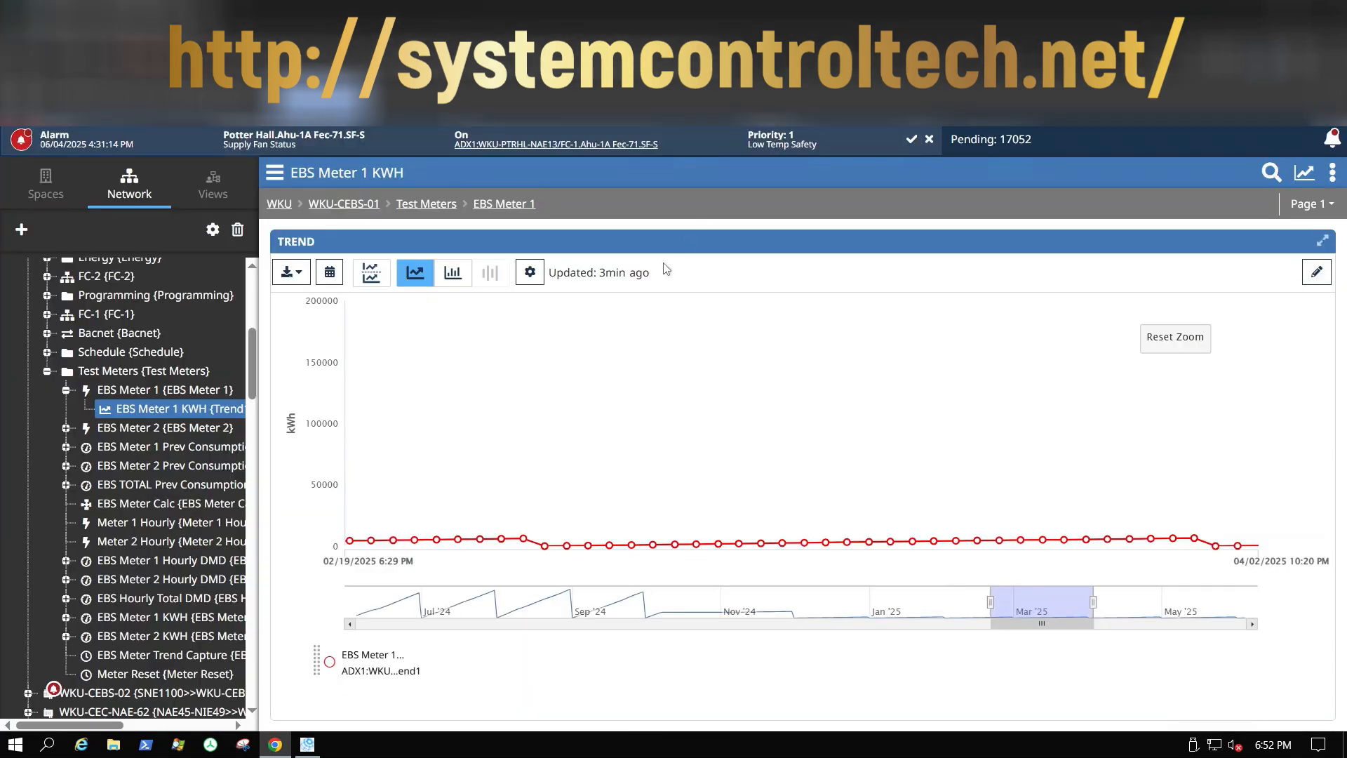